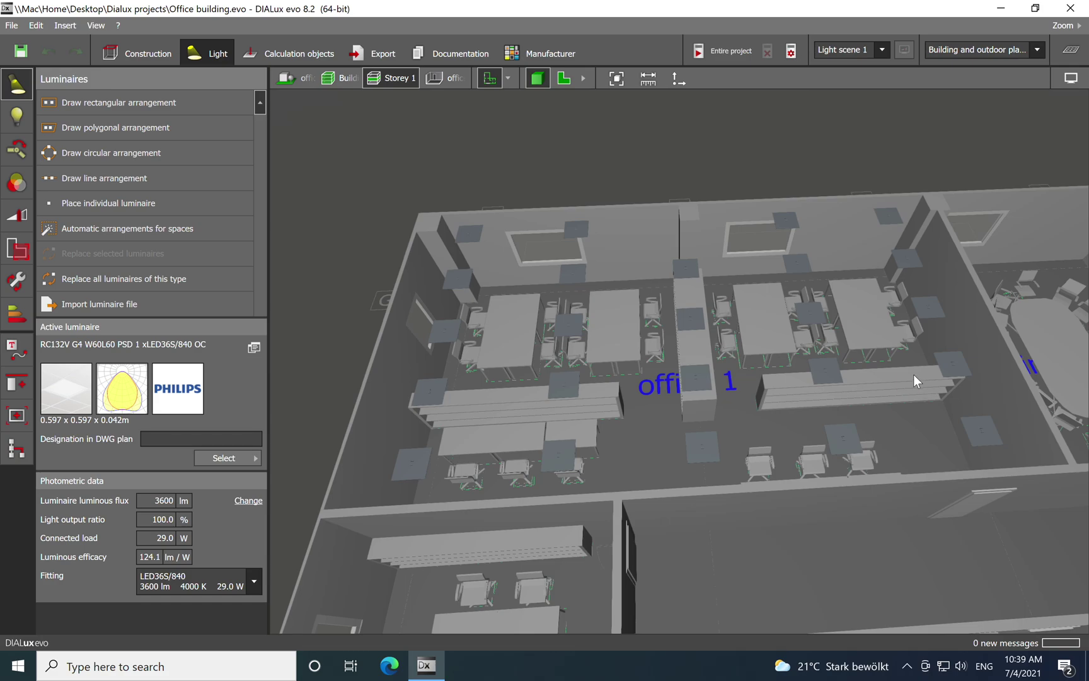
Survey the furnished rooms along the whole of Storey 1 in the 3D view, including office 1's luminaires.
{"action": "scroll", "coordinate": [774, 409], "scroll_direction": "up", "scroll_amount": 1}
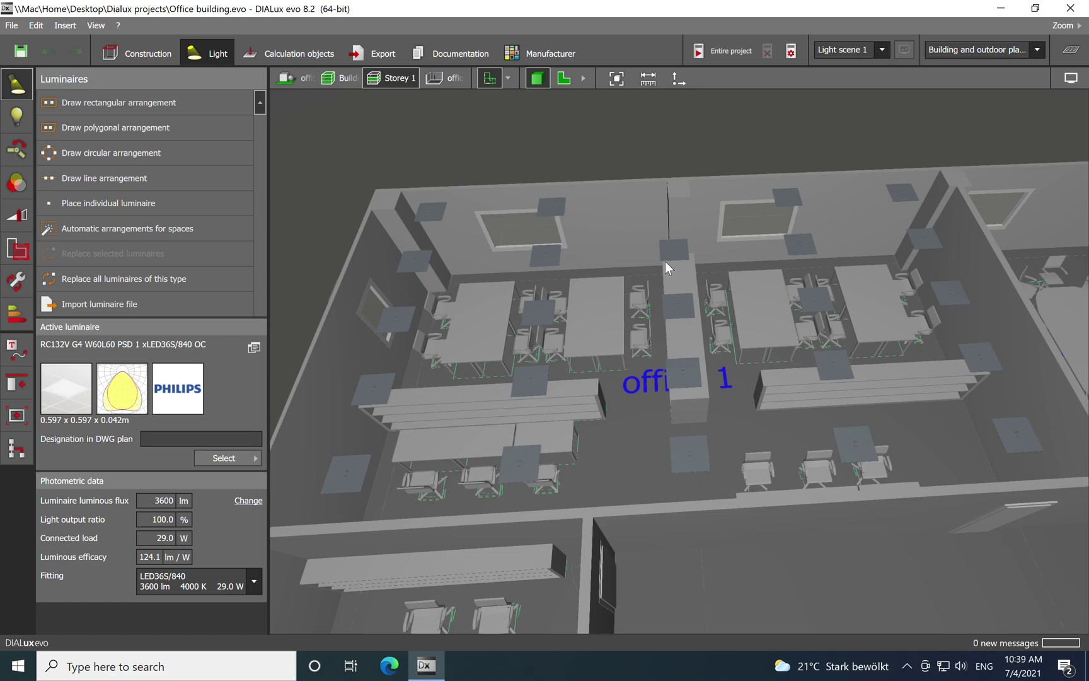
{"action": "scroll", "coordinate": [664, 261], "scroll_direction": "down", "scroll_amount": 2}
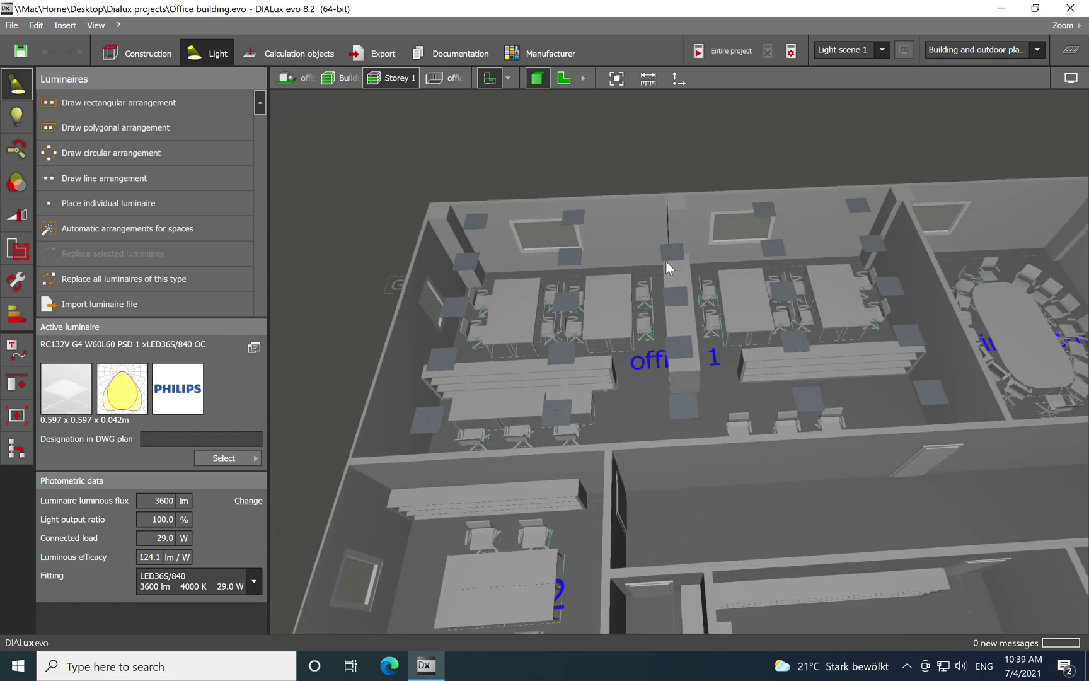
{"action": "scroll", "coordinate": [666, 261], "scroll_direction": "down", "scroll_amount": 5}
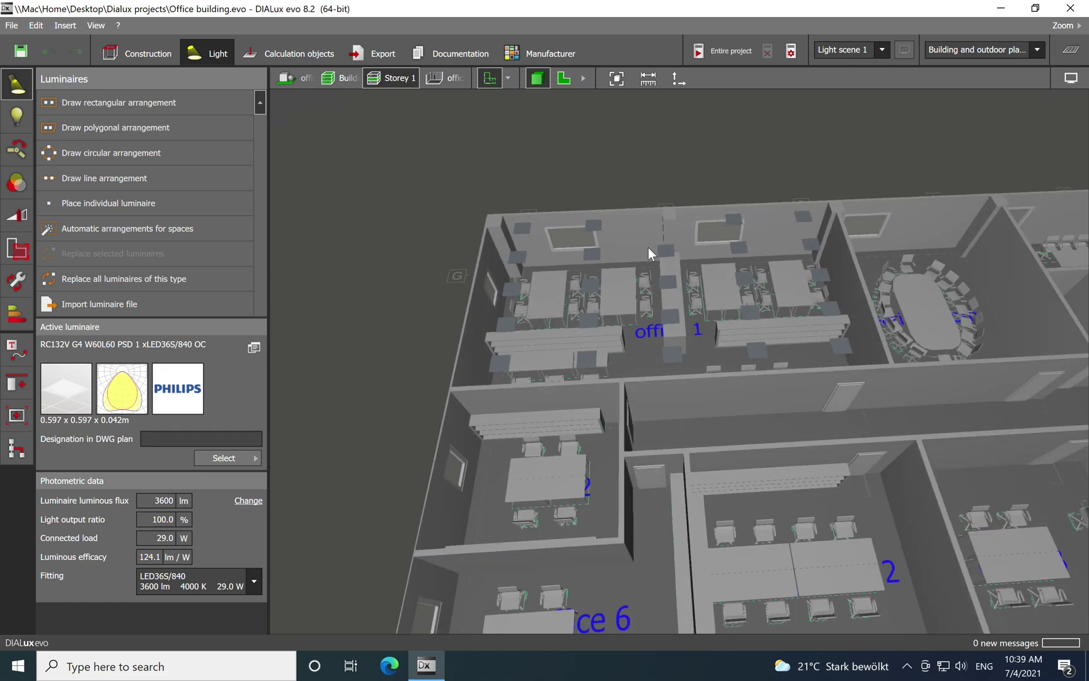
{"action": "left_click_drag", "start_coordinate": [924, 416], "coordinate": [724, 409]}
{"action": "scroll", "coordinate": [819, 392], "scroll_direction": "down", "scroll_amount": 2}
{"action": "left_click_drag", "start_coordinate": [885, 409], "coordinate": [701, 429]}
{"action": "scroll", "coordinate": [746, 452], "scroll_direction": "up", "scroll_amount": 3}
{"action": "right_click_drag", "start_coordinate": [742, 461], "coordinate": [730, 482]}
{"action": "left_click_drag", "start_coordinate": [843, 430], "coordinate": [752, 394]}
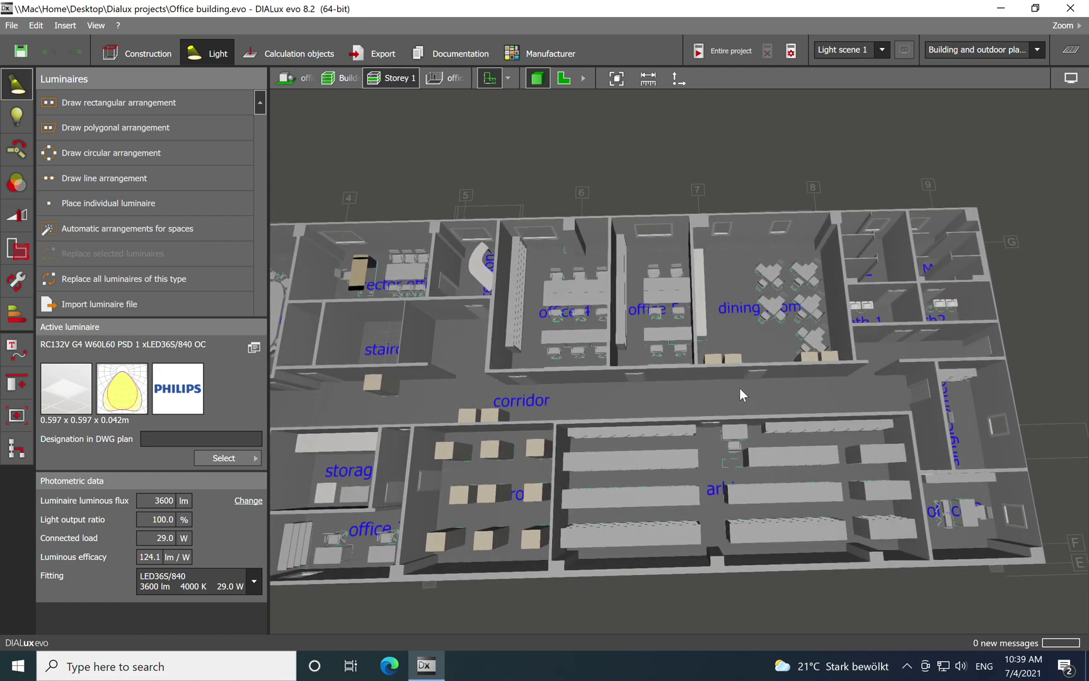
{"action": "left_click_drag", "start_coordinate": [613, 408], "coordinate": [797, 394]}
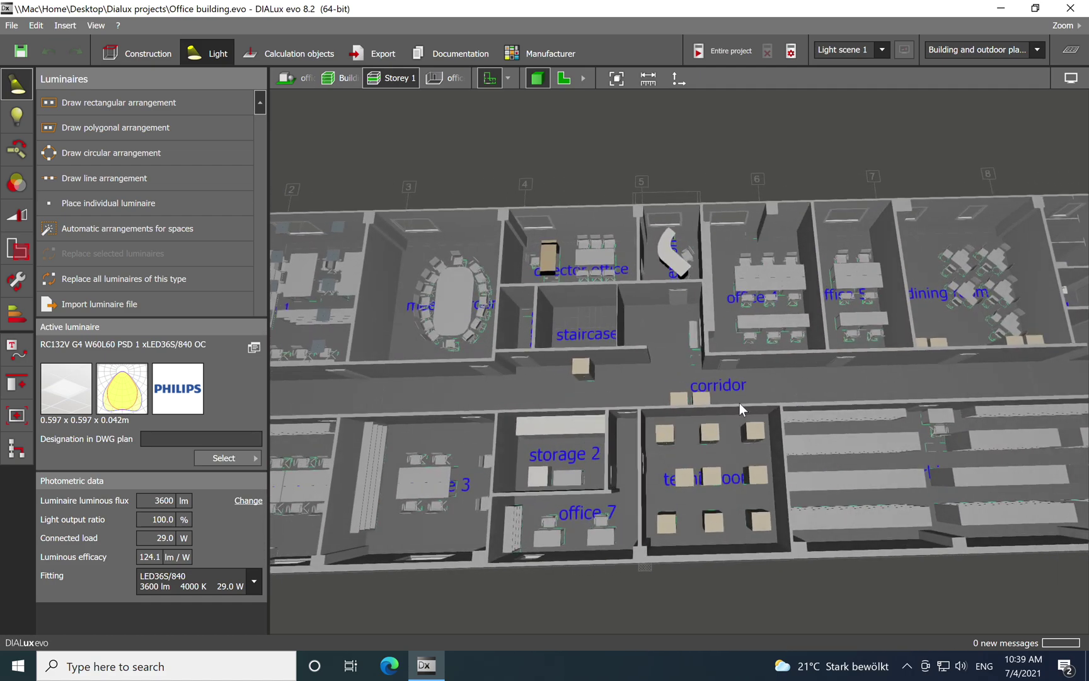
{"action": "scroll", "coordinate": [746, 403], "scroll_direction": "up", "scroll_amount": 1}
{"action": "left_click_drag", "start_coordinate": [515, 418], "coordinate": [859, 404]}
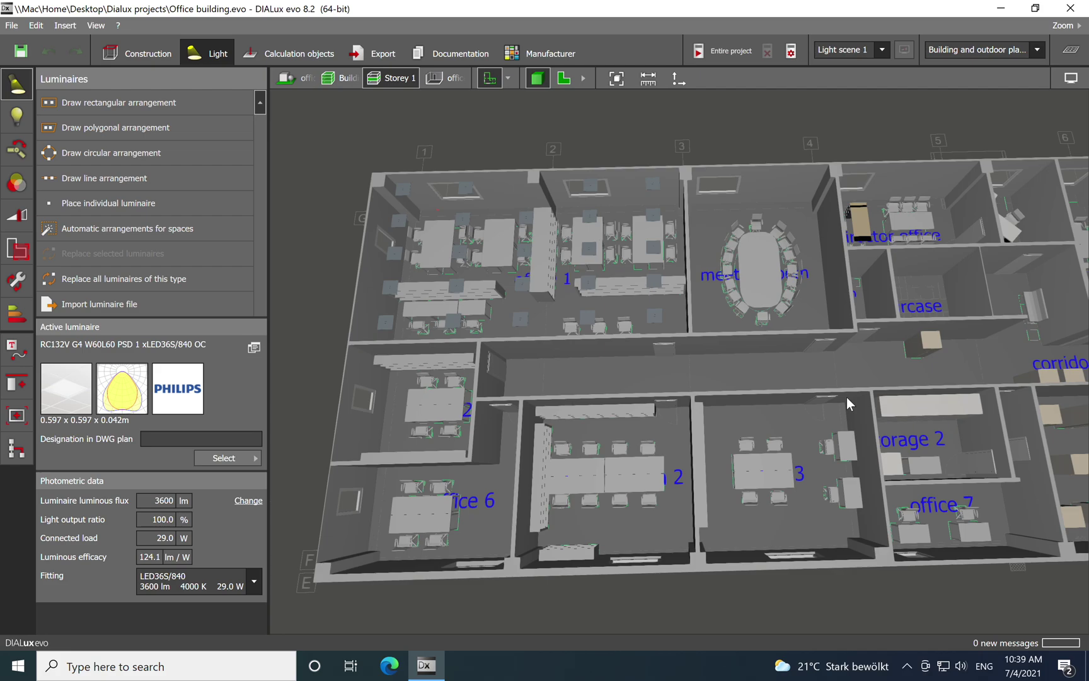
{"action": "left_click_drag", "start_coordinate": [902, 377], "coordinate": [824, 359]}
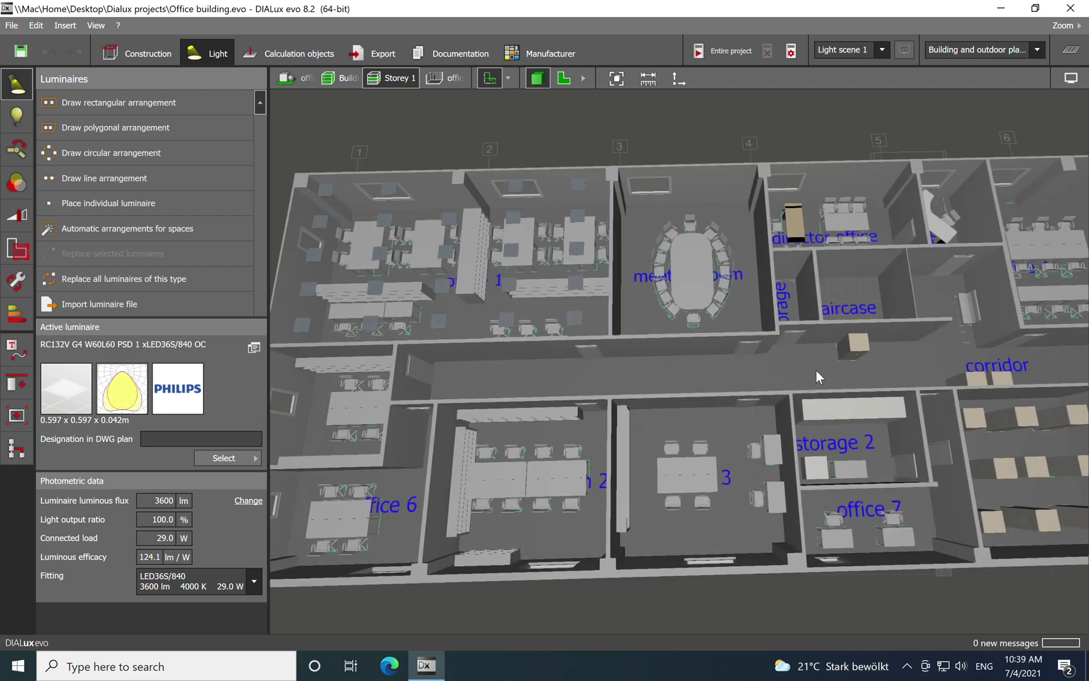
{"action": "left_click_drag", "start_coordinate": [706, 335], "coordinate": [721, 328]}
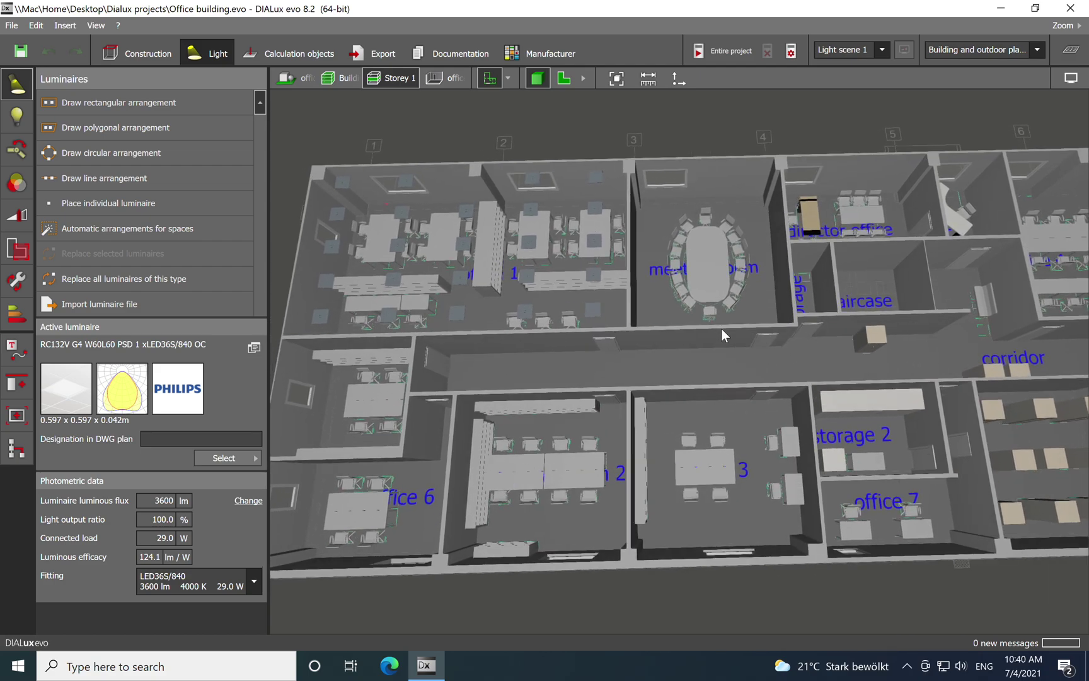
{"action": "scroll", "coordinate": [721, 329], "scroll_direction": "up", "scroll_amount": 1}
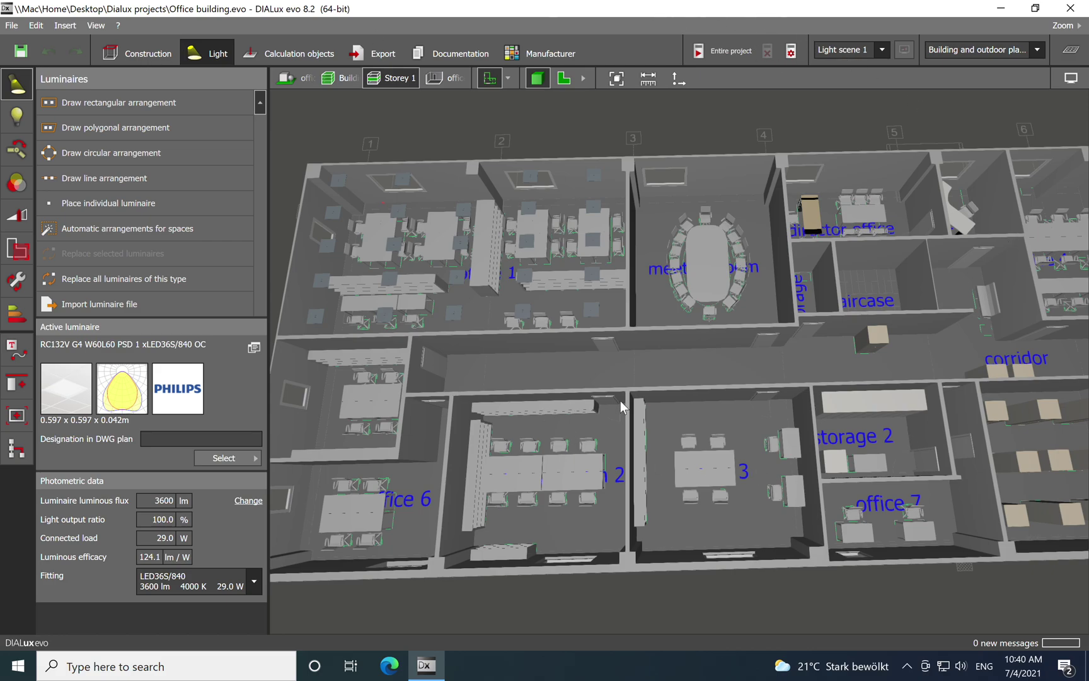
{"action": "scroll", "coordinate": [751, 317], "scroll_direction": "down", "scroll_amount": 1}
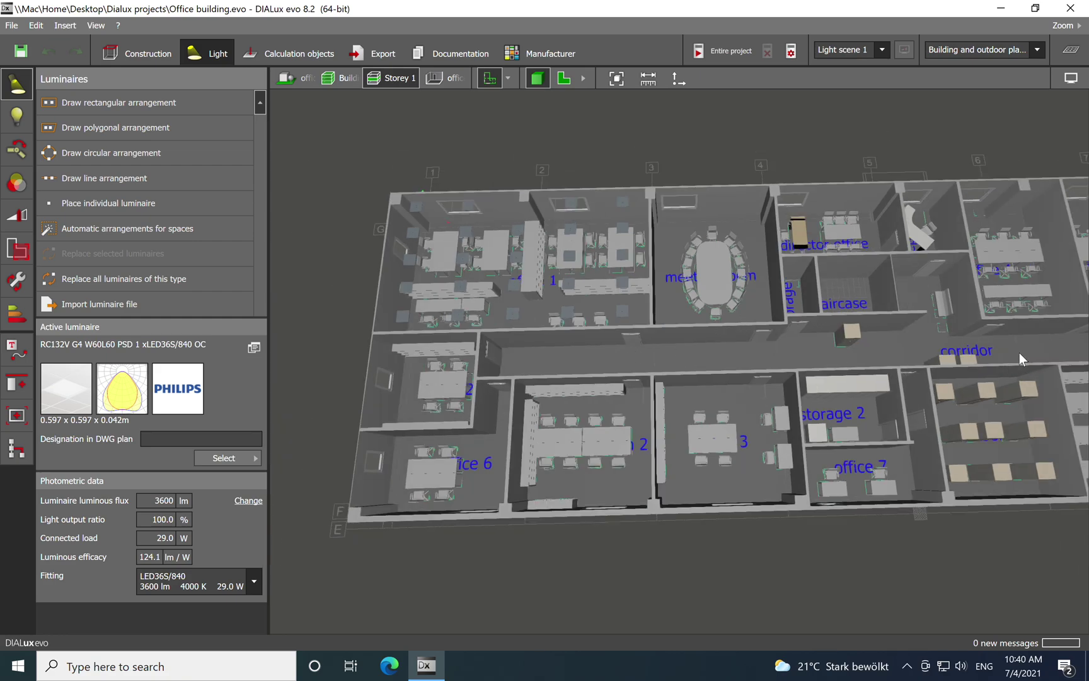
Set the calculation mode to Fast, then calculate the lighting for office 1 only and inspect the result in 3D.
{"action": "left_click", "coordinate": [792, 51]}
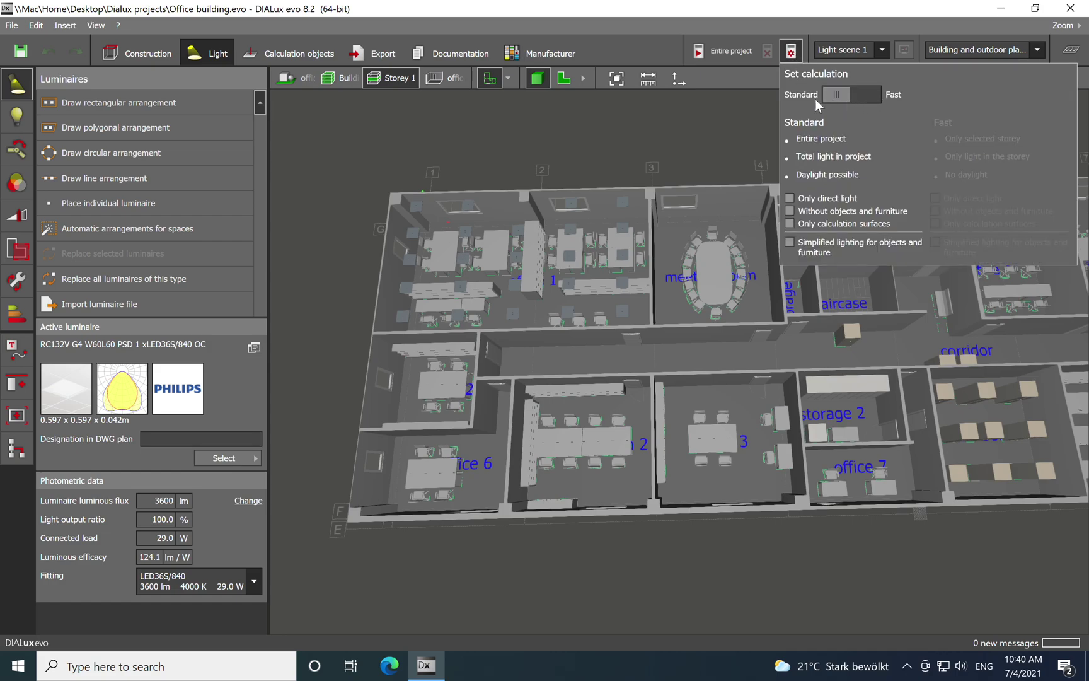
{"action": "left_click", "coordinate": [872, 97]}
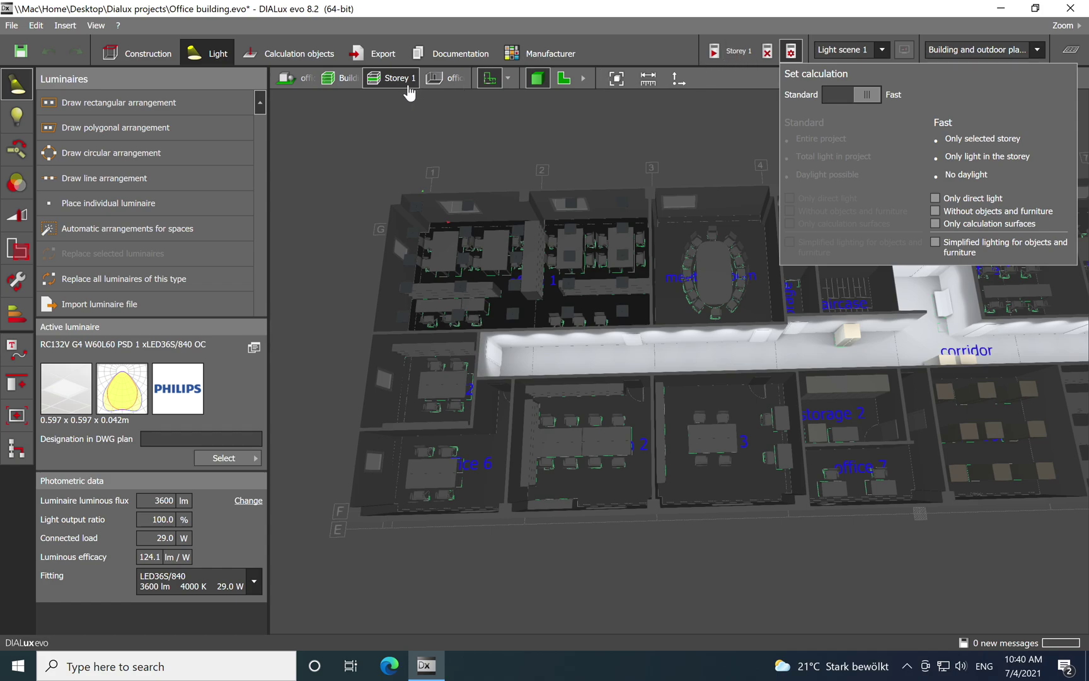
{"action": "left_click", "coordinate": [447, 79]}
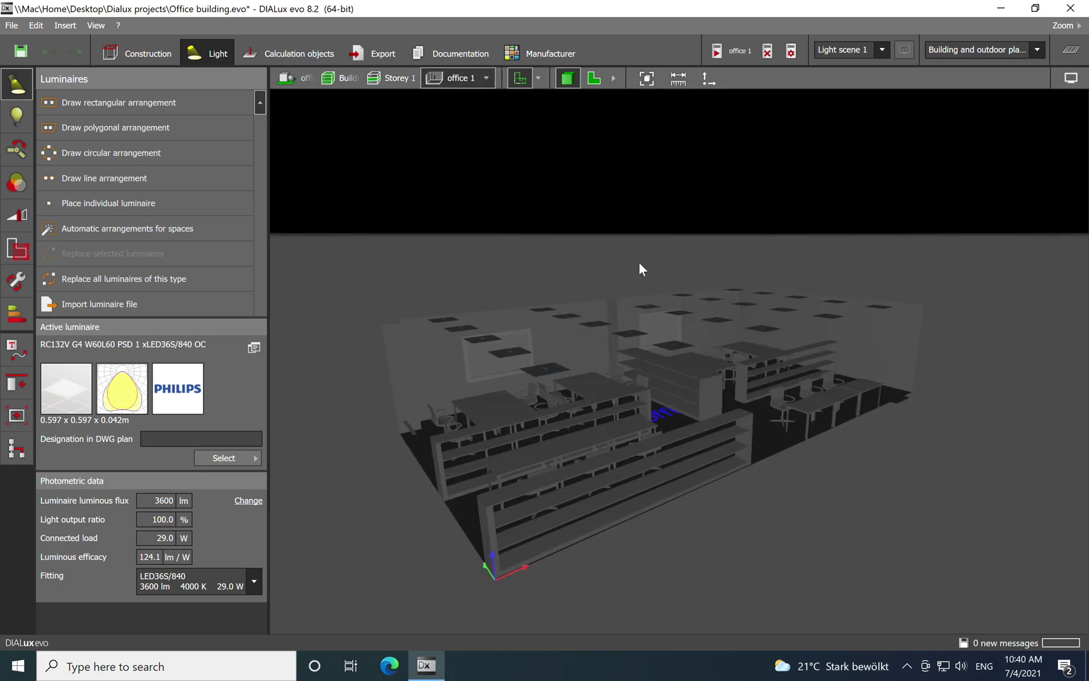
{"action": "right_click_drag", "start_coordinate": [666, 519], "coordinate": [611, 513]}
{"action": "left_click", "coordinate": [718, 52]}
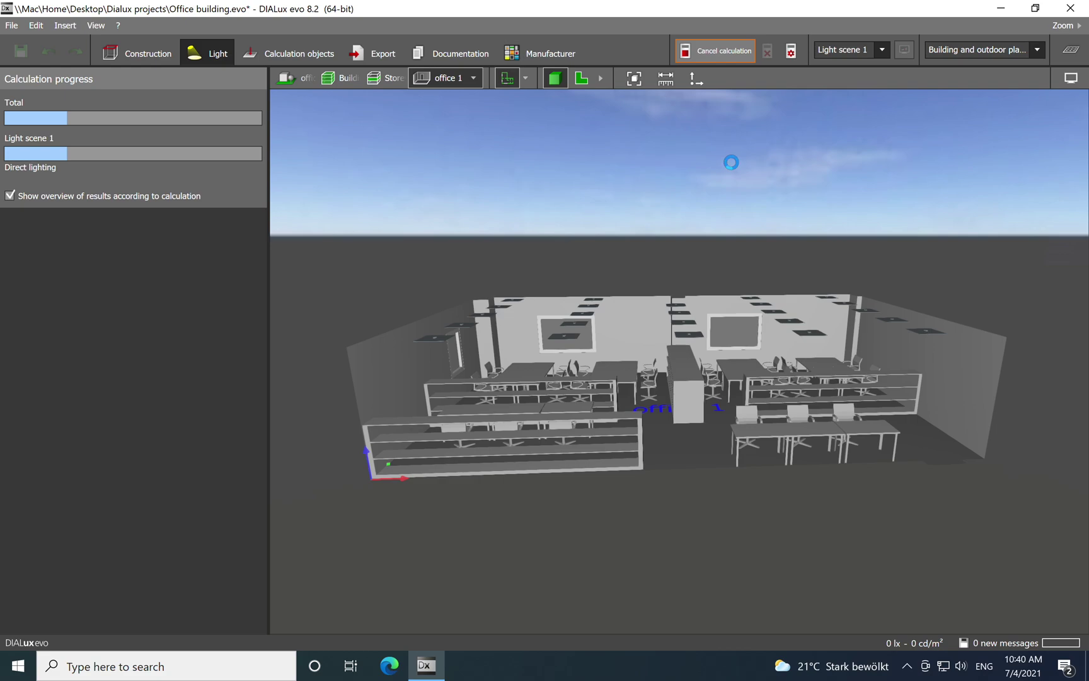
{"action": "left_click_drag", "start_coordinate": [712, 375], "coordinate": [689, 489]}
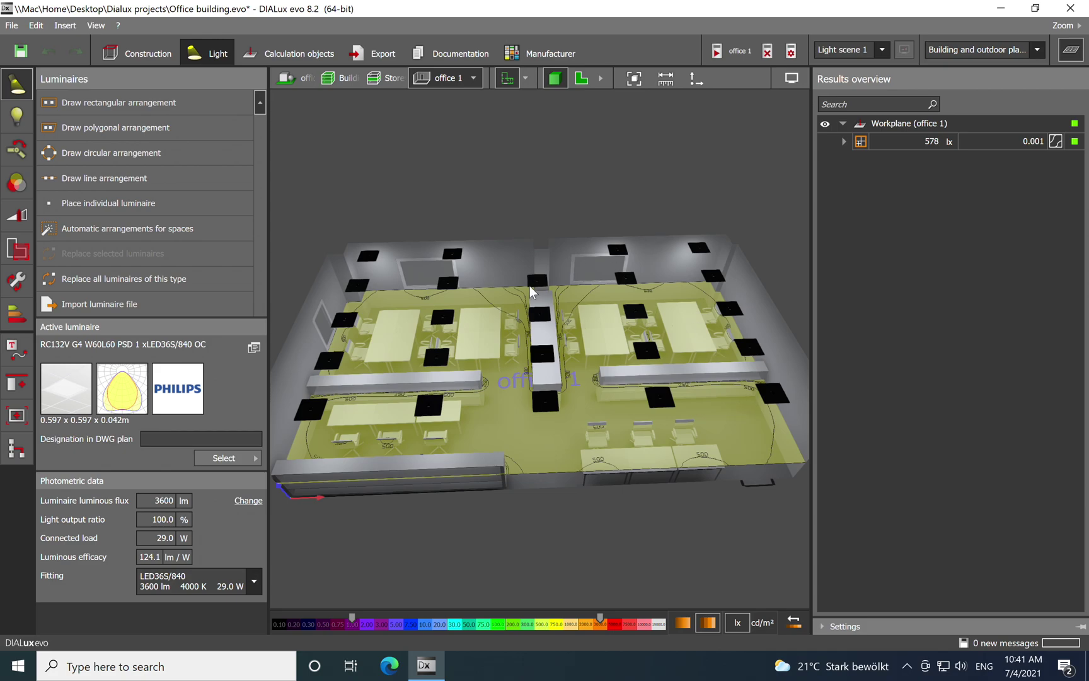
{"action": "left_click_drag", "start_coordinate": [608, 437], "coordinate": [447, 253]}
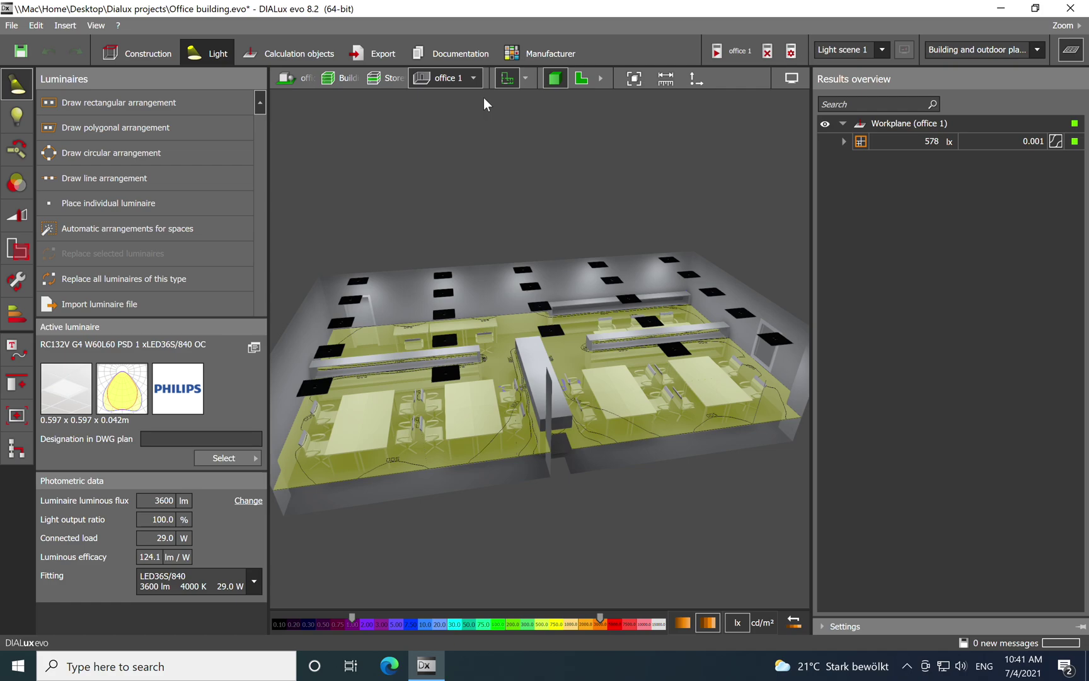
Open the corridor space and inspect its layout from above in the 3D view.
{"action": "left_click", "coordinate": [473, 78]}
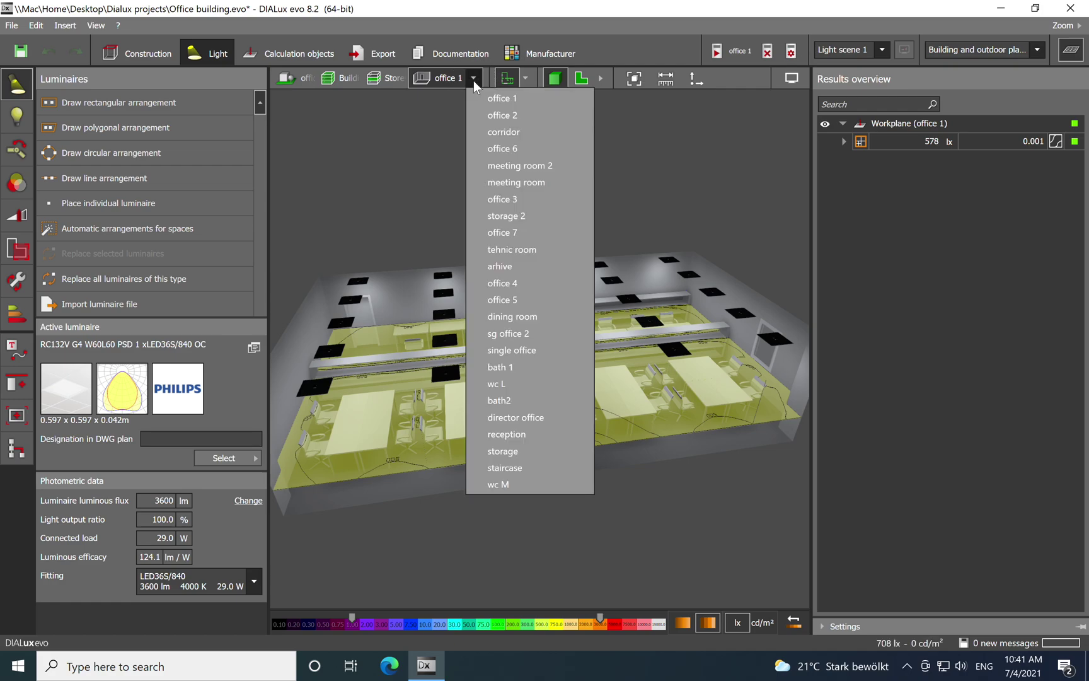
{"action": "left_click", "coordinate": [501, 132]}
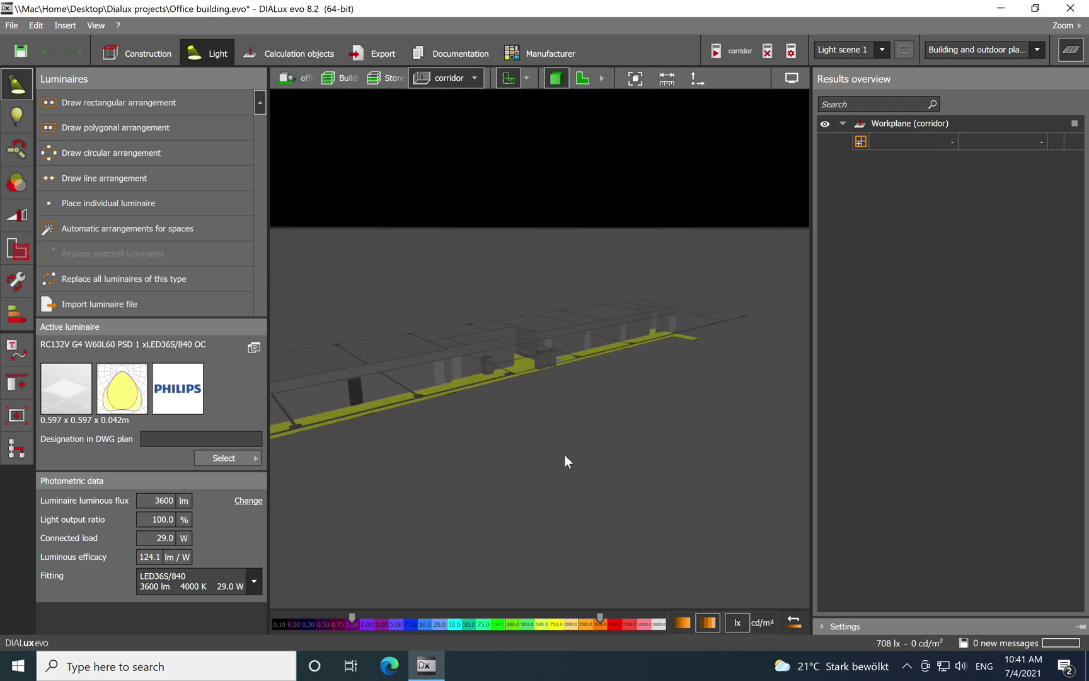
{"action": "left_click_drag", "start_coordinate": [560, 448], "coordinate": [497, 546]}
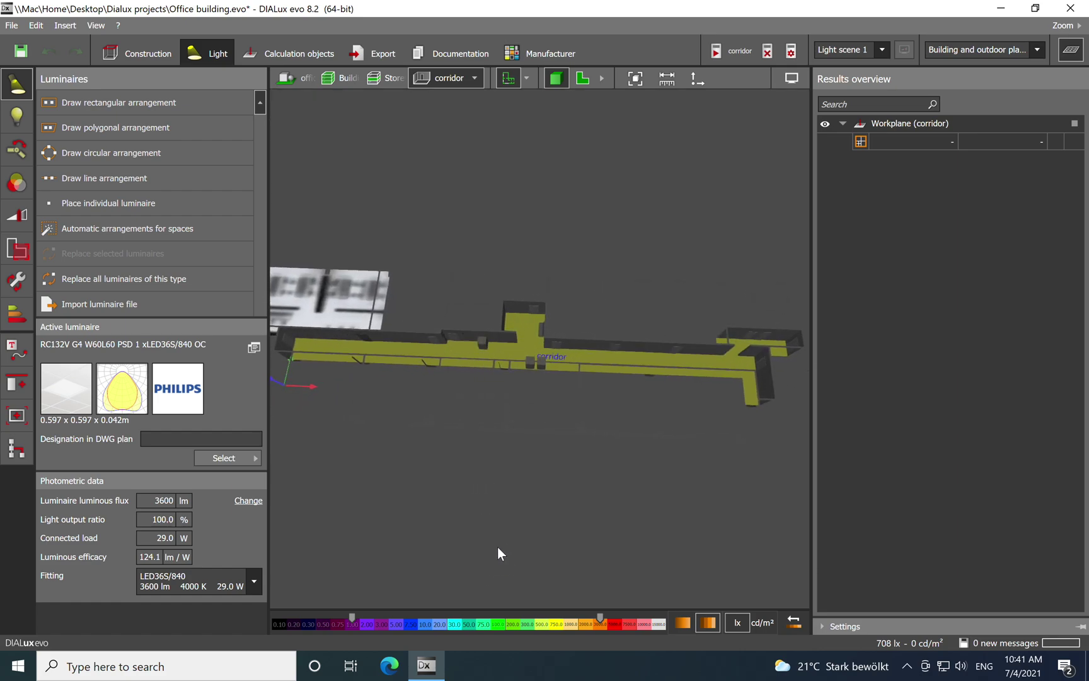
{"action": "left_click_drag", "start_coordinate": [535, 394], "coordinate": [566, 369]}
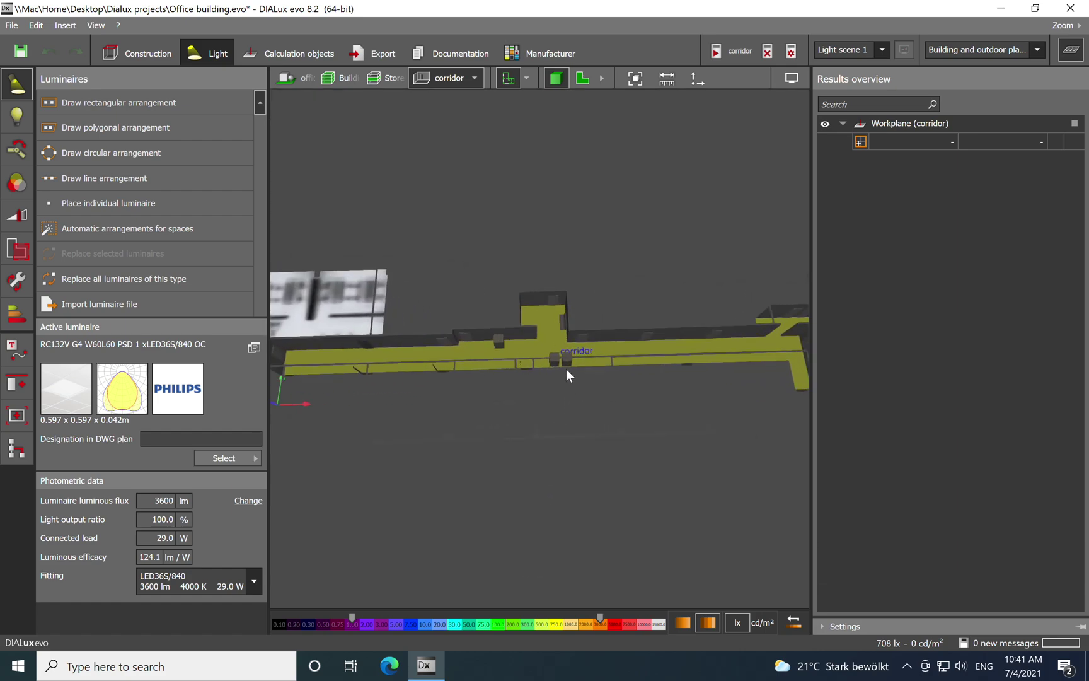
Return to Storey 1 and examine the workplanes of all rooms from one end of the building to the other.
{"action": "left_click", "coordinate": [382, 77]}
{"action": "middle_click_drag", "start_coordinate": [583, 279], "coordinate": [474, 289]}
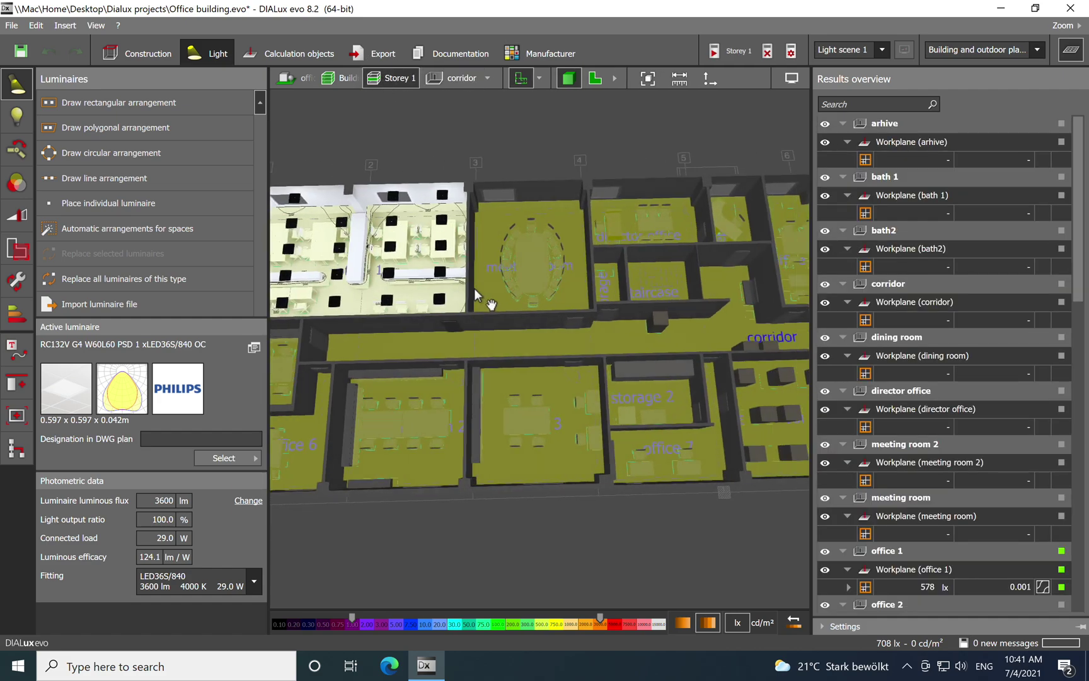
{"action": "middle_click_drag", "start_coordinate": [559, 300], "coordinate": [318, 299]}
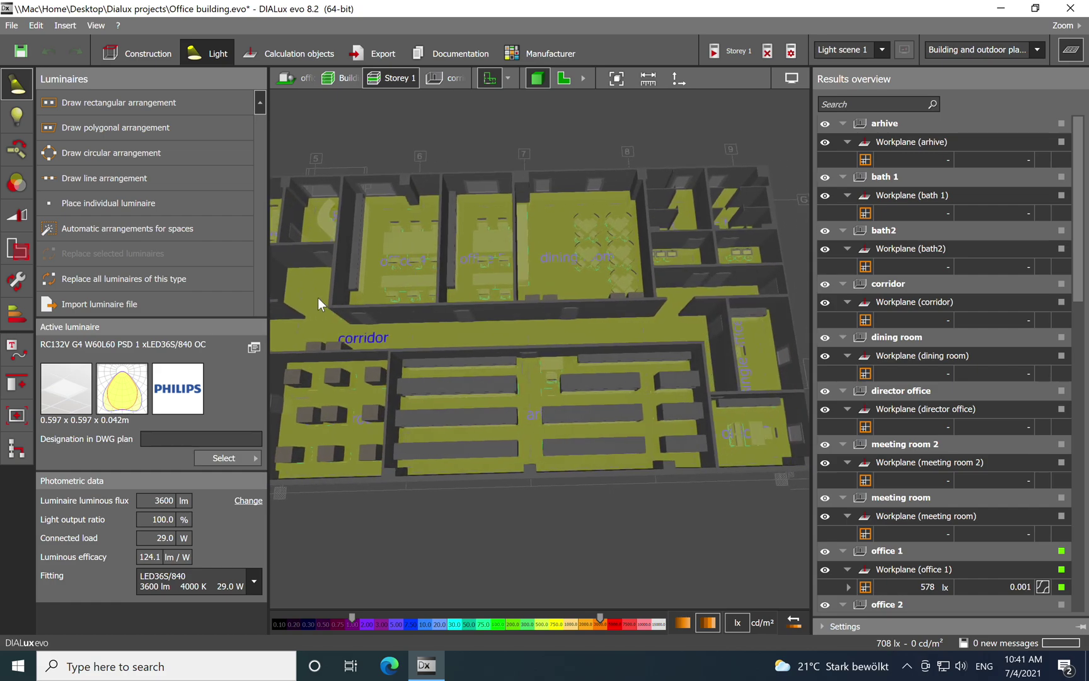
{"action": "middle_click_drag", "start_coordinate": [506, 306], "coordinate": [459, 313]}
{"action": "middle_click_drag", "start_coordinate": [533, 313], "coordinate": [628, 315]}
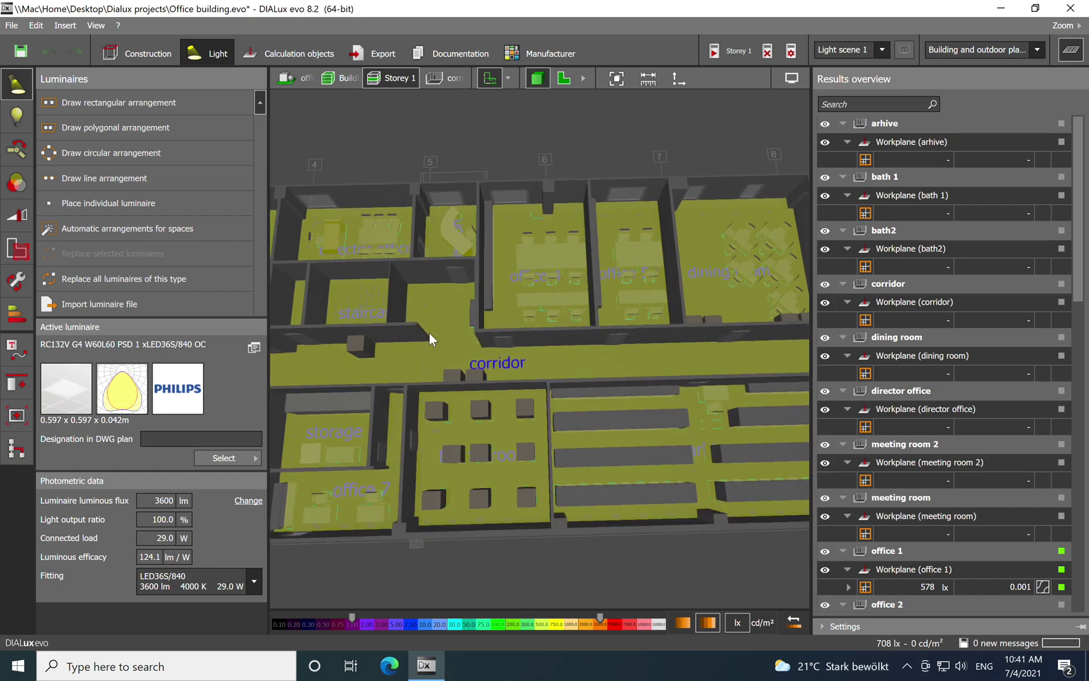
{"action": "middle_click_drag", "start_coordinate": [442, 332], "coordinate": [652, 330]}
{"action": "middle_click_drag", "start_coordinate": [378, 330], "coordinate": [681, 330]}
{"action": "middle_click_drag", "start_coordinate": [463, 330], "coordinate": [623, 324]}
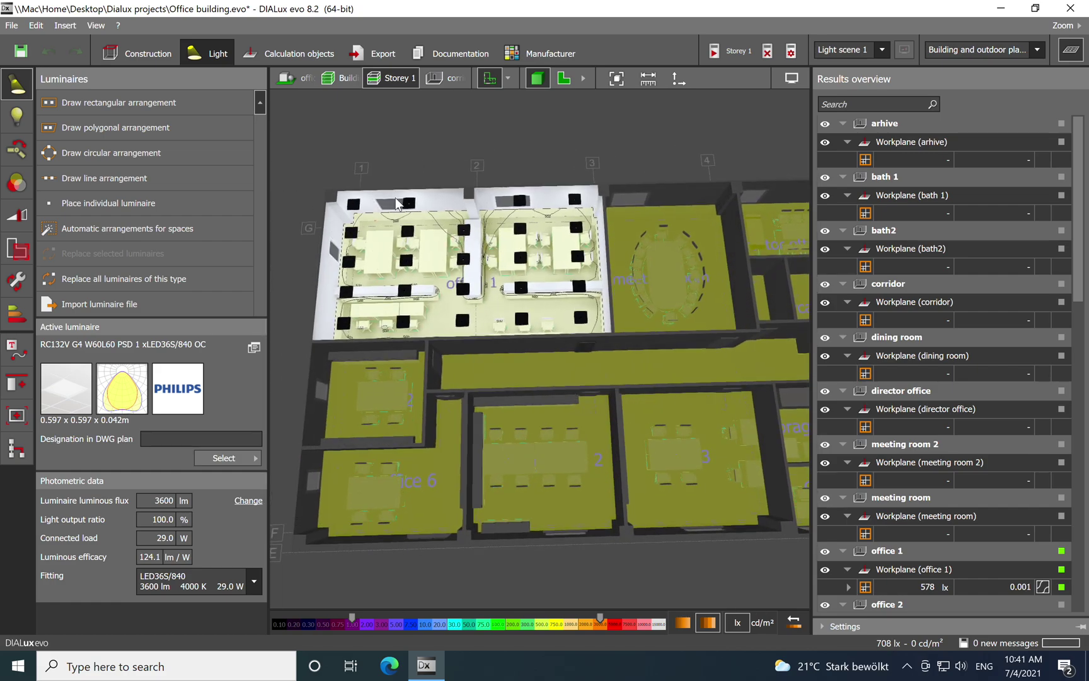
Show the corridor in plan view and select it as the active space for editing its properties.
{"action": "left_click", "coordinate": [458, 80]}
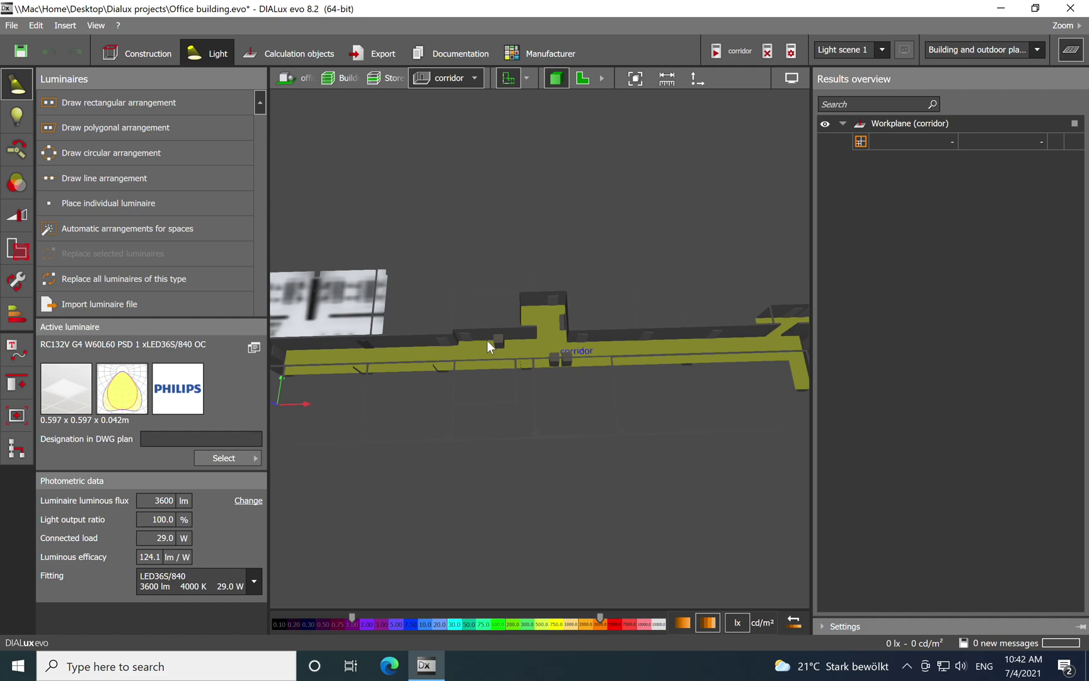
{"action": "left_click", "coordinate": [22, 257]}
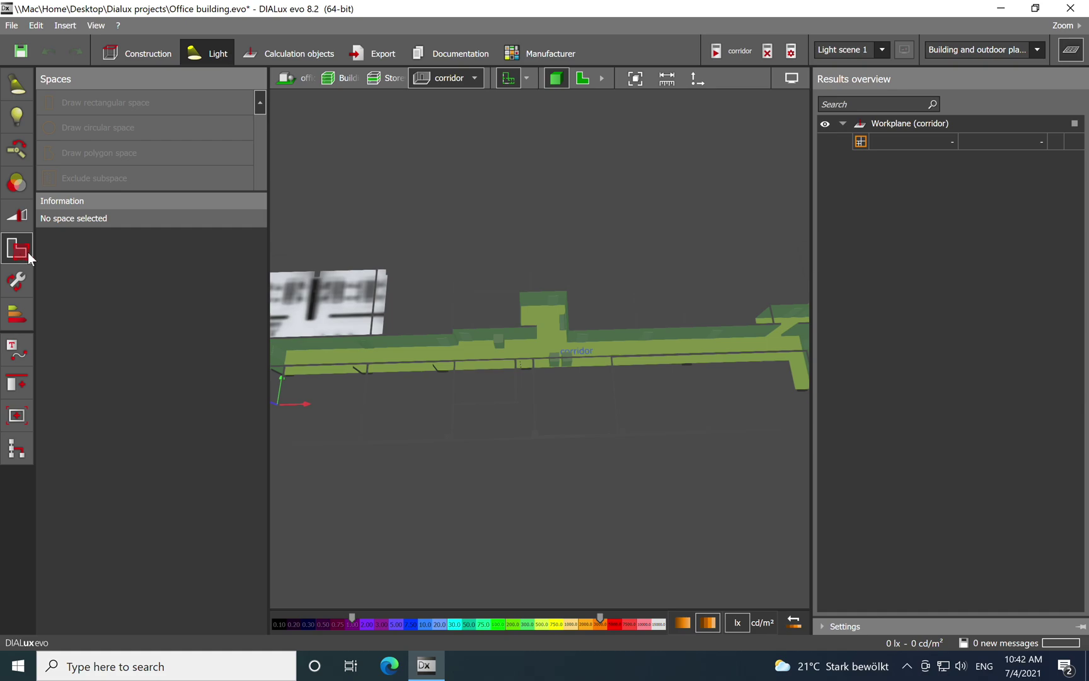
{"action": "middle_click_drag", "start_coordinate": [497, 302], "coordinate": [574, 268]}
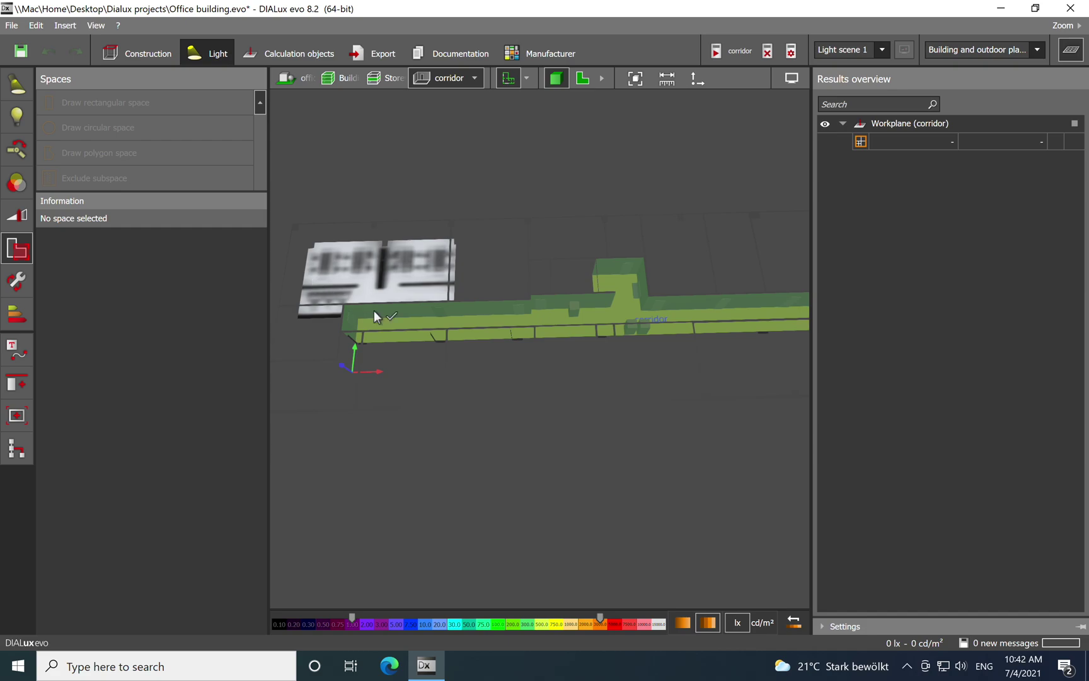
{"action": "left_click", "coordinate": [582, 77]}
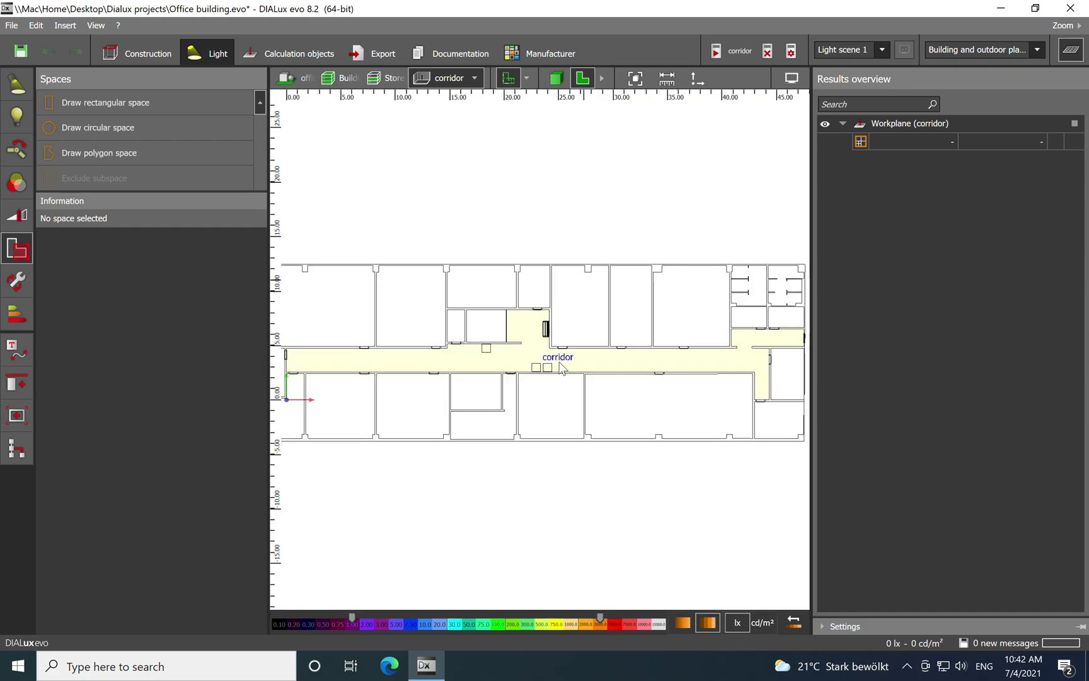
{"action": "scroll", "coordinate": [465, 363], "scroll_direction": "up", "scroll_amount": 10}
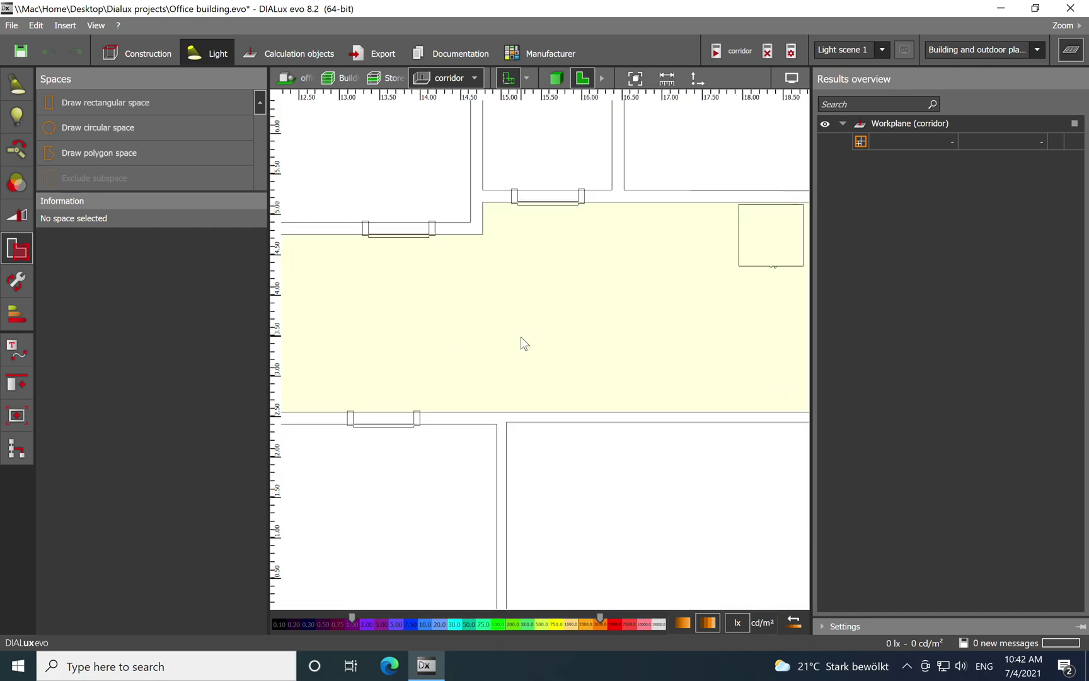
{"action": "left_click", "coordinate": [524, 334]}
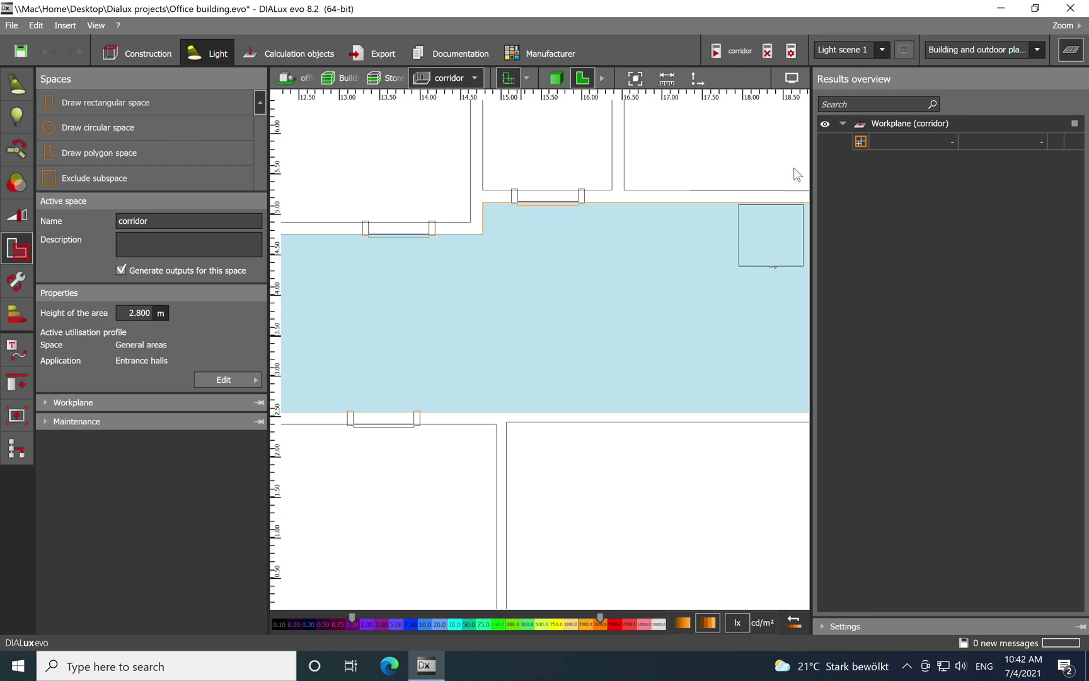
In the corridor's utilisation profile, choose the General areas template with the Entrance halls application.
{"action": "left_click", "coordinate": [233, 378]}
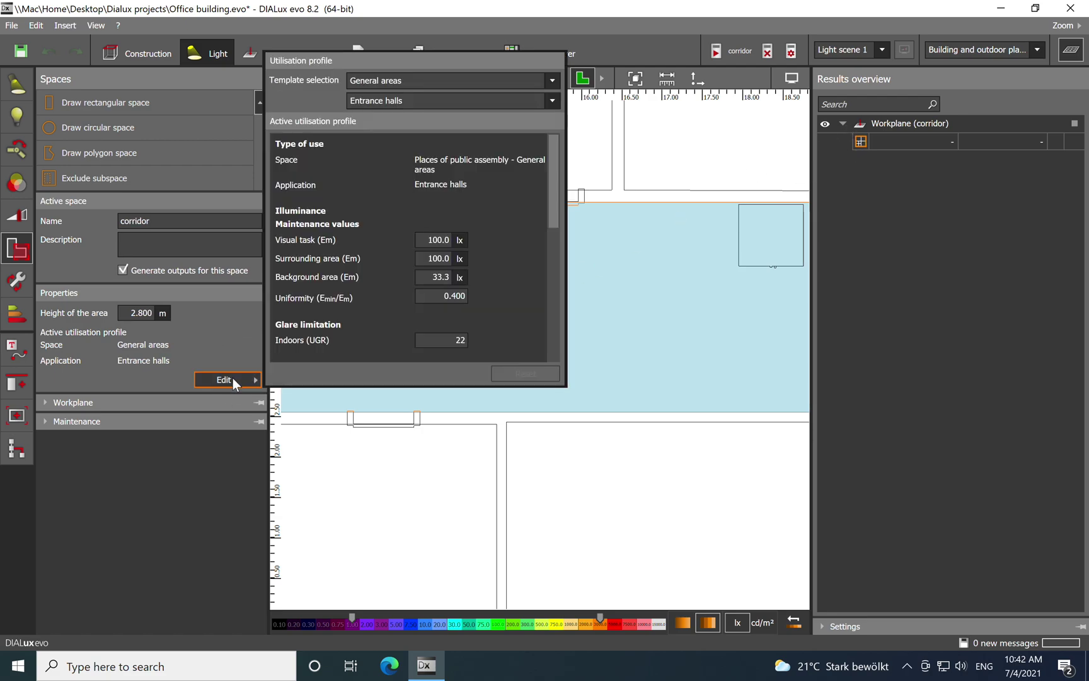
{"action": "left_click", "coordinate": [553, 80]}
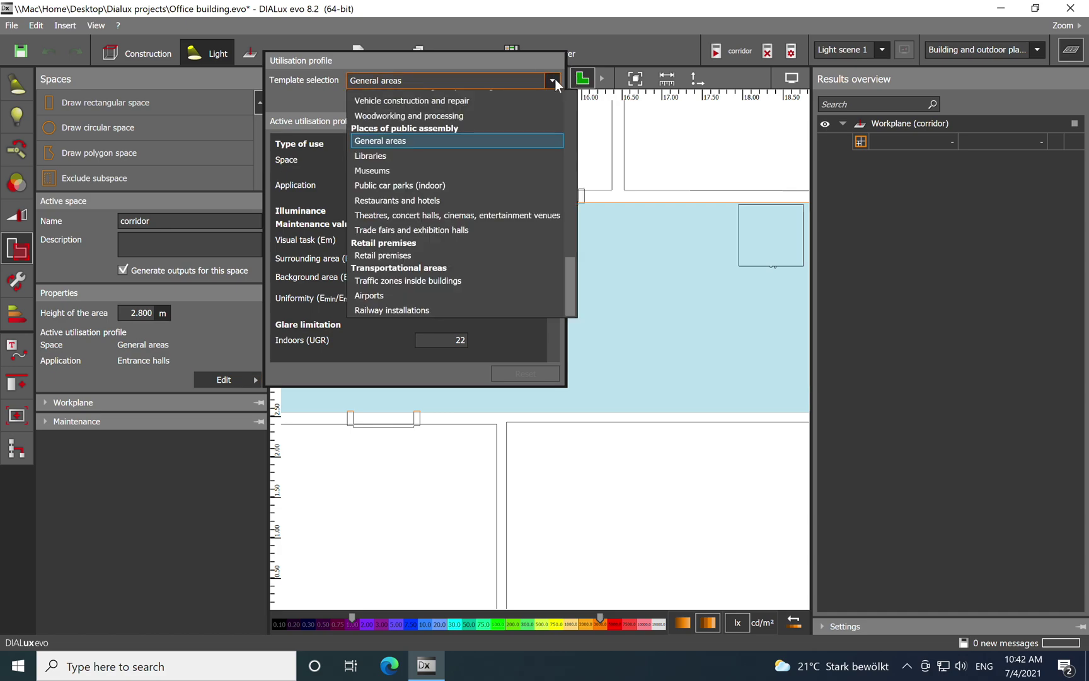
{"action": "left_click", "coordinate": [432, 144]}
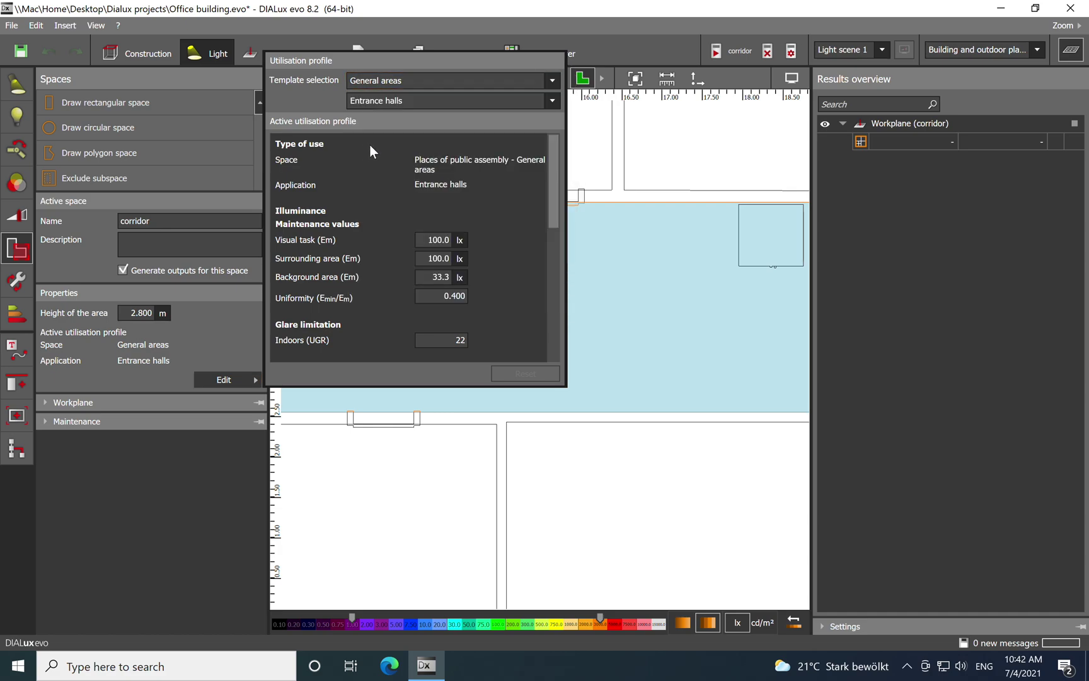
{"action": "left_click", "coordinate": [553, 101]}
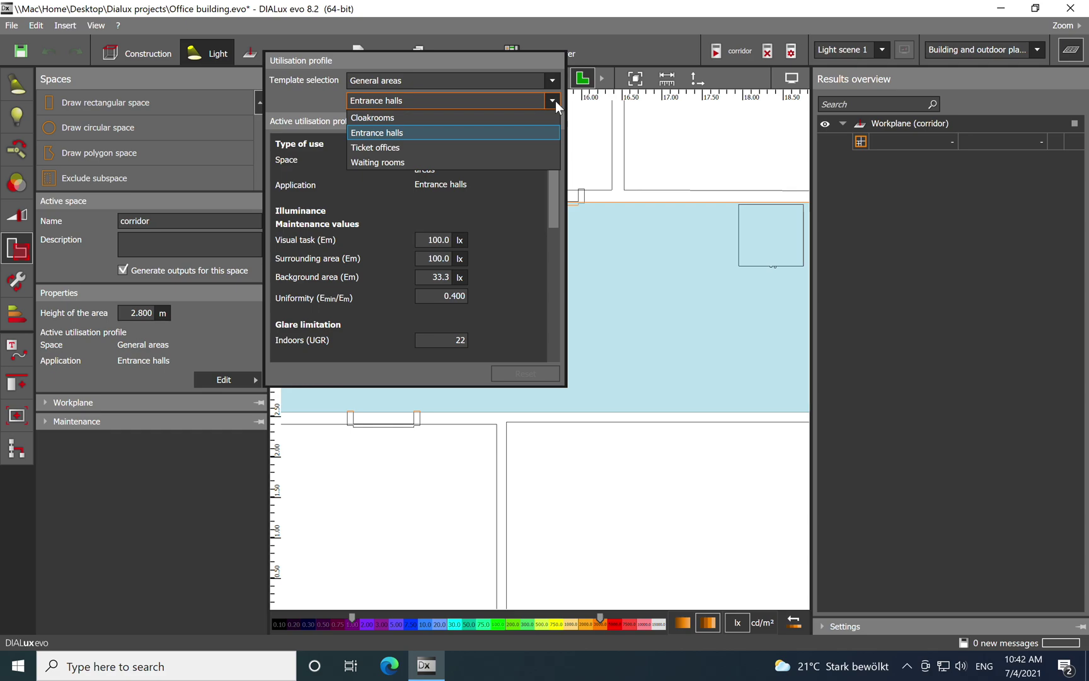
{"action": "left_click", "coordinate": [440, 132]}
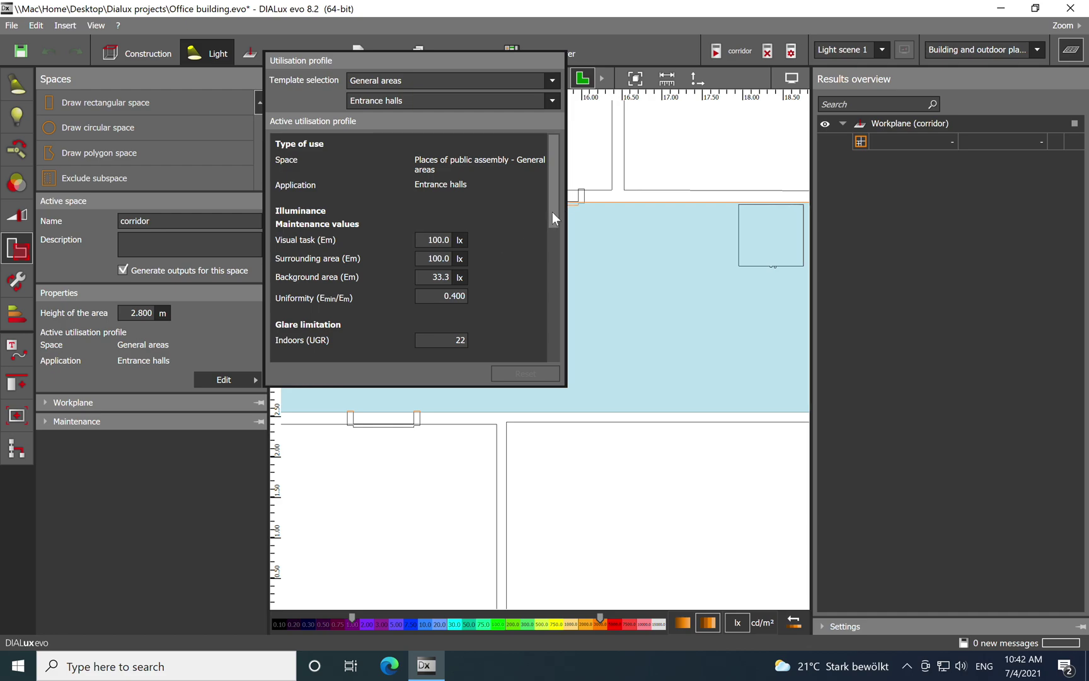
Close the corridor's utilisation profile and review its workplane and maintenance settings.
{"action": "mouse_move", "coordinate": [551, 207]}
{"action": "left_mouse_down"}
{"action": "mouse_move", "coordinate": [552, 306]}
{"action": "mouse_move", "coordinate": [553, 209]}
{"action": "left_mouse_up"}
{"action": "left_click", "coordinate": [225, 316]}
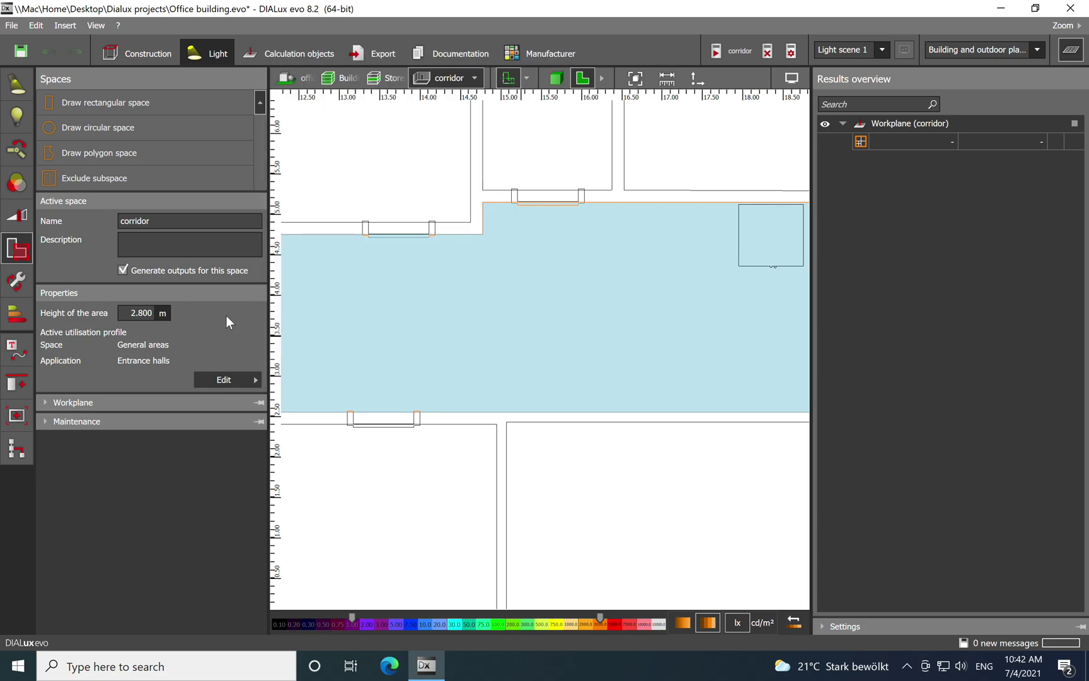
{"action": "left_click", "coordinate": [44, 402]}
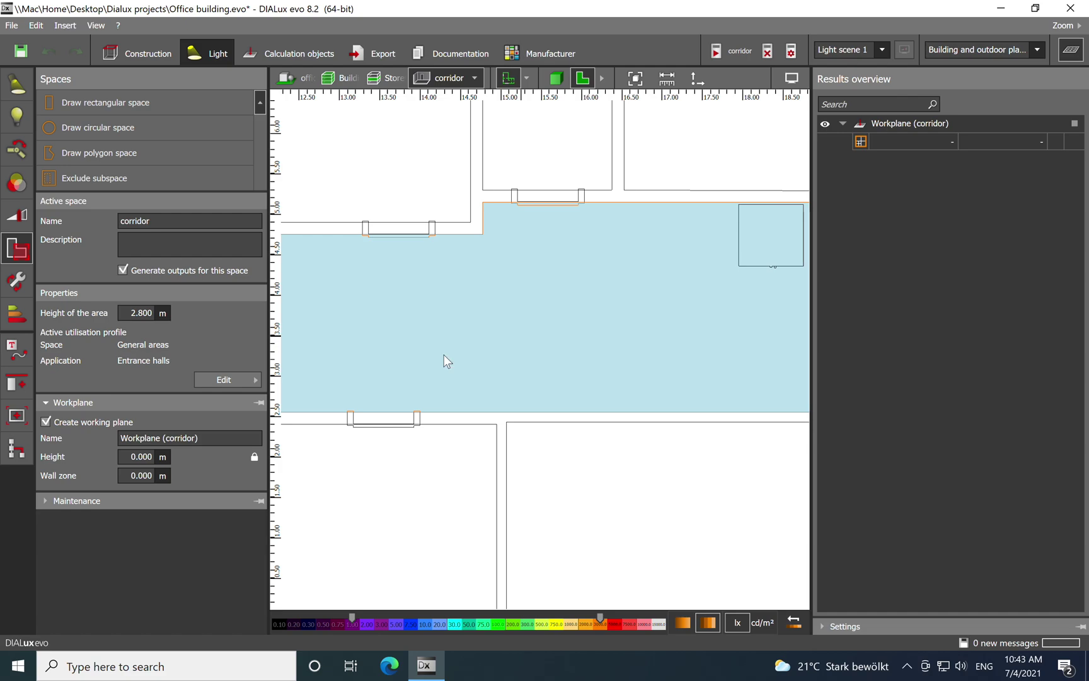
{"action": "left_click", "coordinate": [47, 403]}
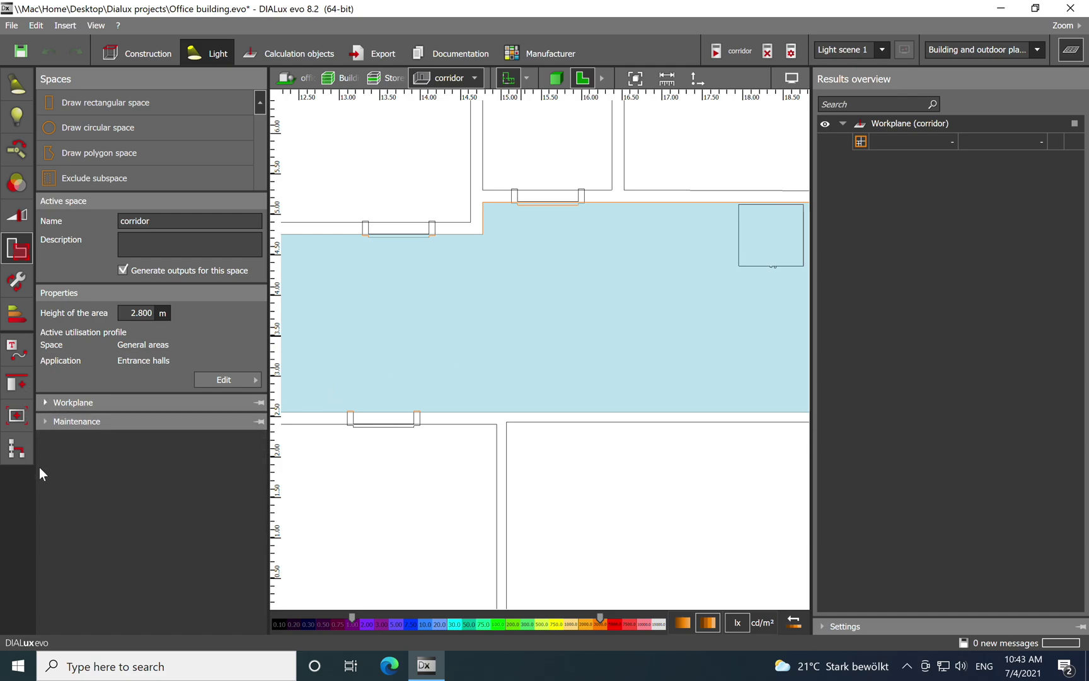
{"action": "left_click", "coordinate": [44, 423]}
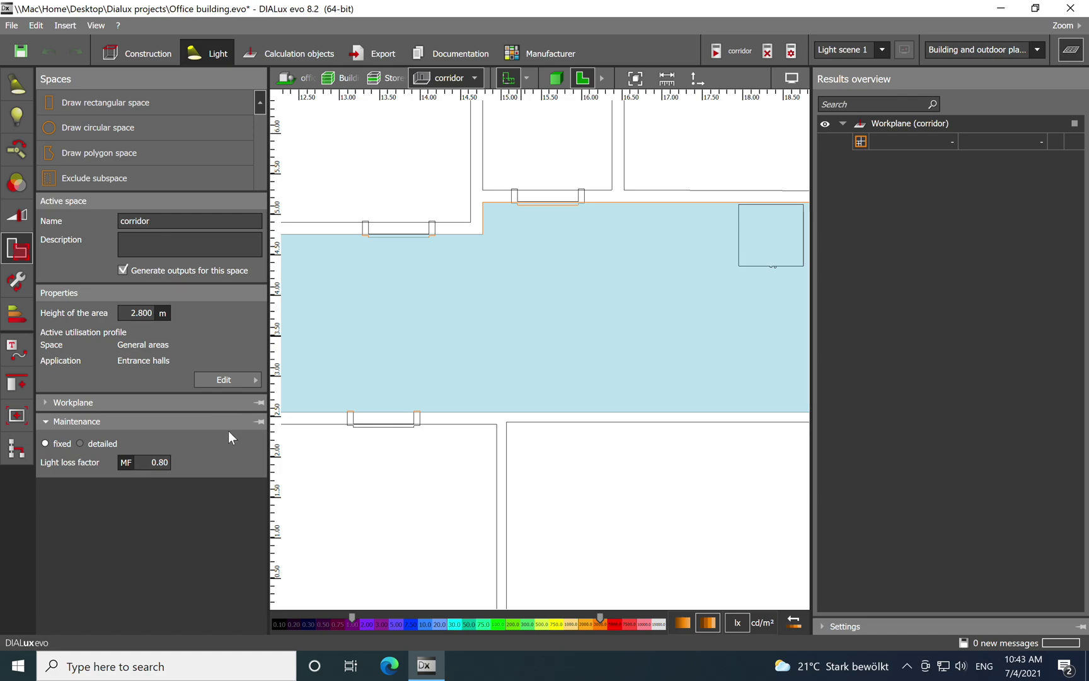
{"action": "left_click", "coordinate": [46, 422]}
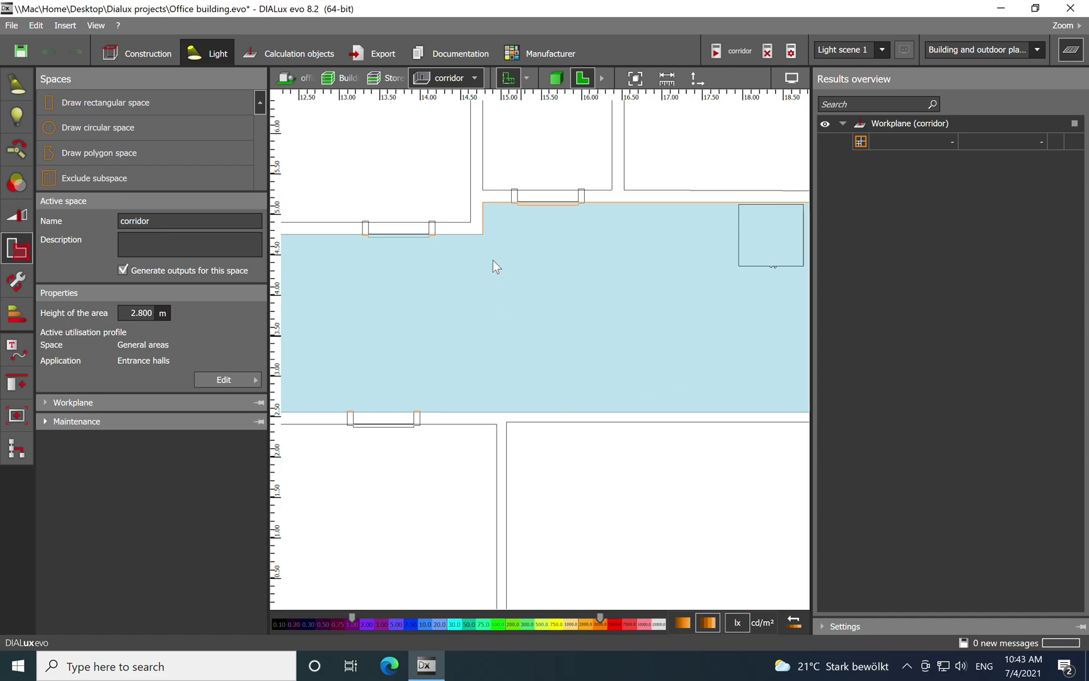
Choose the Philips DN470C PSU 1 xLED20S/840 C from the luminaire history as the active luminaire for the corridor.
{"action": "scroll", "coordinate": [493, 260], "scroll_direction": "down", "scroll_amount": 3}
{"action": "scroll", "coordinate": [491, 263], "scroll_direction": "down", "scroll_amount": 3}
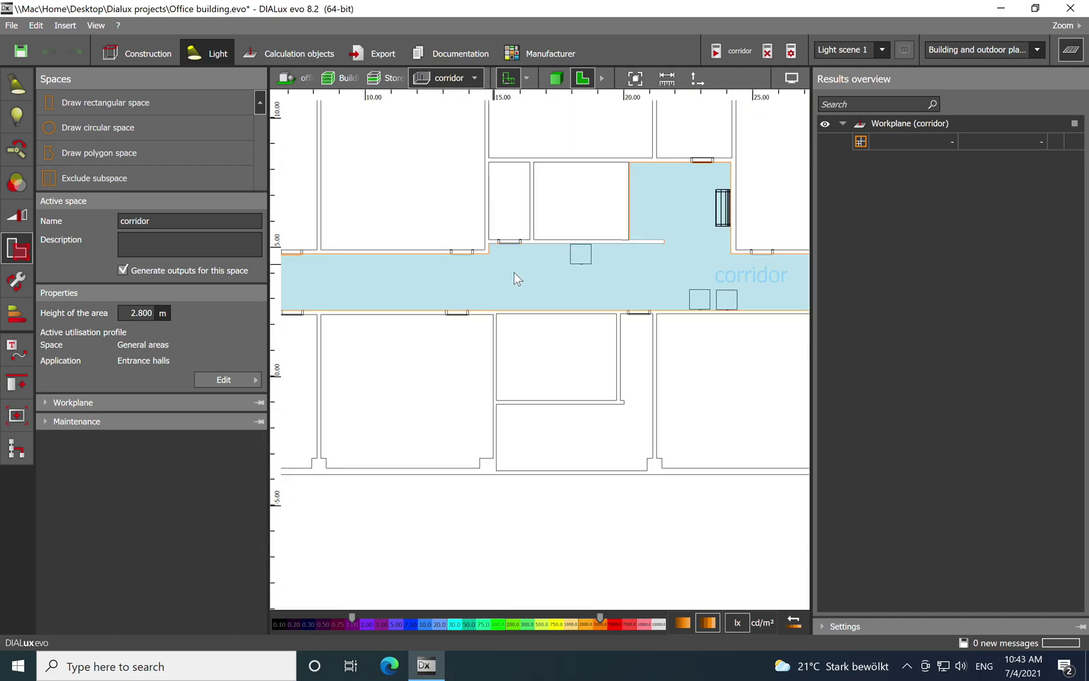
{"action": "left_click", "coordinate": [18, 87]}
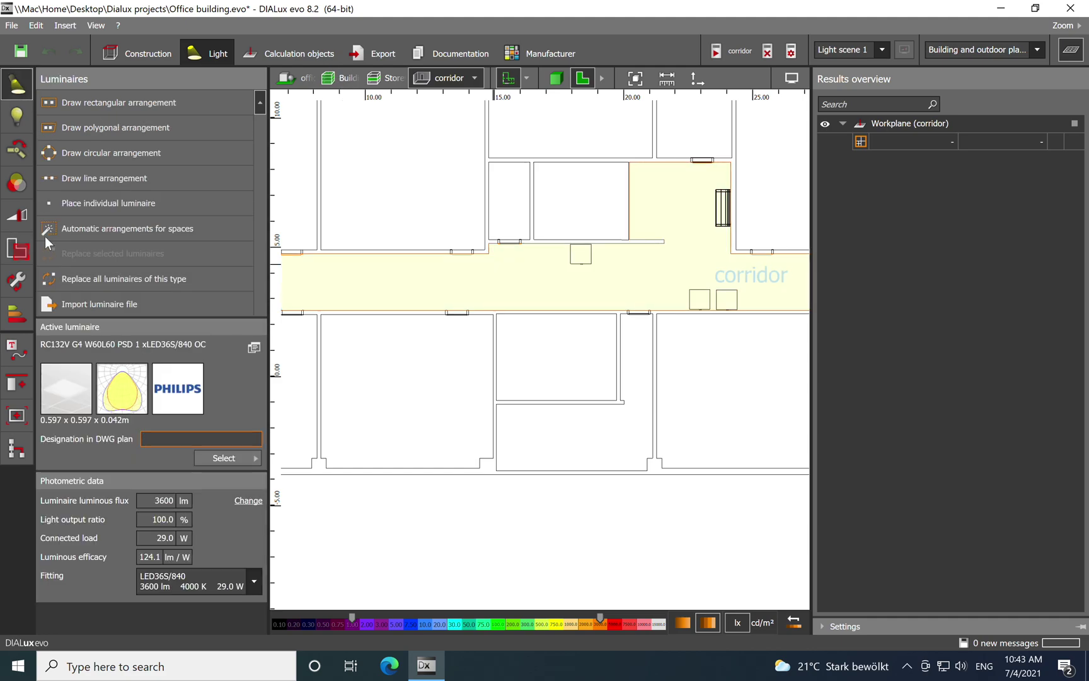
{"action": "left_click", "coordinate": [233, 457]}
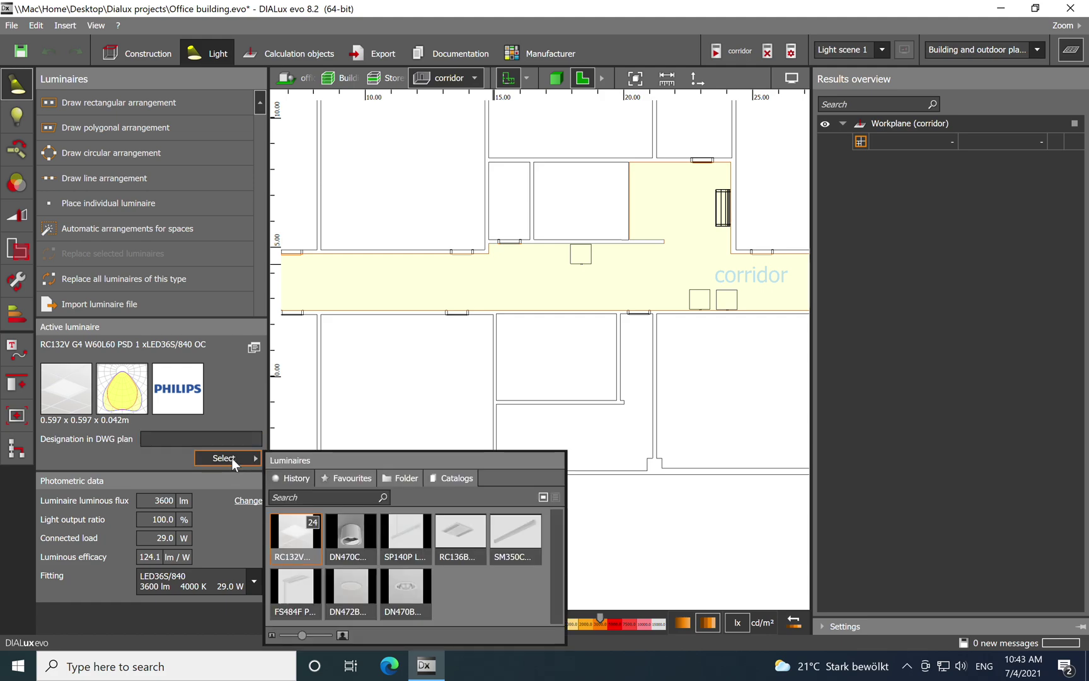
{"action": "left_click", "coordinate": [357, 540]}
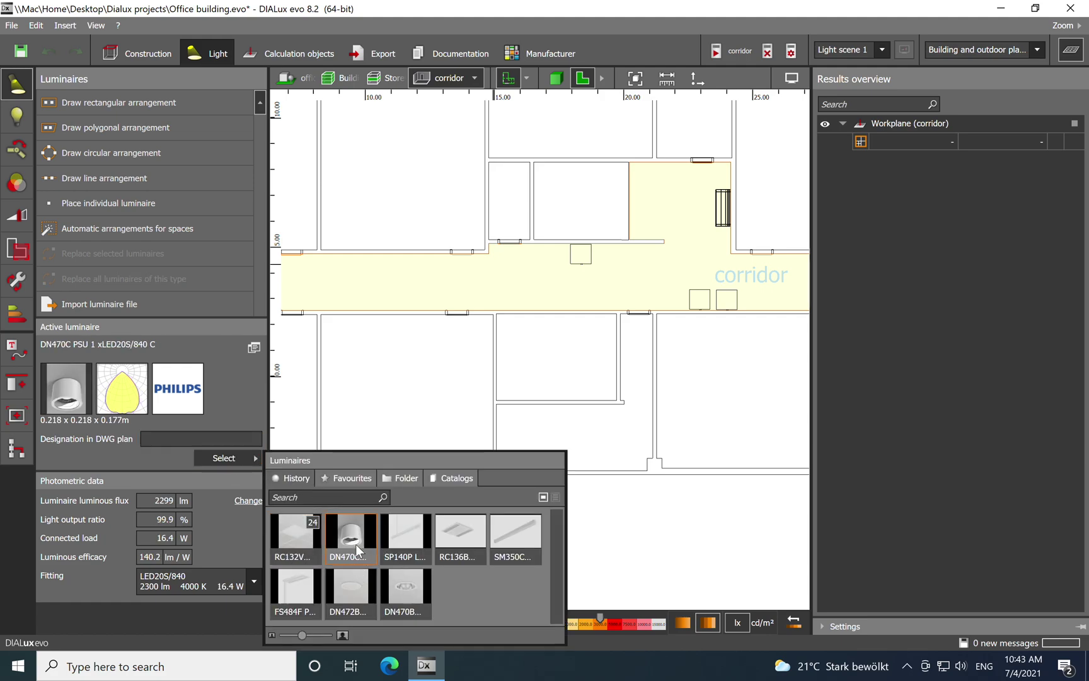
{"action": "left_click", "coordinate": [235, 399]}
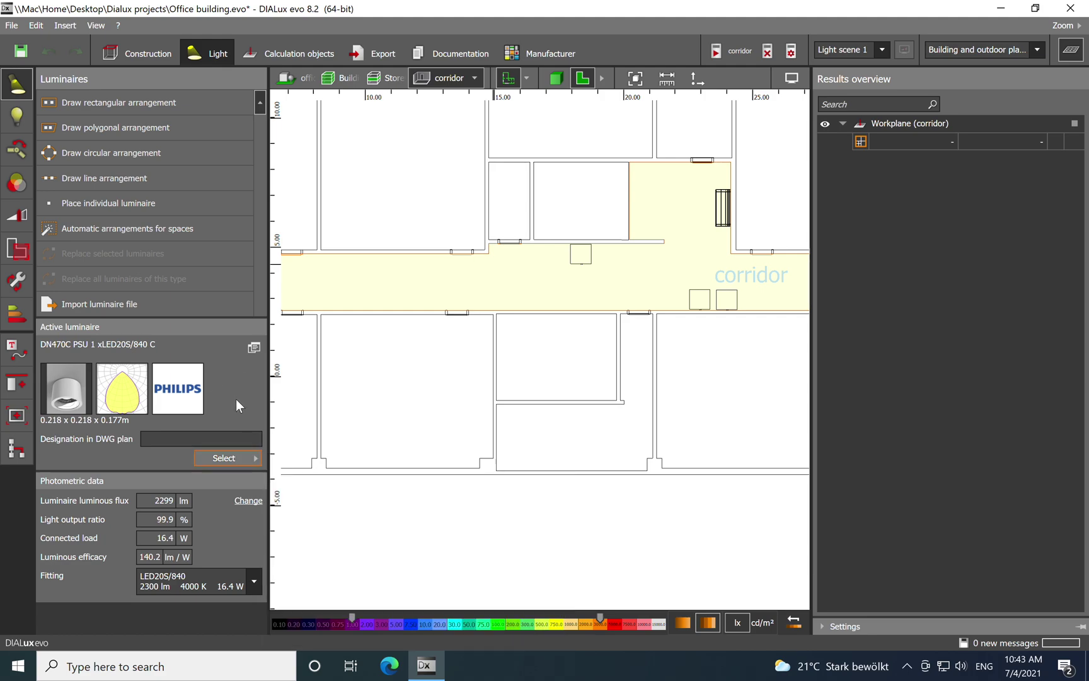
Hide the results overview to enlarge the corridor's plan view.
{"action": "scroll", "coordinate": [496, 336], "scroll_direction": "up", "scroll_amount": 1}
{"action": "middle_click_drag", "start_coordinate": [496, 336], "coordinate": [599, 338]}
{"action": "left_click", "coordinate": [173, 177]}
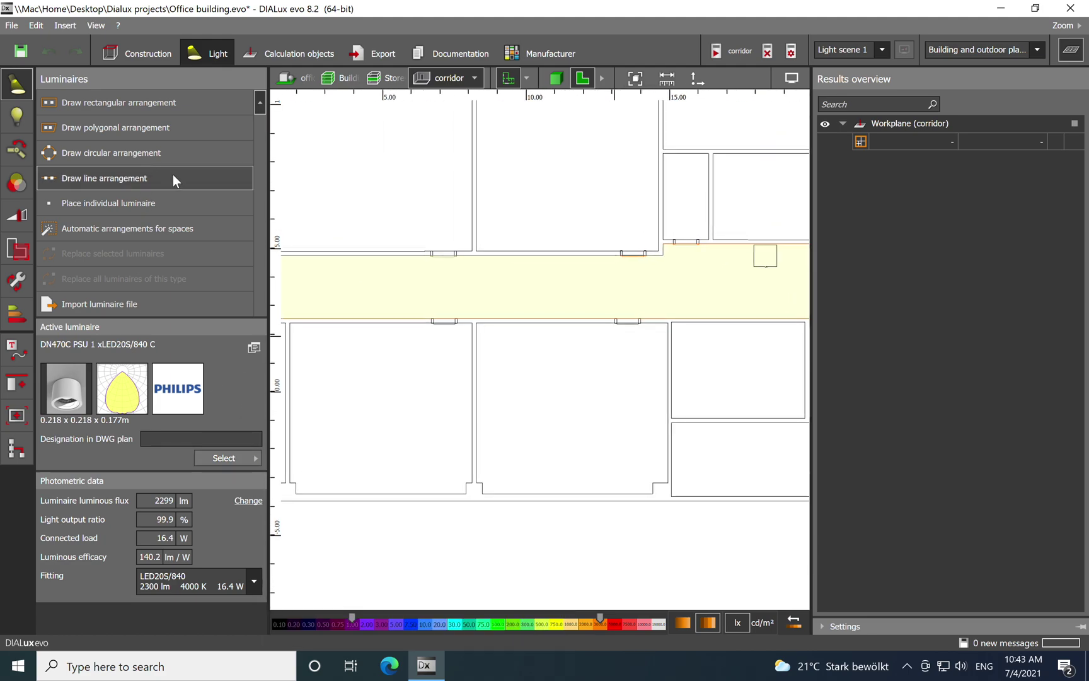
{"action": "left_click", "coordinate": [1071, 49]}
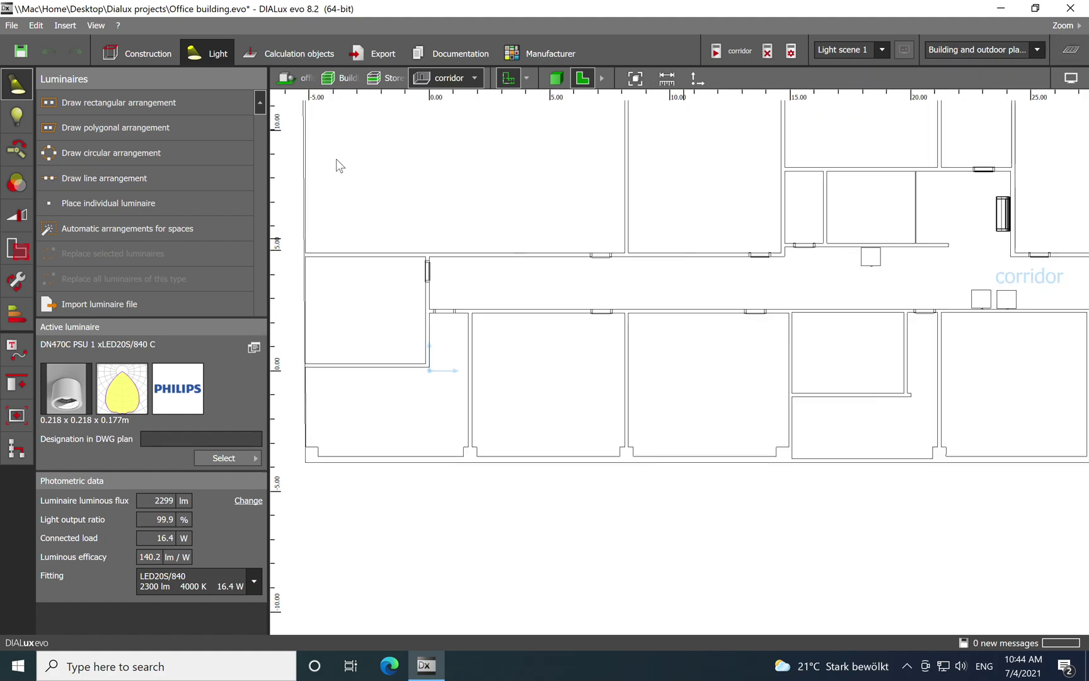
Start a polygonal luminaire arrangement, tracing the corridor's 2.200 m end wall and its 43.000 m lower long wall.
{"action": "left_click", "coordinate": [110, 128]}
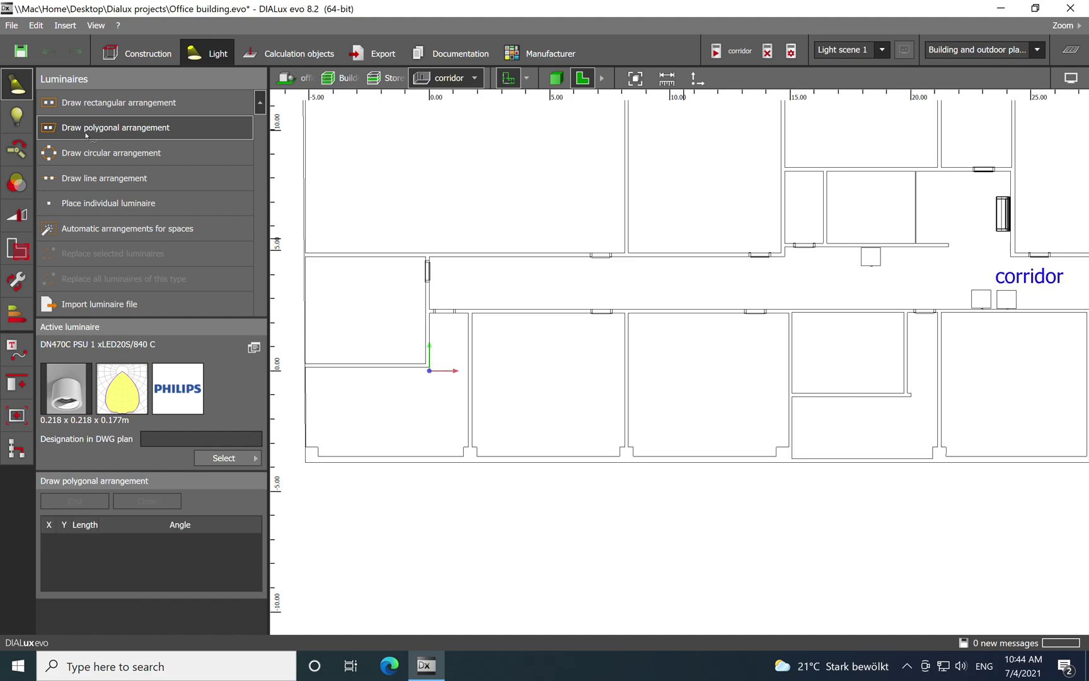
{"action": "scroll", "coordinate": [437, 280], "scroll_direction": "up", "scroll_amount": 4}
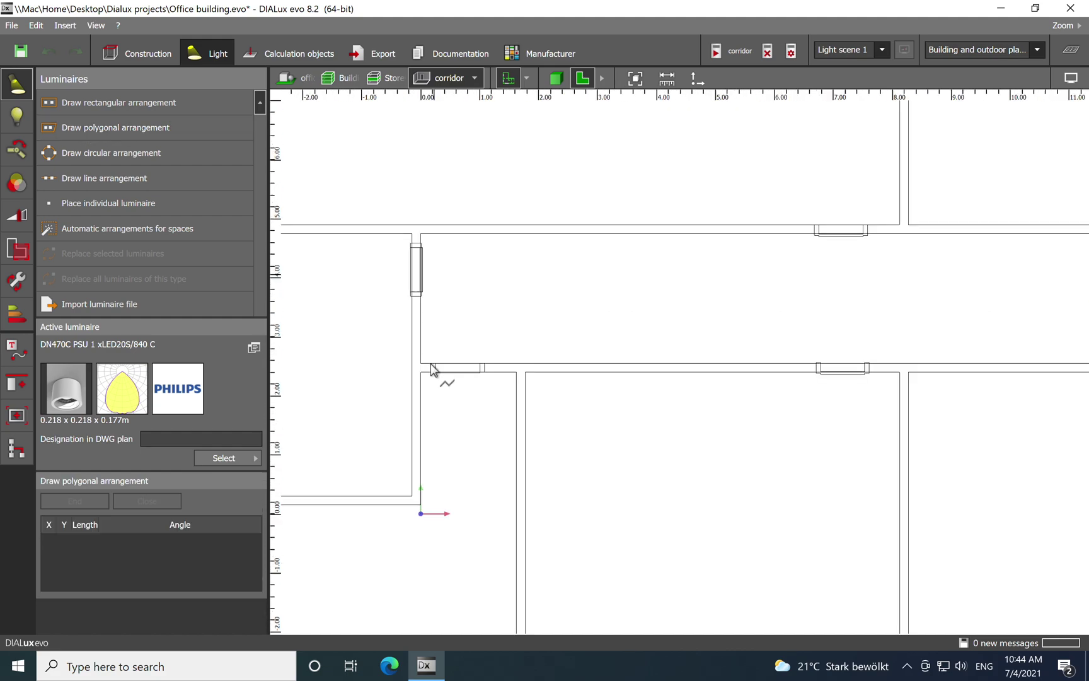
{"action": "left_click", "coordinate": [422, 234]}
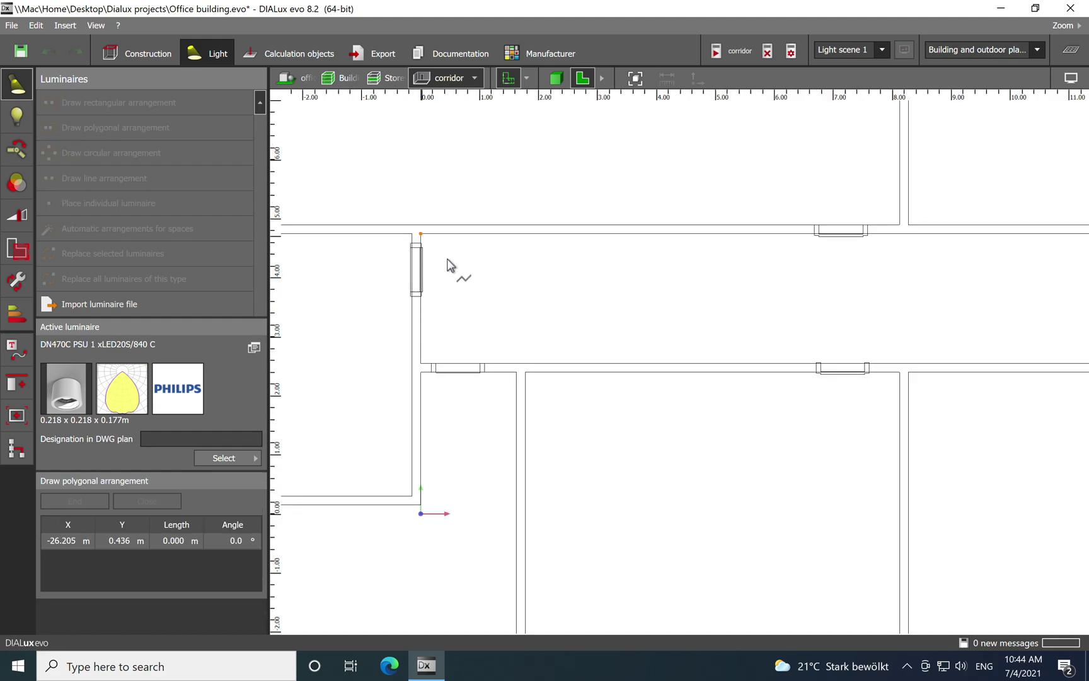
{"action": "left_click", "coordinate": [424, 367]}
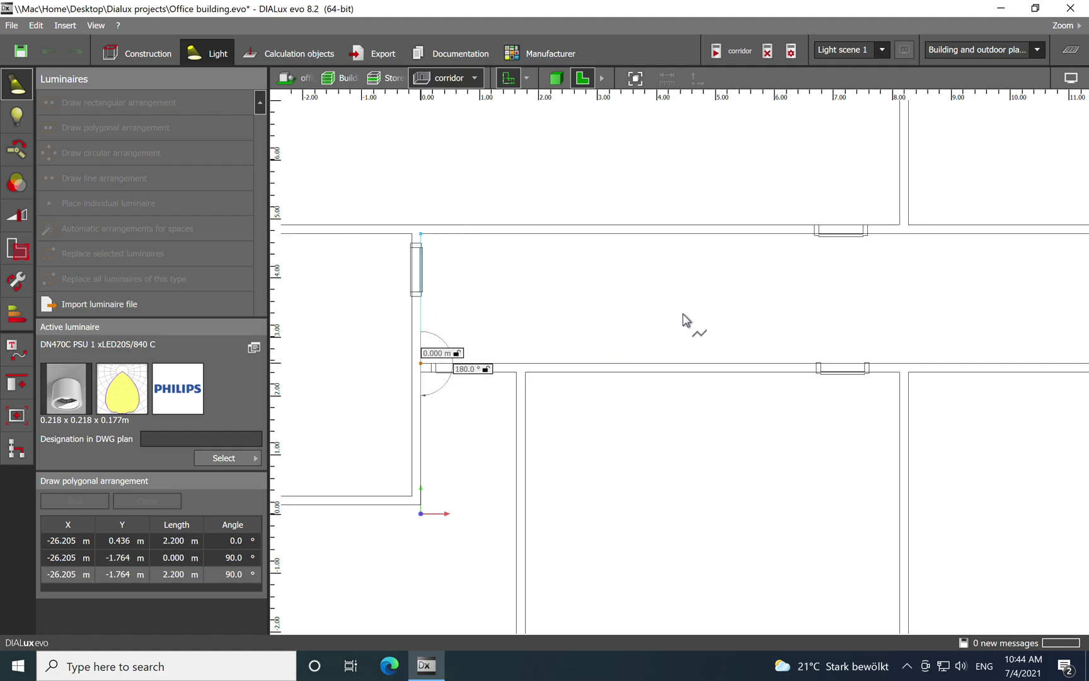
{"action": "middle_click_drag", "start_coordinate": [834, 324], "coordinate": [702, 327]}
{"action": "scroll", "coordinate": [702, 327], "scroll_direction": "down", "scroll_amount": 8}
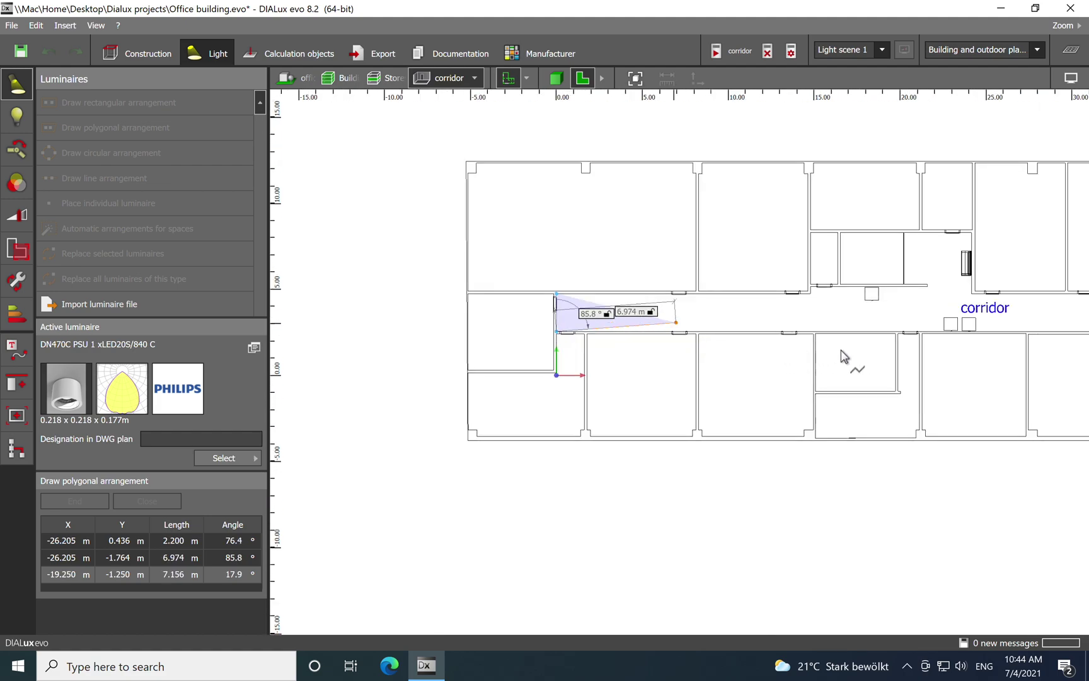
{"action": "scroll", "coordinate": [849, 358], "scroll_direction": "up", "scroll_amount": 3}
{"action": "scroll", "coordinate": [823, 343], "scroll_direction": "up", "scroll_amount": 10}
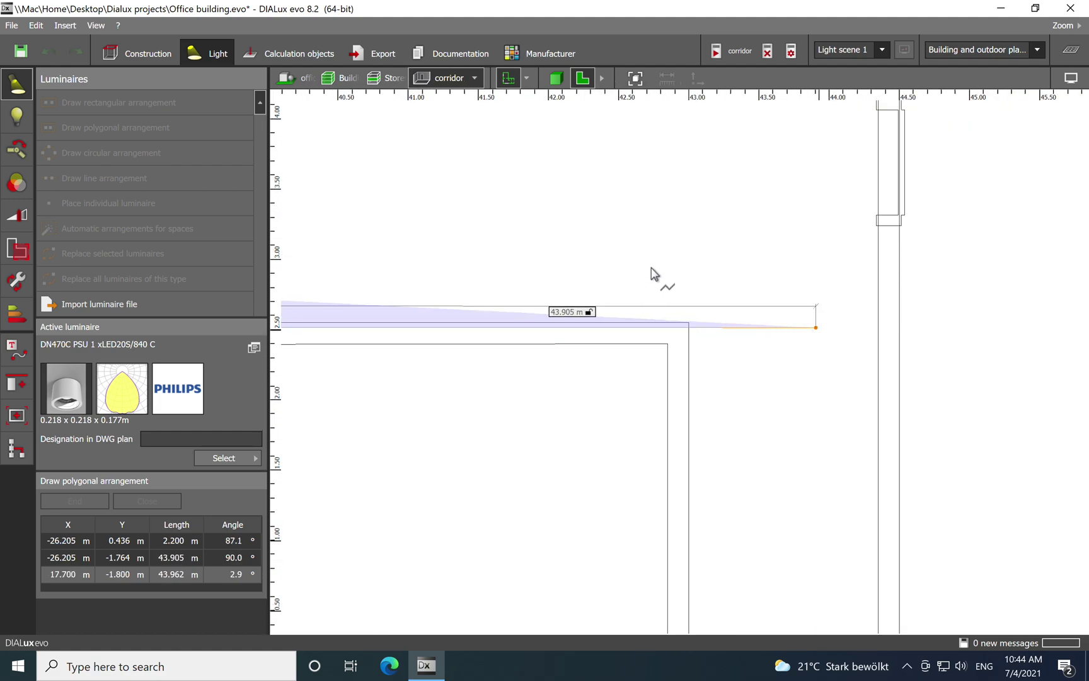
{"action": "left_click", "coordinate": [689, 324]}
Continue the arrangement outline around the corridor's lower branch with 2.550 m, 1.350 m and 4.750 m edges.
{"action": "middle_click_drag", "start_coordinate": [769, 448], "coordinate": [698, 341]}
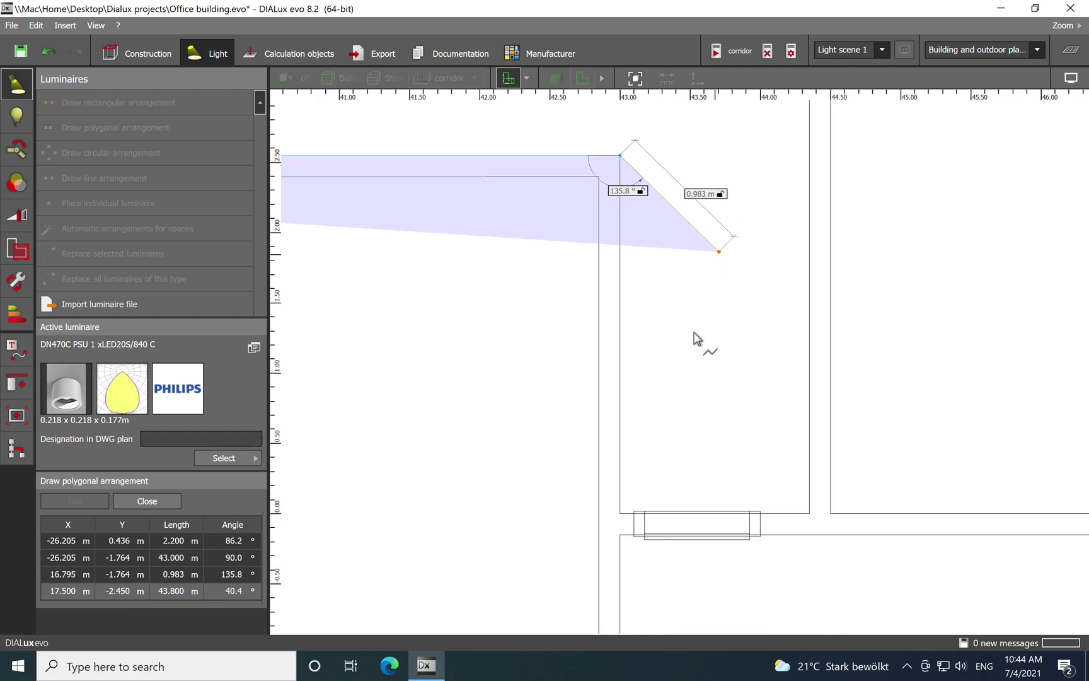
{"action": "left_click", "coordinate": [622, 512]}
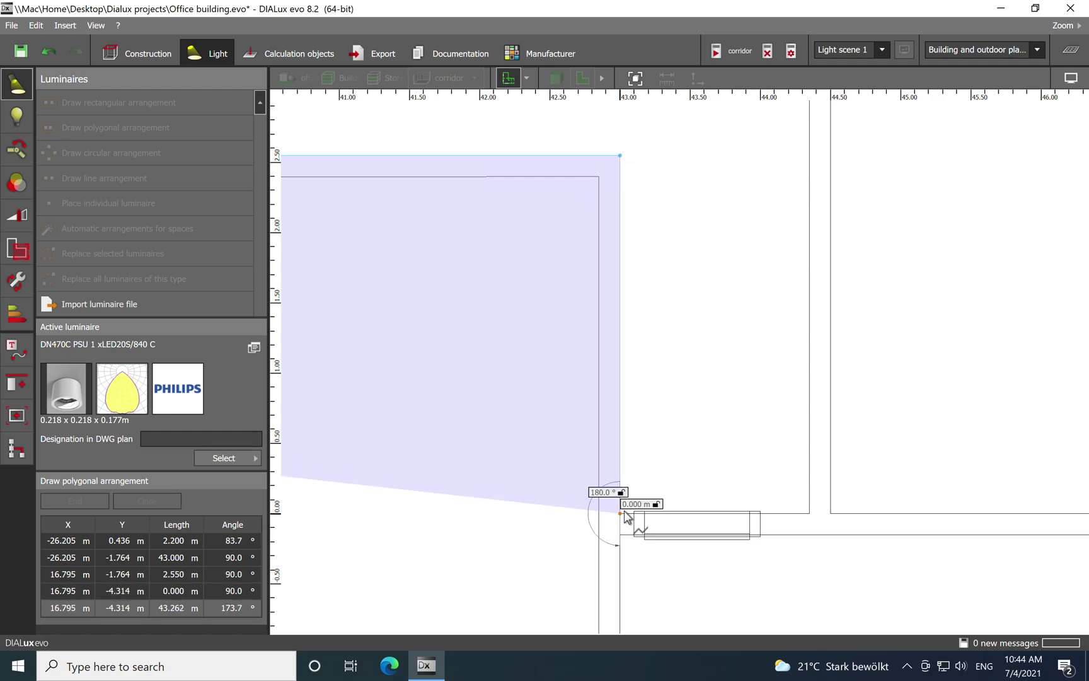
{"action": "left_click", "coordinate": [810, 514]}
{"action": "scroll", "coordinate": [728, 479], "scroll_direction": "down", "scroll_amount": 3}
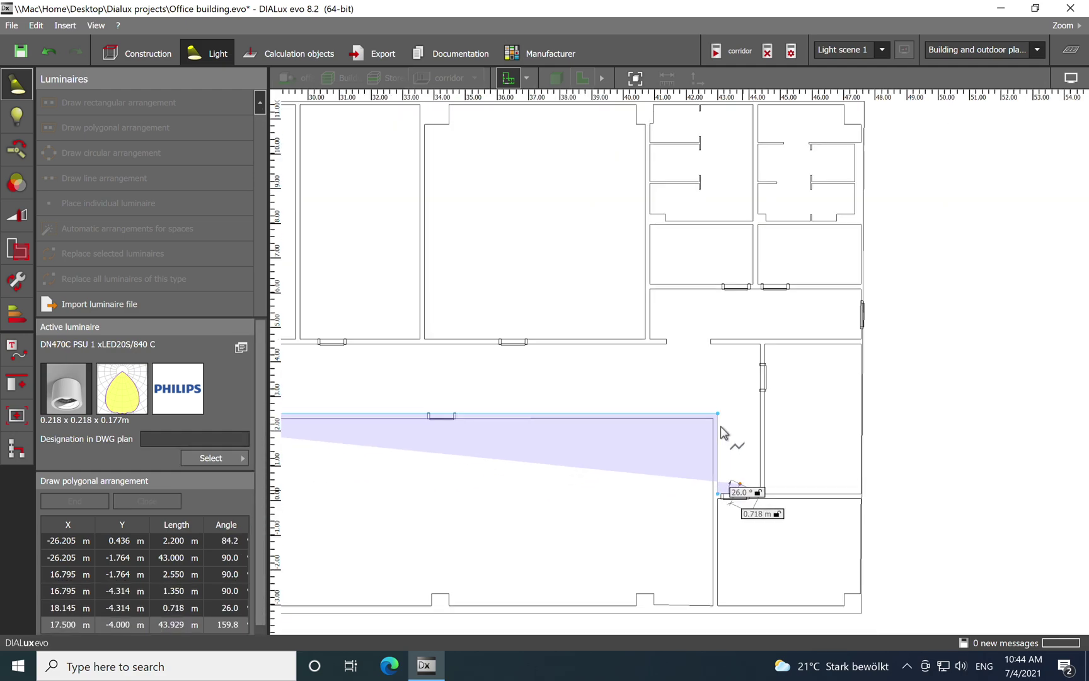
{"action": "scroll", "coordinate": [731, 454], "scroll_direction": "up", "scroll_amount": 4}
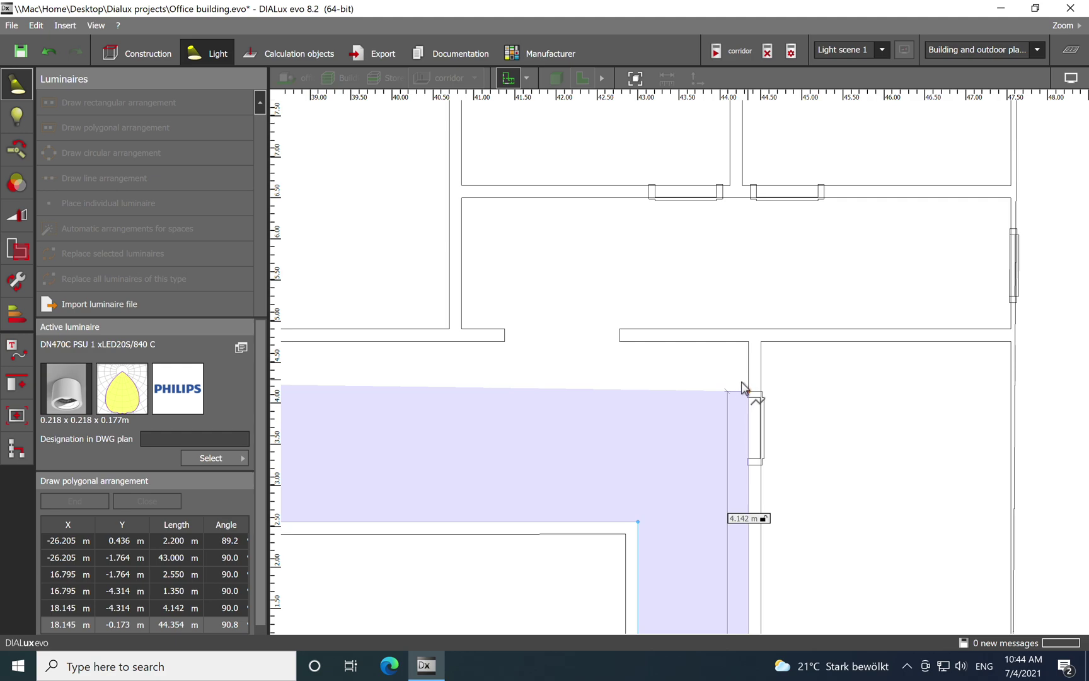
{"action": "left_click", "coordinate": [750, 344]}
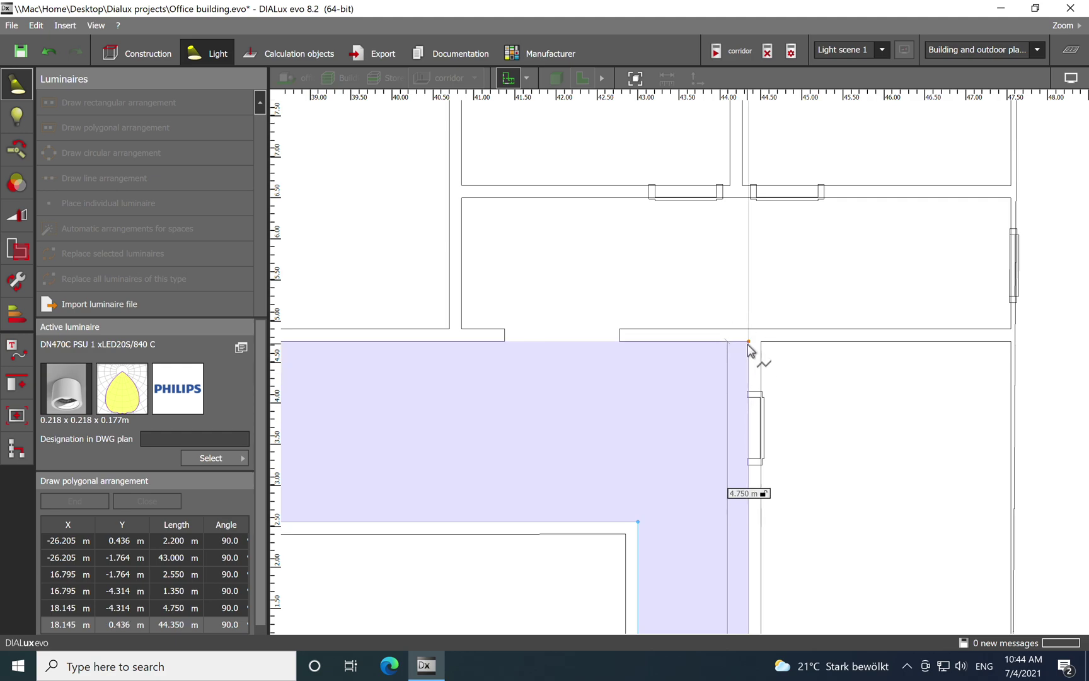
Trace the 6.700 m by 1.600 m side passage through its wall opening, including the 0.150 m wall ends on both sides.
{"action": "left_click", "coordinate": [621, 341]}
{"action": "left_click", "coordinate": [620, 329]}
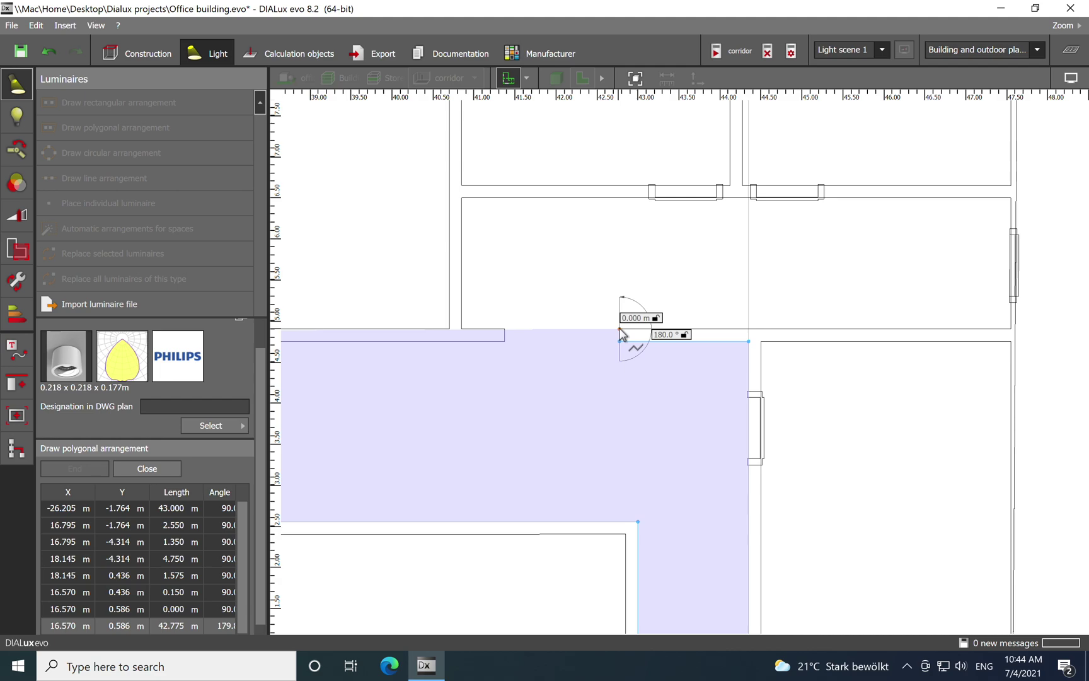
{"action": "left_click", "coordinate": [1011, 332]}
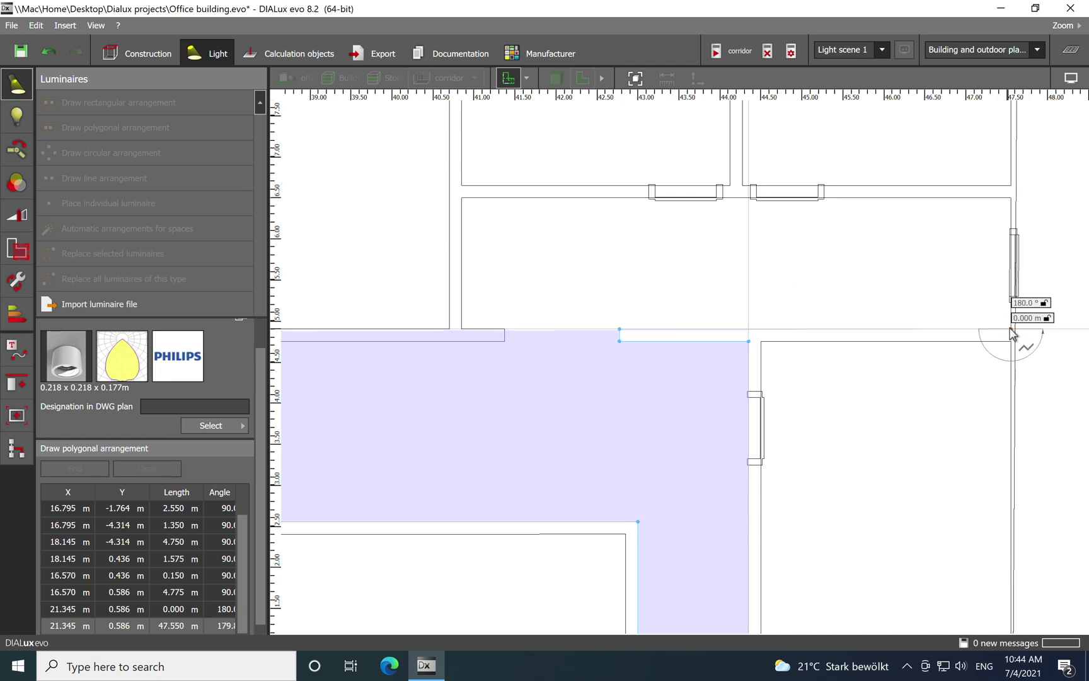
{"action": "left_click", "coordinate": [1011, 198]}
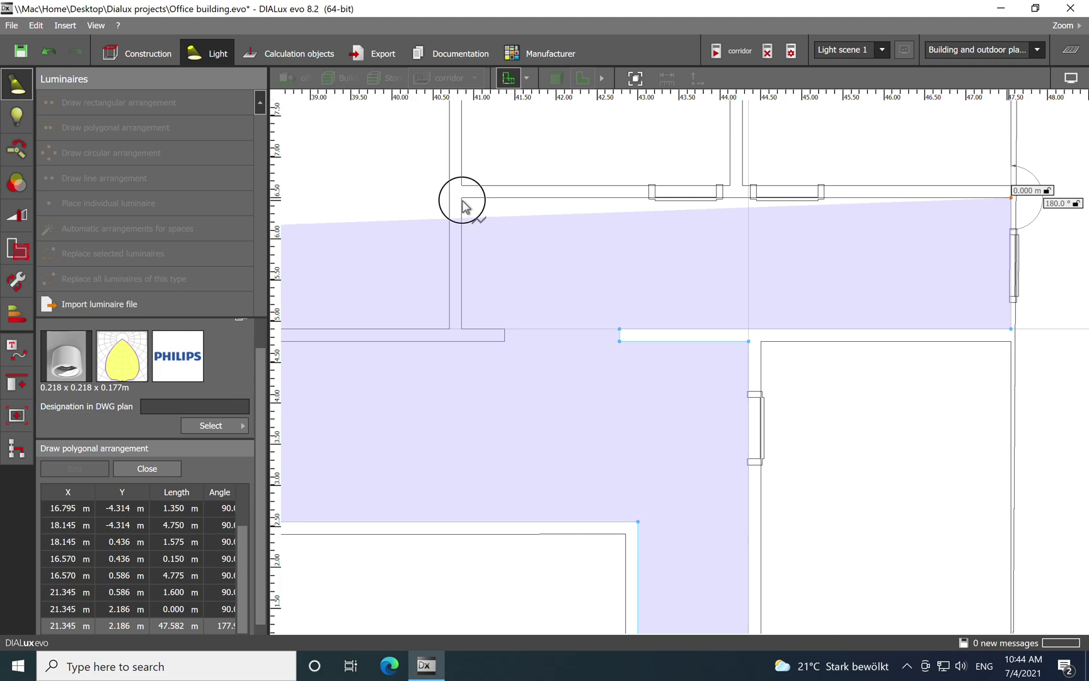
{"action": "left_click", "coordinate": [462, 198]}
{"action": "left_click", "coordinate": [462, 328]}
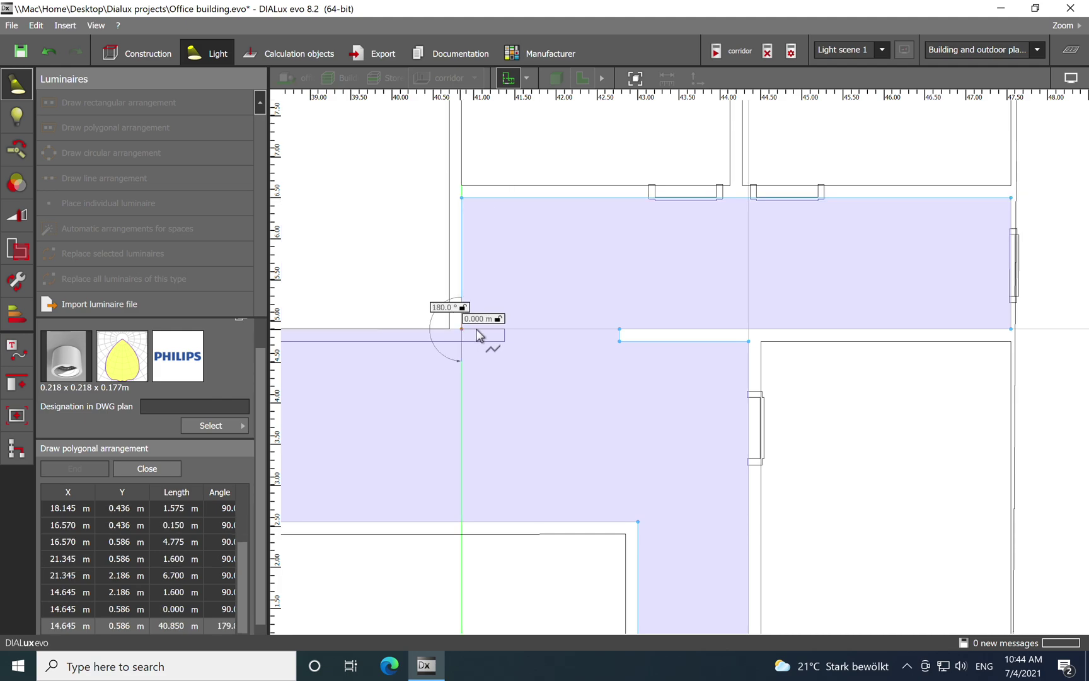
{"action": "left_click", "coordinate": [504, 329]}
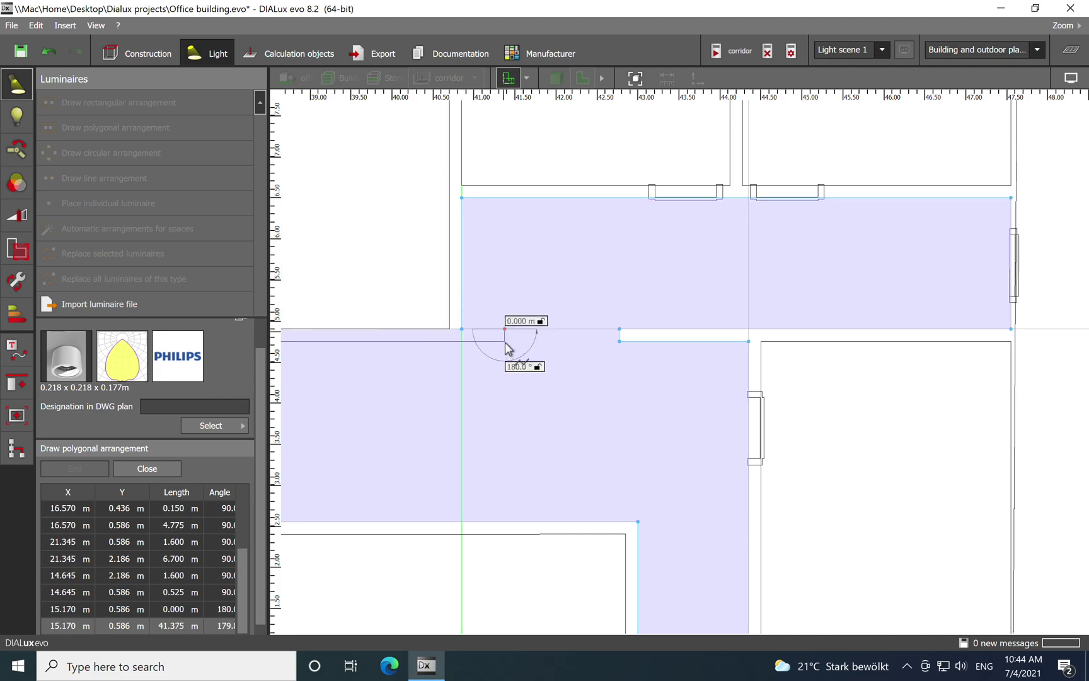
{"action": "left_click", "coordinate": [506, 341]}
Extend the arrangement outline 17.225 m back along the corridor's upper wall to the corner of the recess.
{"action": "scroll", "coordinate": [508, 353], "scroll_direction": "down", "scroll_amount": 5}
{"action": "scroll", "coordinate": [536, 375], "scroll_direction": "down", "scroll_amount": 3}
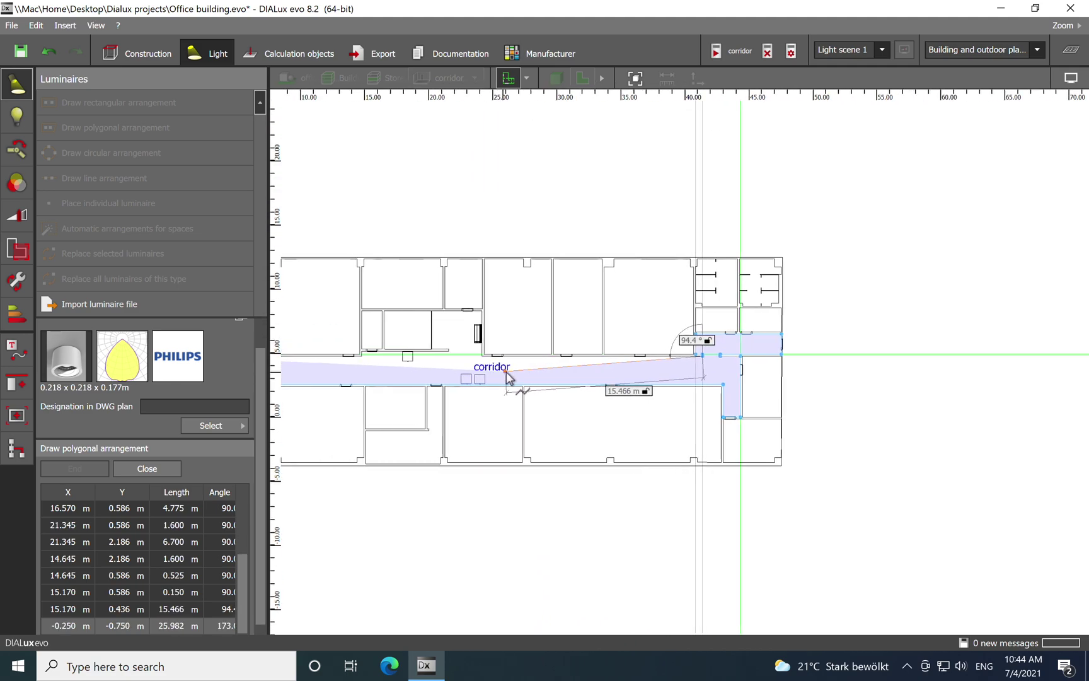
{"action": "scroll", "coordinate": [485, 358], "scroll_direction": "up", "scroll_amount": 6}
{"action": "scroll", "coordinate": [520, 403], "scroll_direction": "up", "scroll_amount": 2}
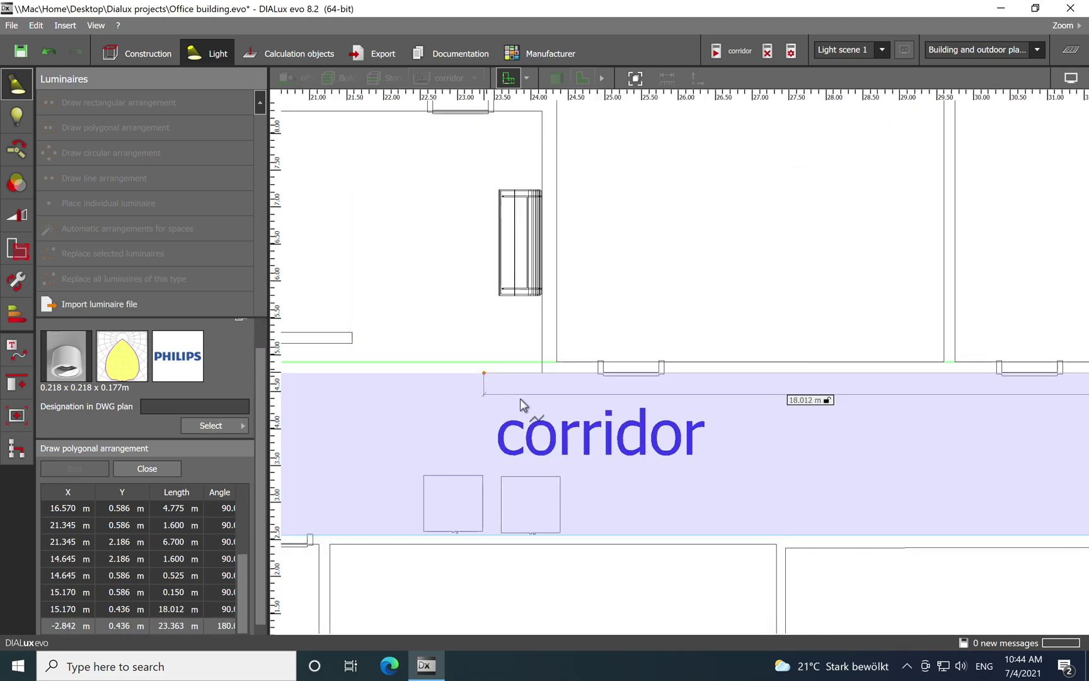
{"action": "left_click", "coordinate": [548, 374]}
Trace the corridor's upper recess in the arrangement outline with 3.550 m, 3.925 m, 3.000 m, 1.350 m and 0.150 m edges.
{"action": "scroll", "coordinate": [548, 374], "scroll_direction": "down", "scroll_amount": 2}
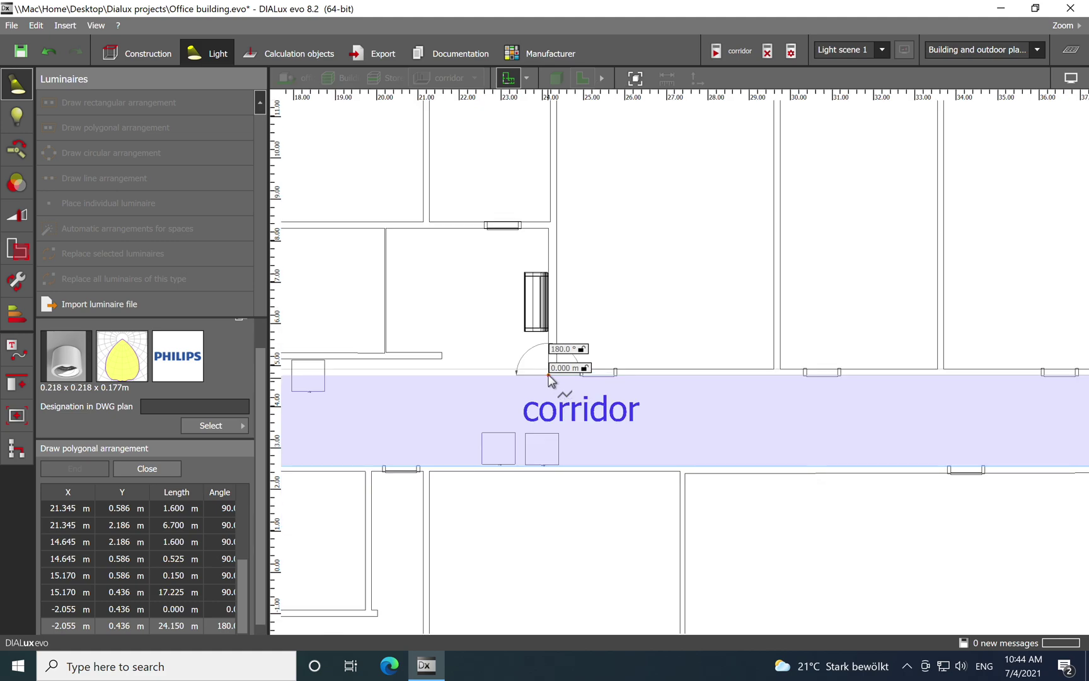
{"action": "left_click", "coordinate": [548, 228]}
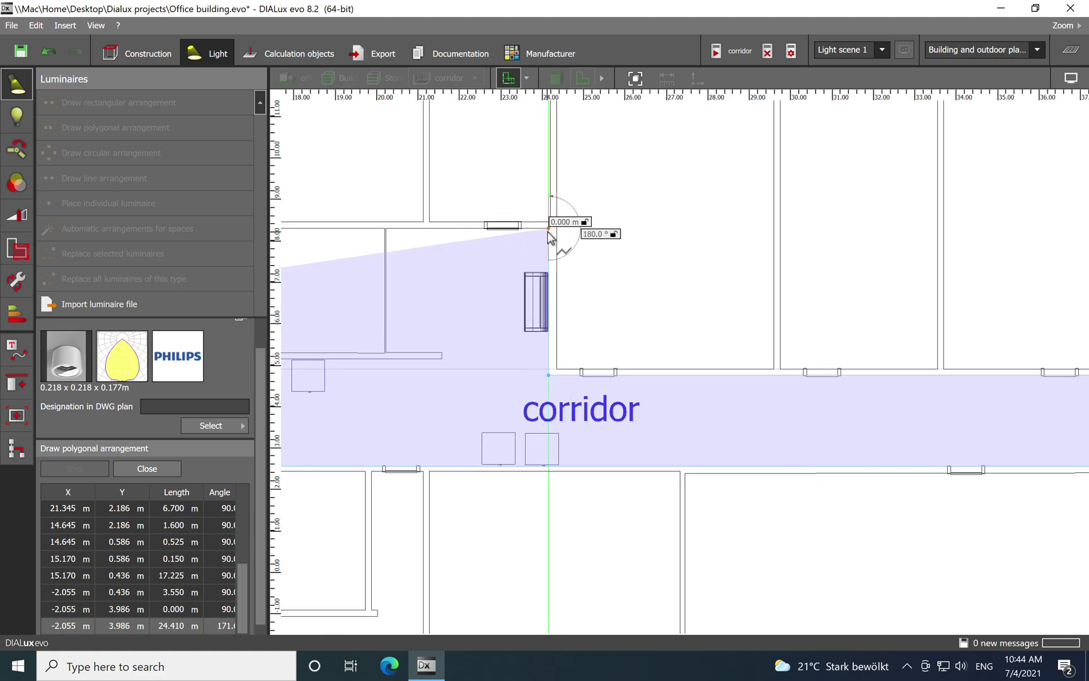
{"action": "left_click", "coordinate": [386, 228]}
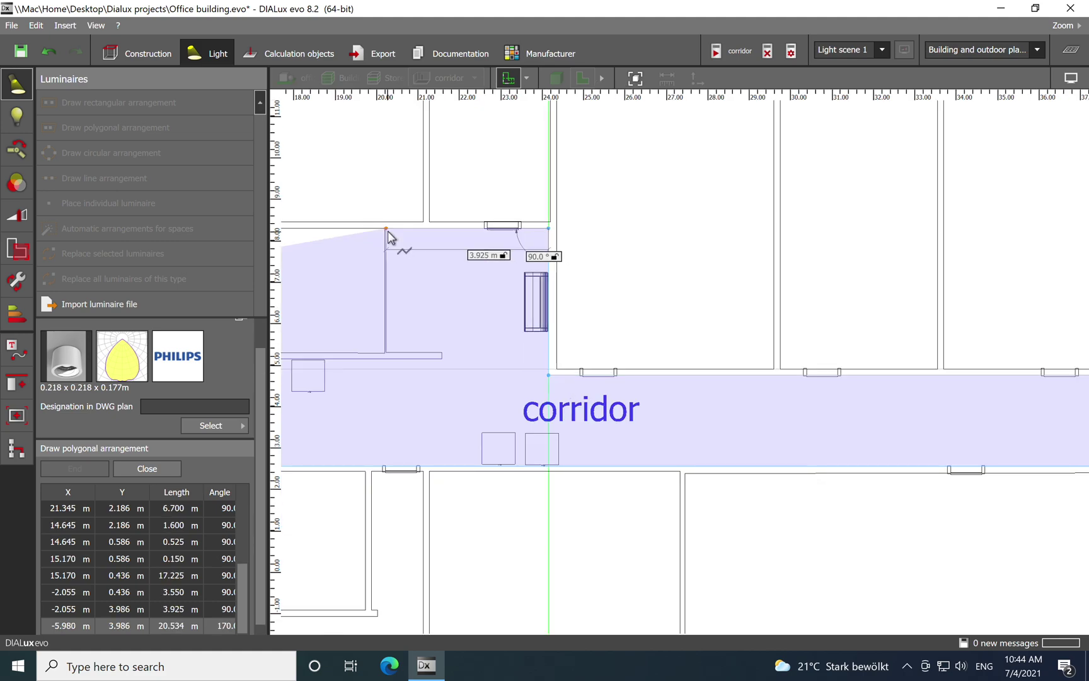
{"action": "left_click", "coordinate": [385, 352]}
{"action": "left_click", "coordinate": [442, 352]}
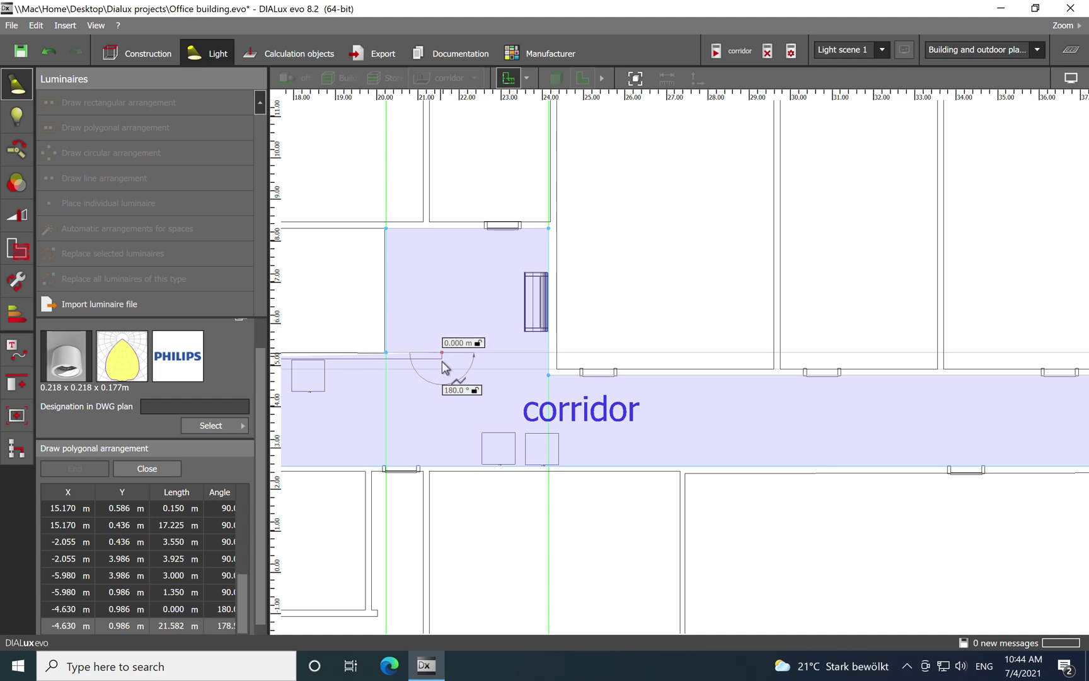
{"action": "left_click", "coordinate": [442, 359]}
Add the 6.800 m and 0.400 m edges along the corridor's upper wall and close the polygonal luminaire arrangement.
{"action": "middle_click_drag", "start_coordinate": [378, 406], "coordinate": [673, 396]}
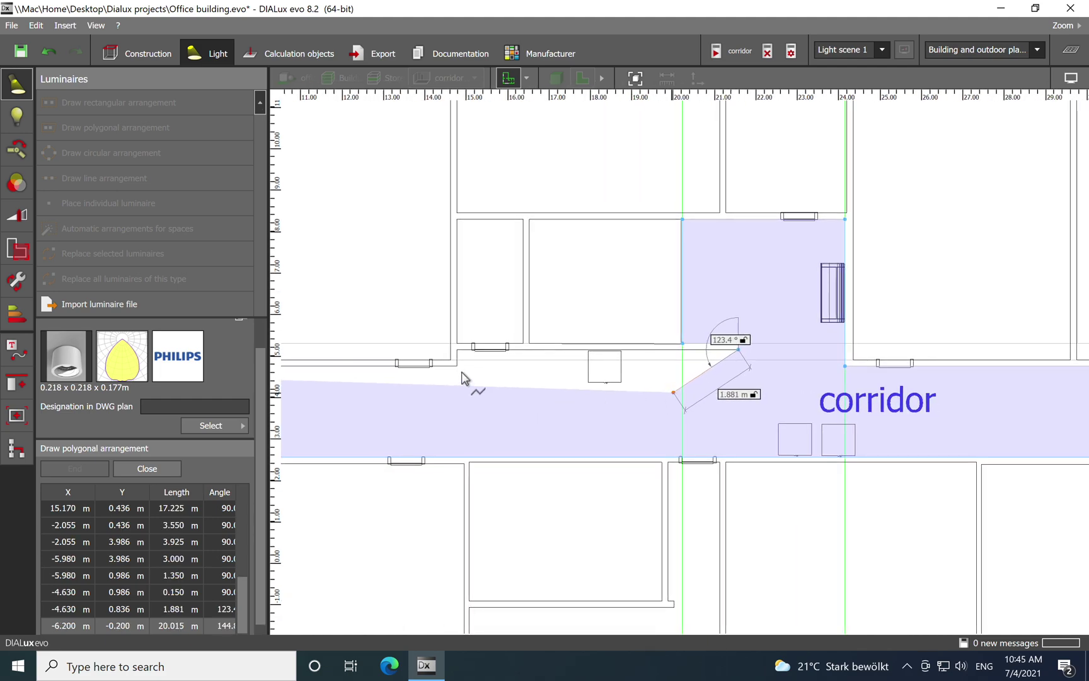
{"action": "scroll", "coordinate": [466, 375], "scroll_direction": "up", "scroll_amount": 4}
{"action": "left_click", "coordinate": [447, 303]}
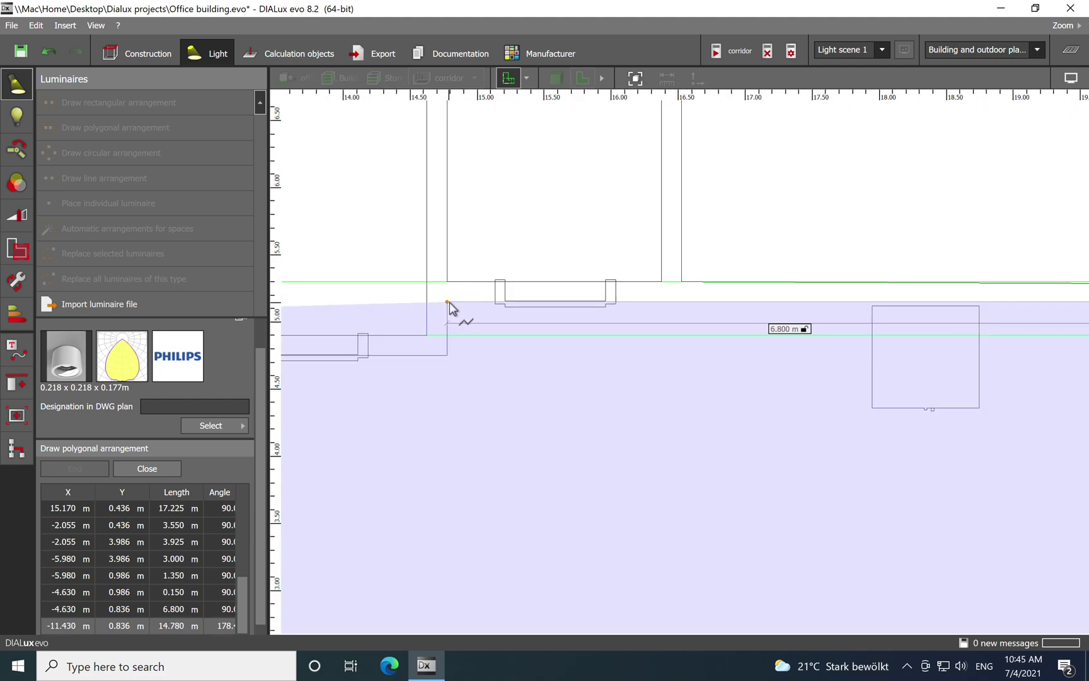
{"action": "left_click", "coordinate": [447, 356]}
{"action": "scroll", "coordinate": [557, 365], "scroll_direction": "down", "scroll_amount": 6}
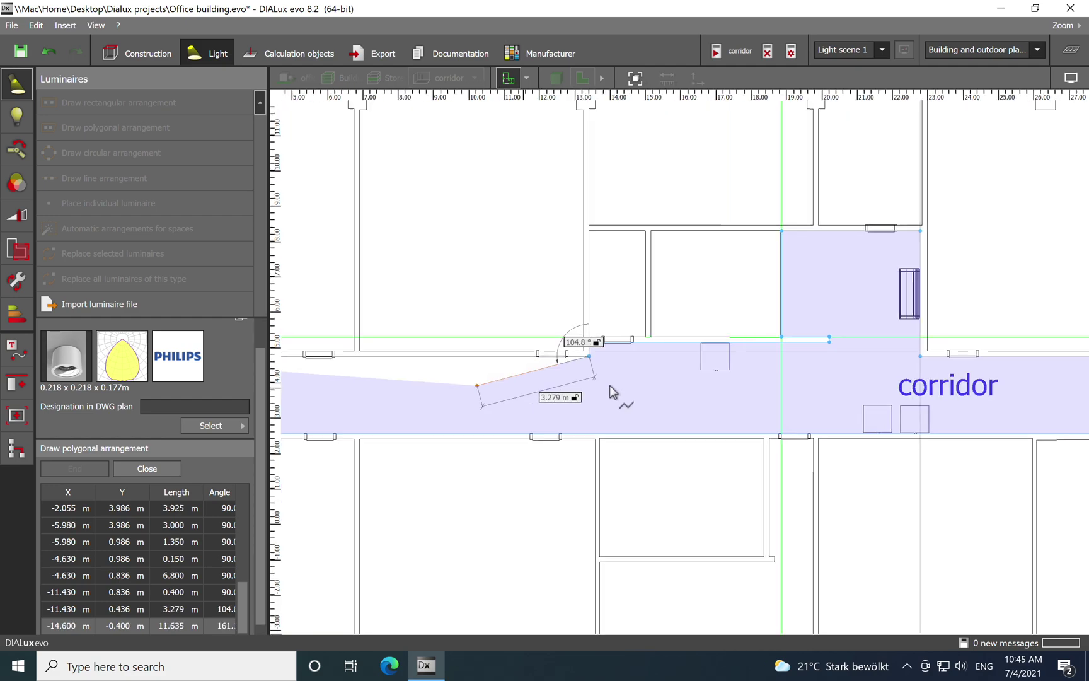
{"action": "left_click", "coordinate": [160, 469]}
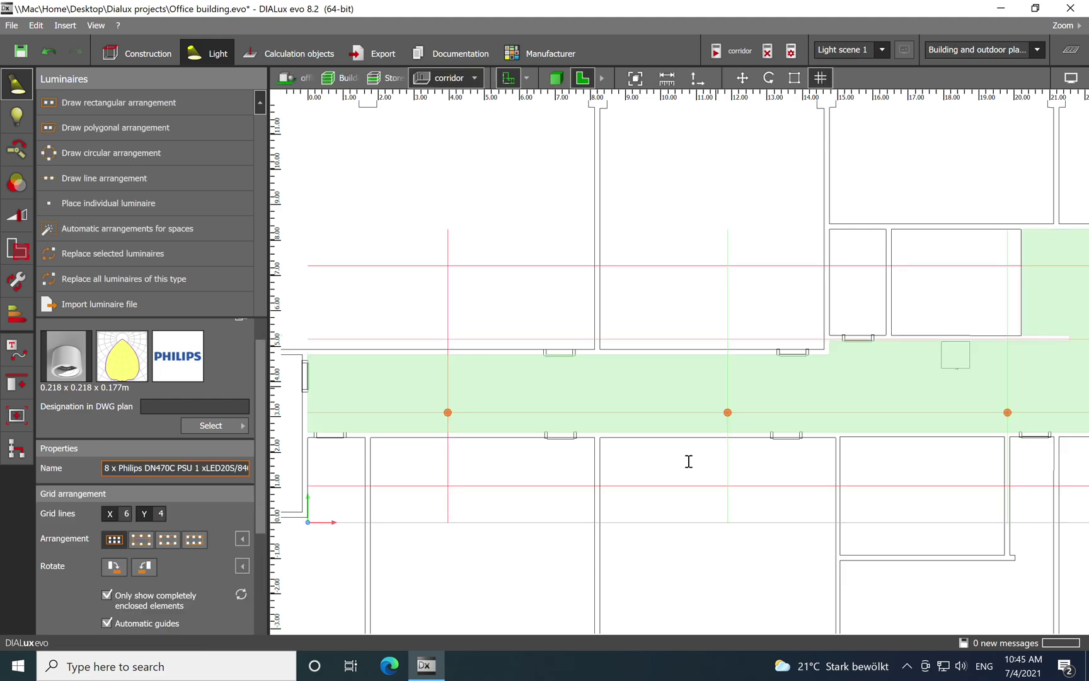
Review the Fast calculation options and calculate the lighting for the corridor only.
{"action": "scroll", "coordinate": [558, 265], "scroll_direction": "down", "scroll_amount": 5}
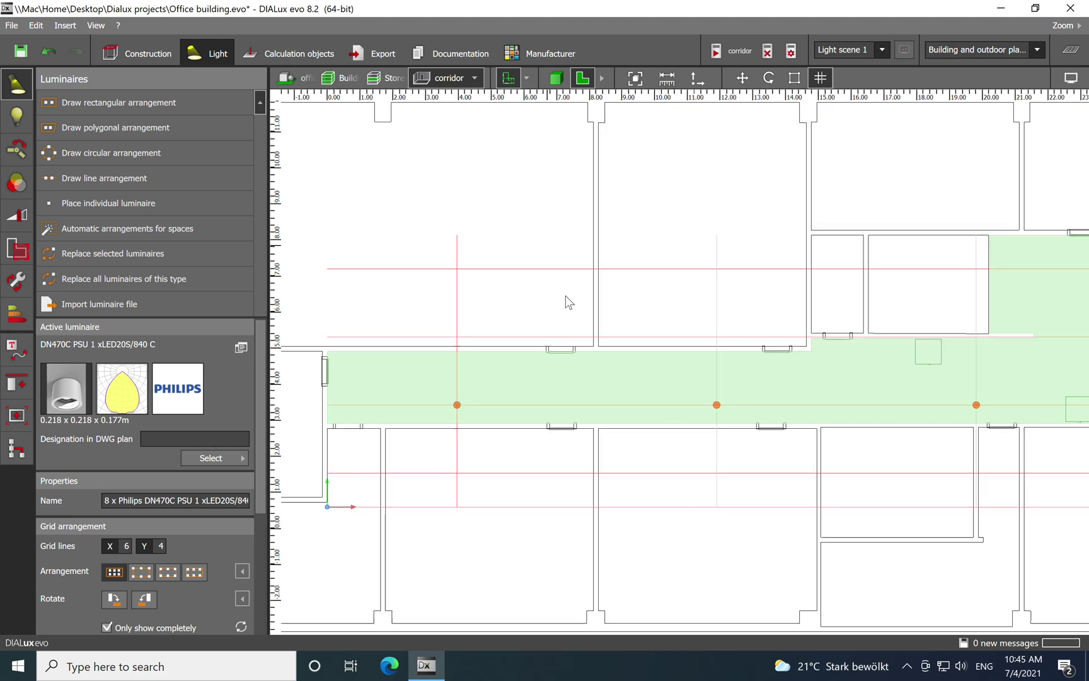
{"action": "mouse_move", "coordinate": [873, 378]}
{"action": "middle_mouse_down"}
{"action": "mouse_move", "coordinate": [591, 372]}
{"action": "mouse_move", "coordinate": [687, 376]}
{"action": "middle_mouse_up"}
{"action": "middle_click_drag", "start_coordinate": [781, 381], "coordinate": [662, 384]}
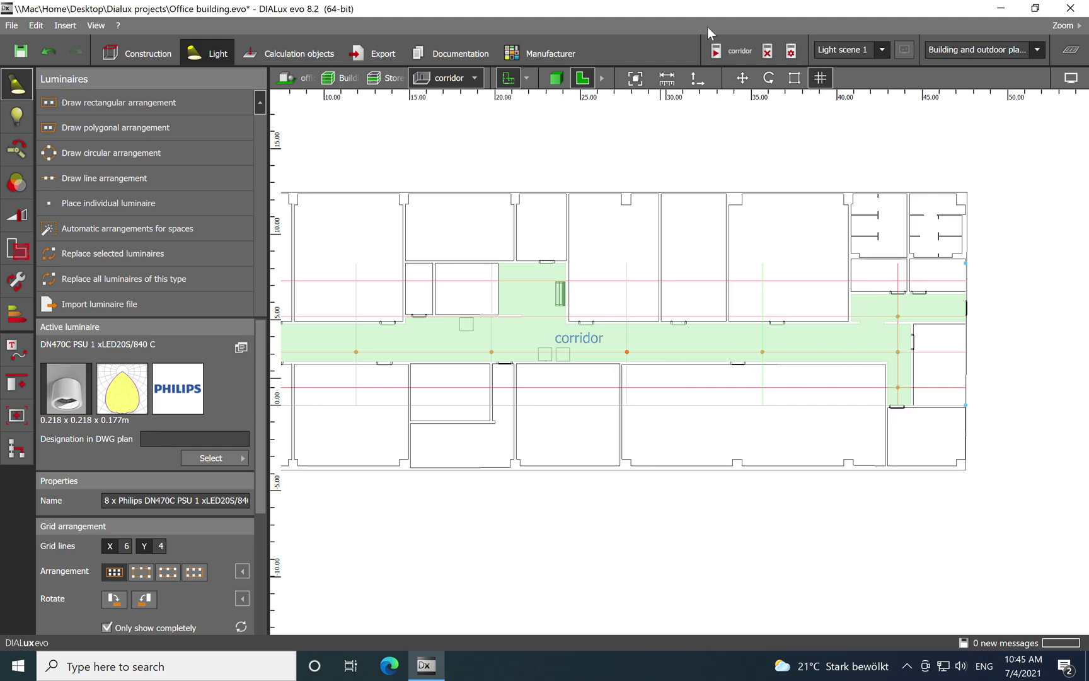
{"action": "left_click", "coordinate": [795, 53]}
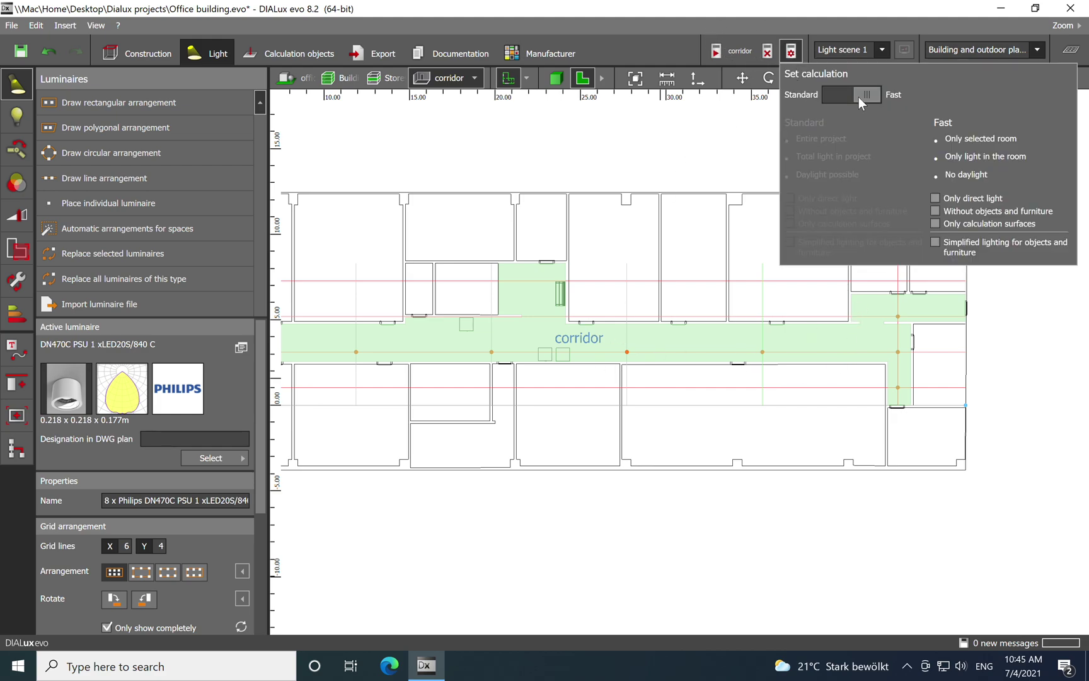
{"action": "left_click", "coordinate": [795, 54]}
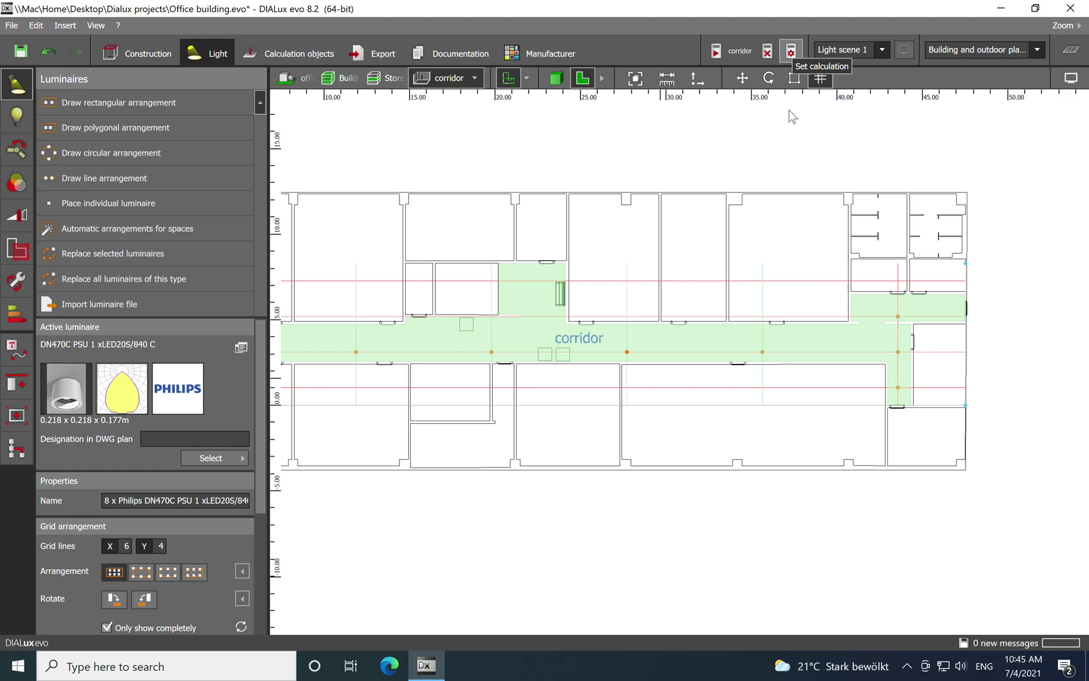
{"action": "left_click", "coordinate": [736, 56]}
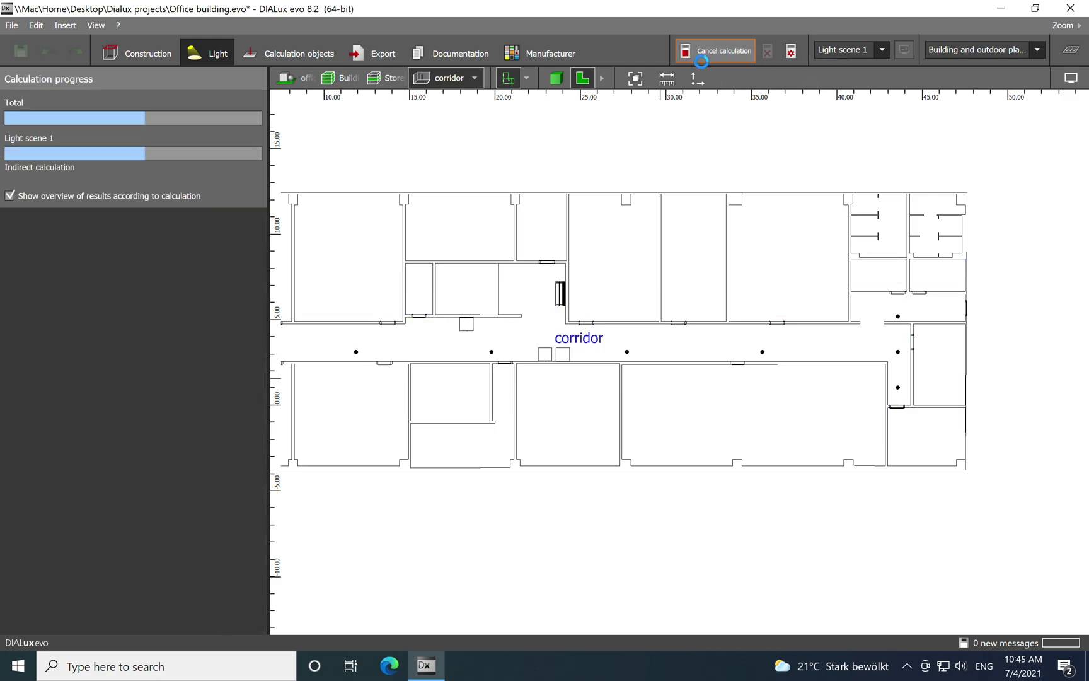
Examine the corridor's calculated workplane results in 3D and in the floor plan, and hide the results overview.
{"action": "left_click", "coordinate": [558, 78]}
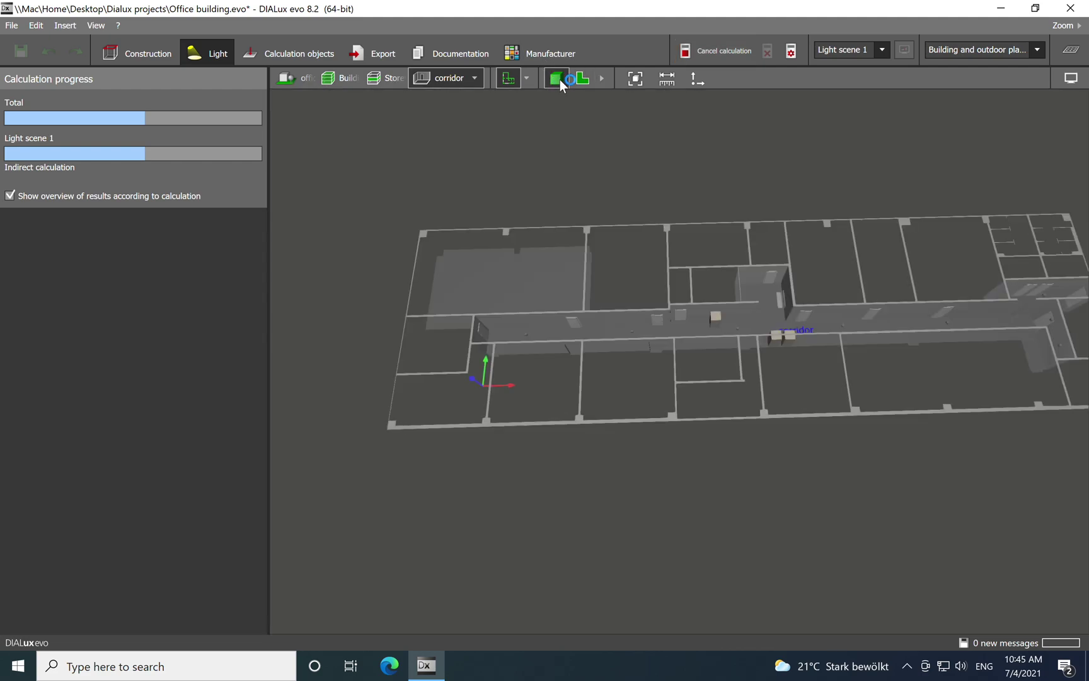
{"action": "scroll", "coordinate": [759, 365], "scroll_direction": "up", "scroll_amount": 2}
{"action": "right_click_drag", "start_coordinate": [572, 389], "coordinate": [686, 406]}
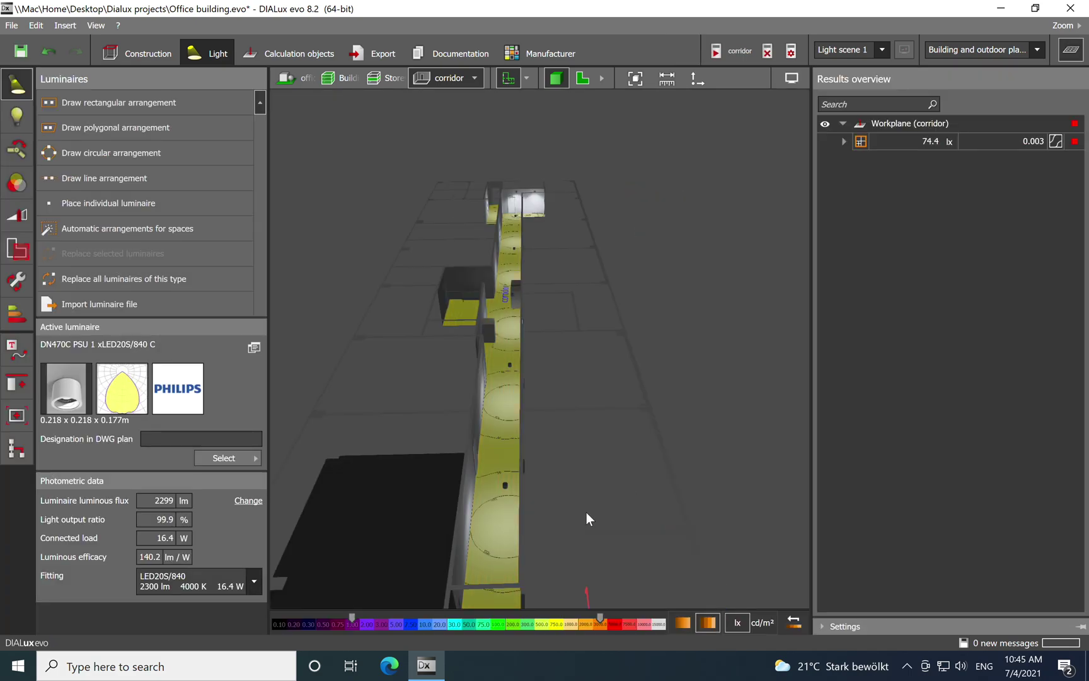
{"action": "right_click_drag", "start_coordinate": [582, 440], "coordinate": [586, 386]}
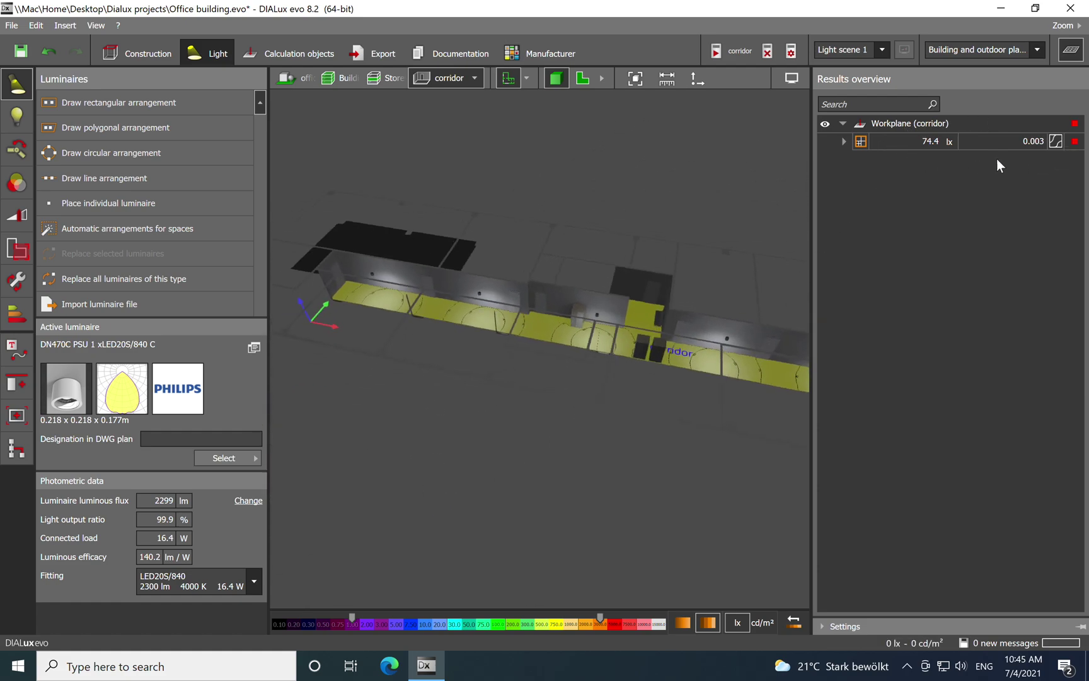
{"action": "right_click_drag", "start_coordinate": [607, 369], "coordinate": [633, 398]}
{"action": "right_click_drag", "start_coordinate": [584, 352], "coordinate": [556, 357]}
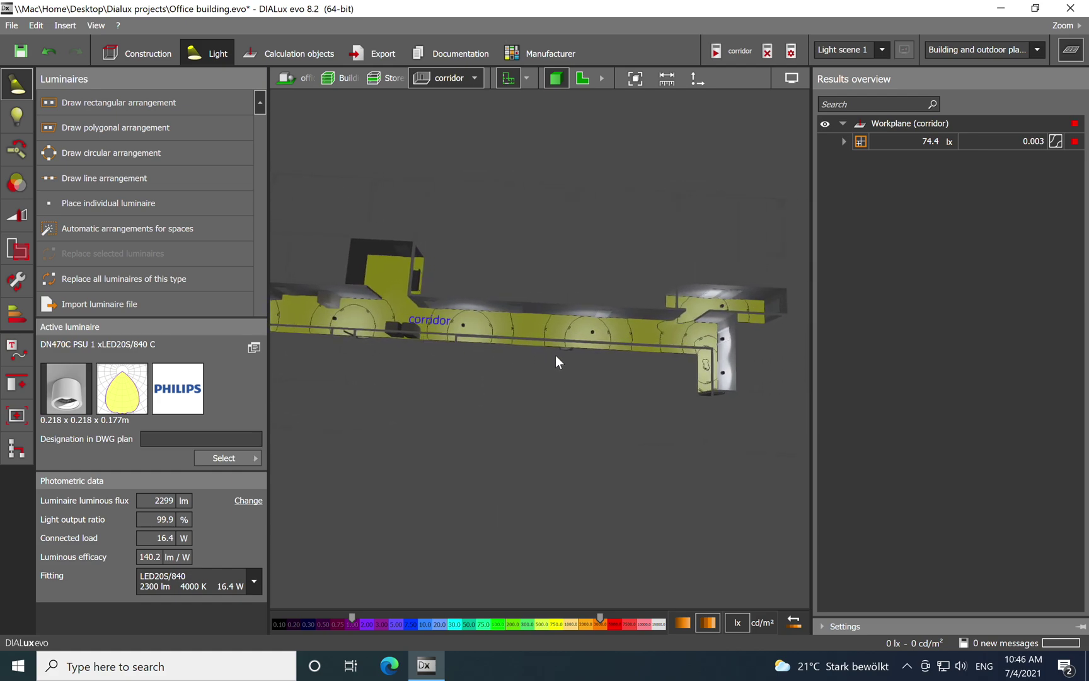
{"action": "middle_click_drag", "start_coordinate": [556, 355], "coordinate": [611, 363]}
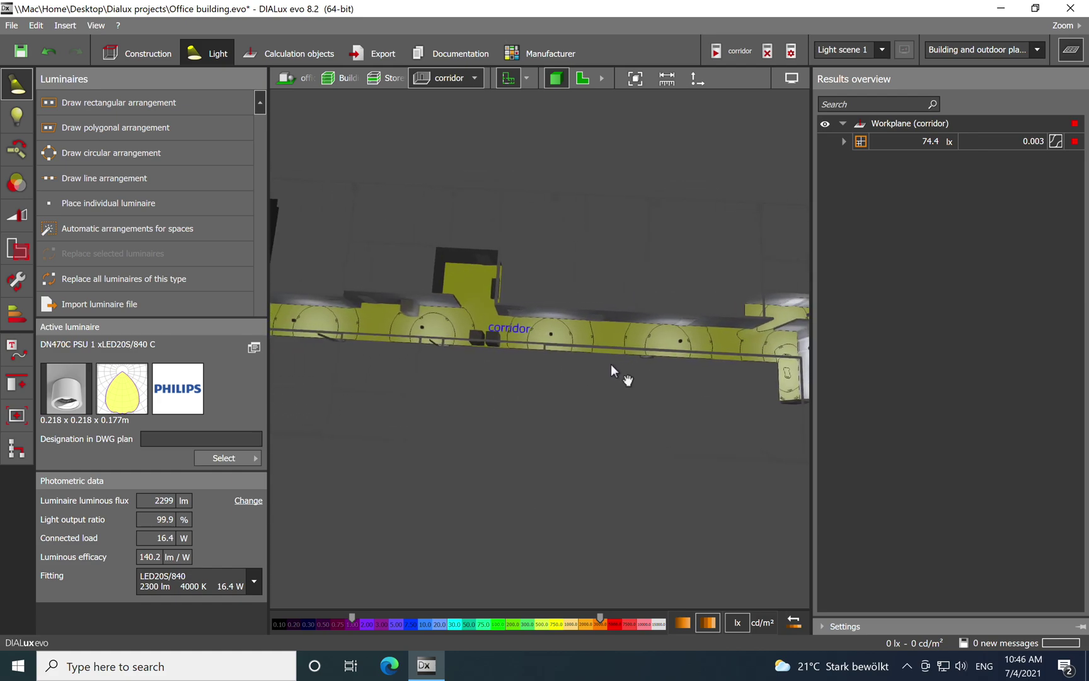
{"action": "left_click", "coordinate": [583, 78]}
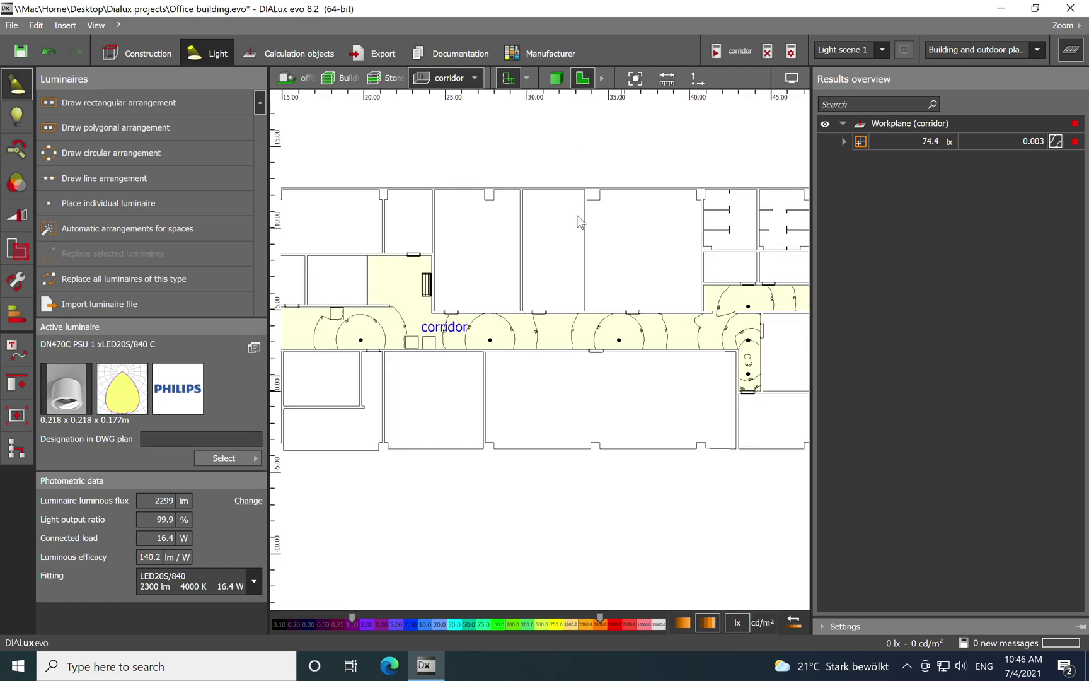
{"action": "middle_click_drag", "start_coordinate": [495, 339], "coordinate": [584, 319]}
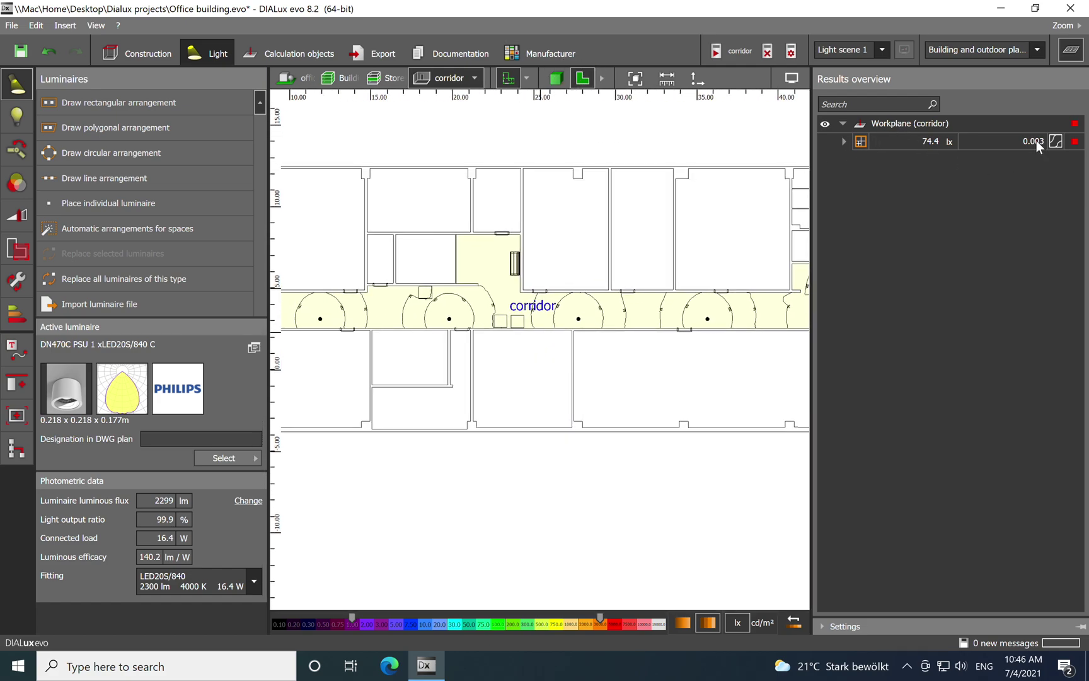
{"action": "left_click", "coordinate": [1071, 49]}
Move the whole luminaire arrangement slightly toward the corridor's upper wall so its main row runs along the middle of the corridor.
{"action": "middle_click_drag", "start_coordinate": [577, 343], "coordinate": [815, 318]}
{"action": "scroll", "coordinate": [616, 326], "scroll_direction": "up", "scroll_amount": 10}
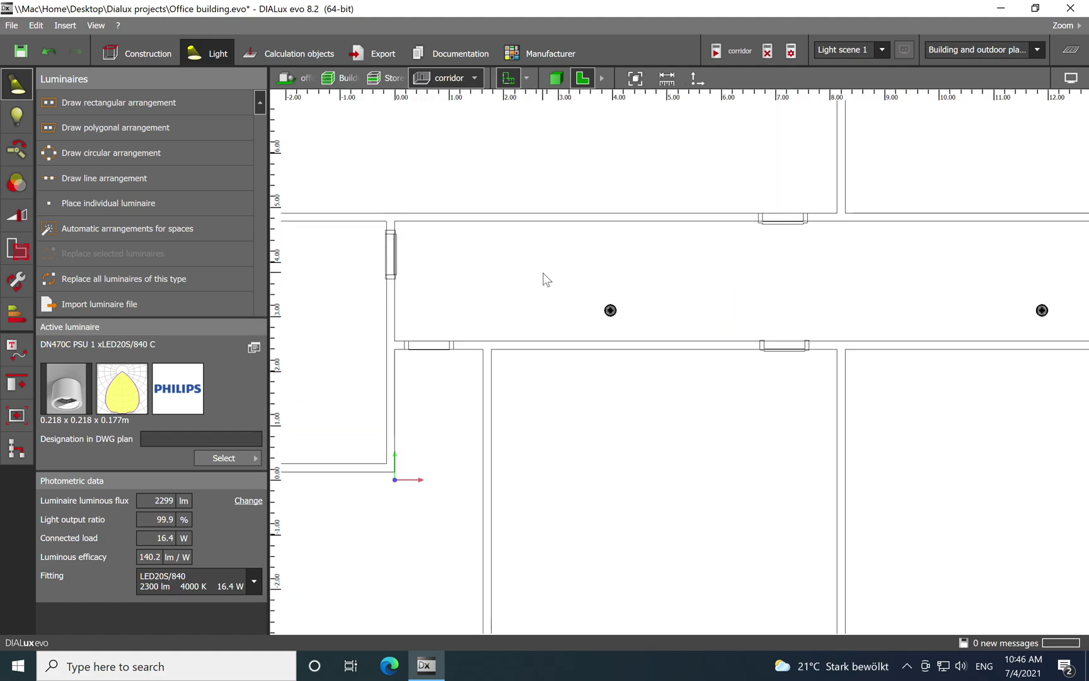
{"action": "left_click", "coordinate": [609, 317]}
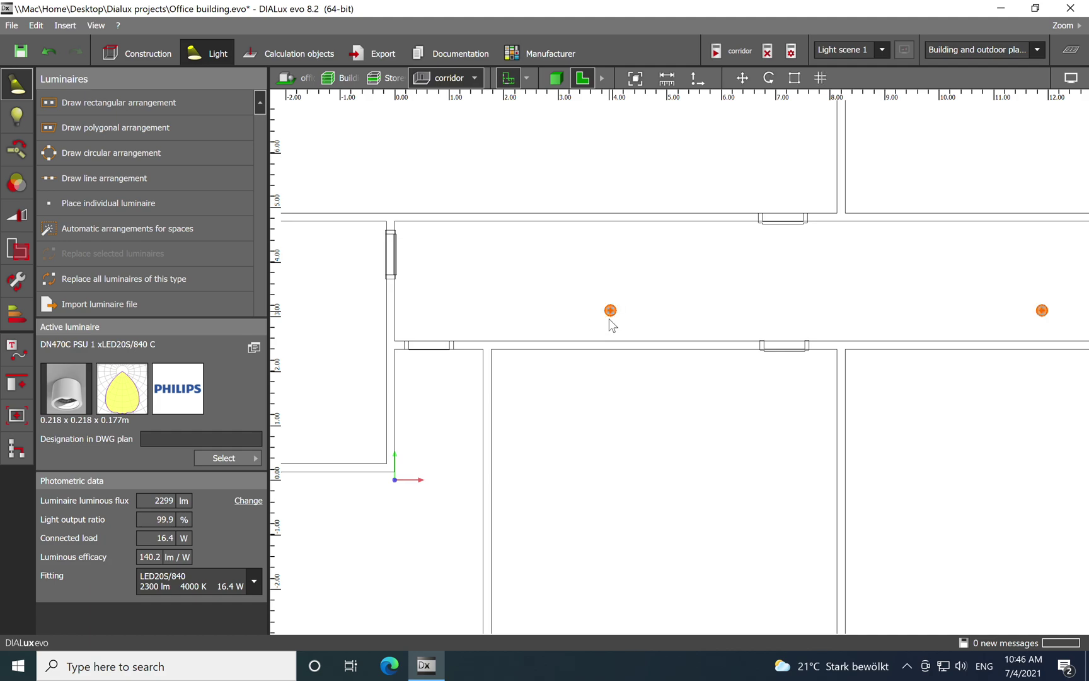
{"action": "scroll", "coordinate": [507, 290], "scroll_direction": "down", "scroll_amount": 10}
{"action": "right_click_drag", "start_coordinate": [488, 341], "coordinate": [345, 340]}
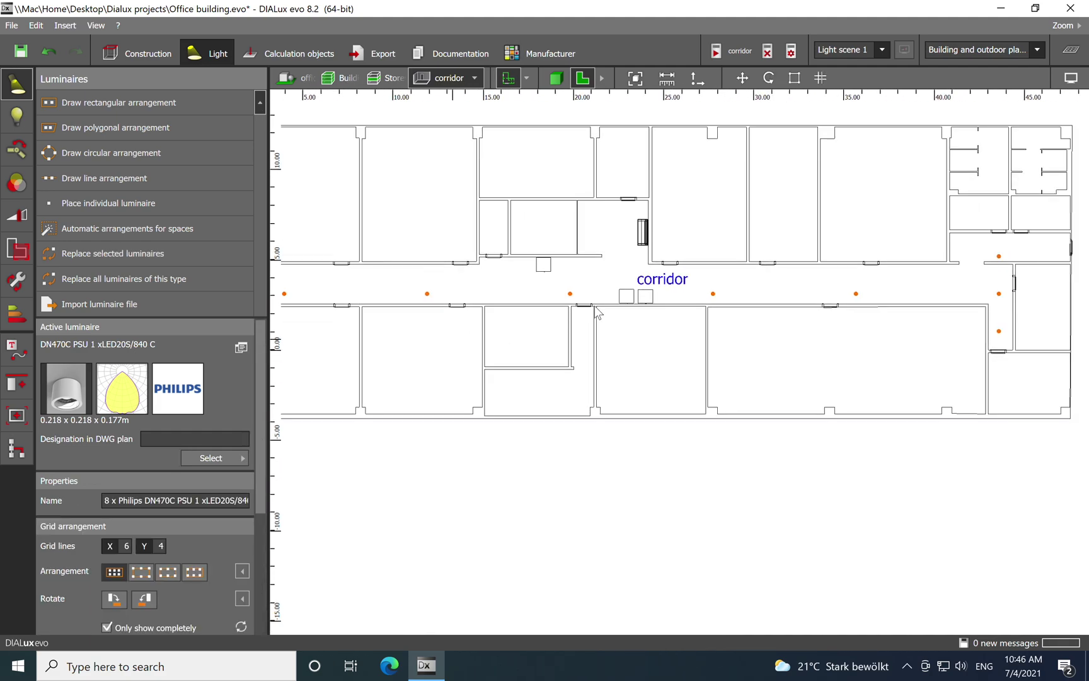
{"action": "scroll", "coordinate": [562, 292], "scroll_direction": "up", "scroll_amount": 8}
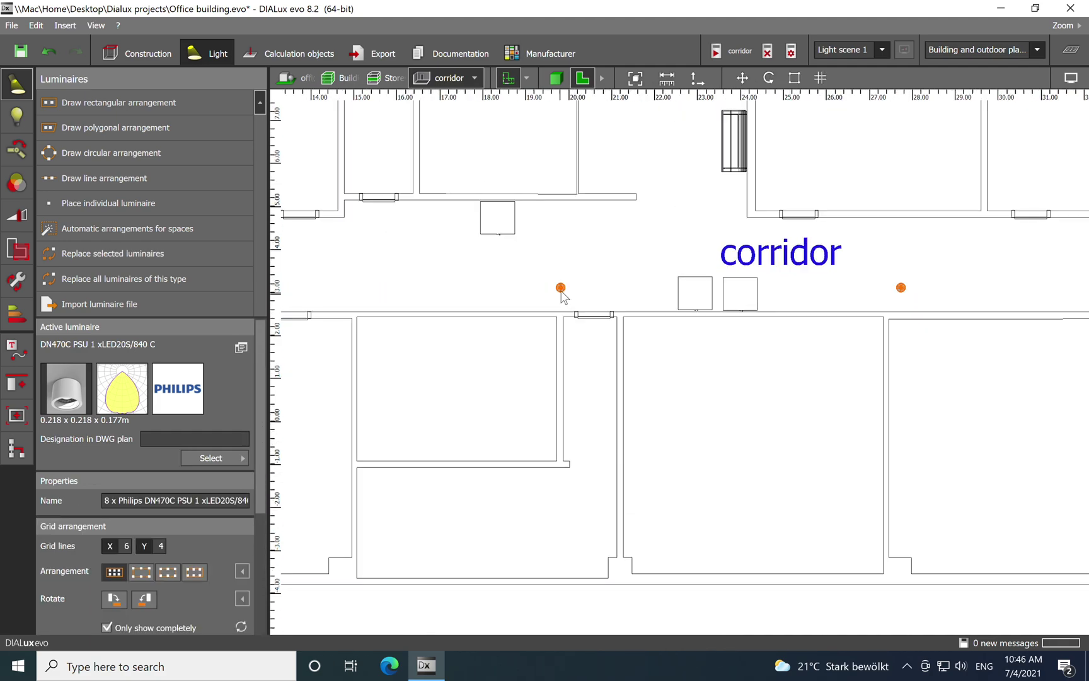
{"action": "right_click", "coordinate": [561, 290]}
{"action": "left_click", "coordinate": [574, 301]}
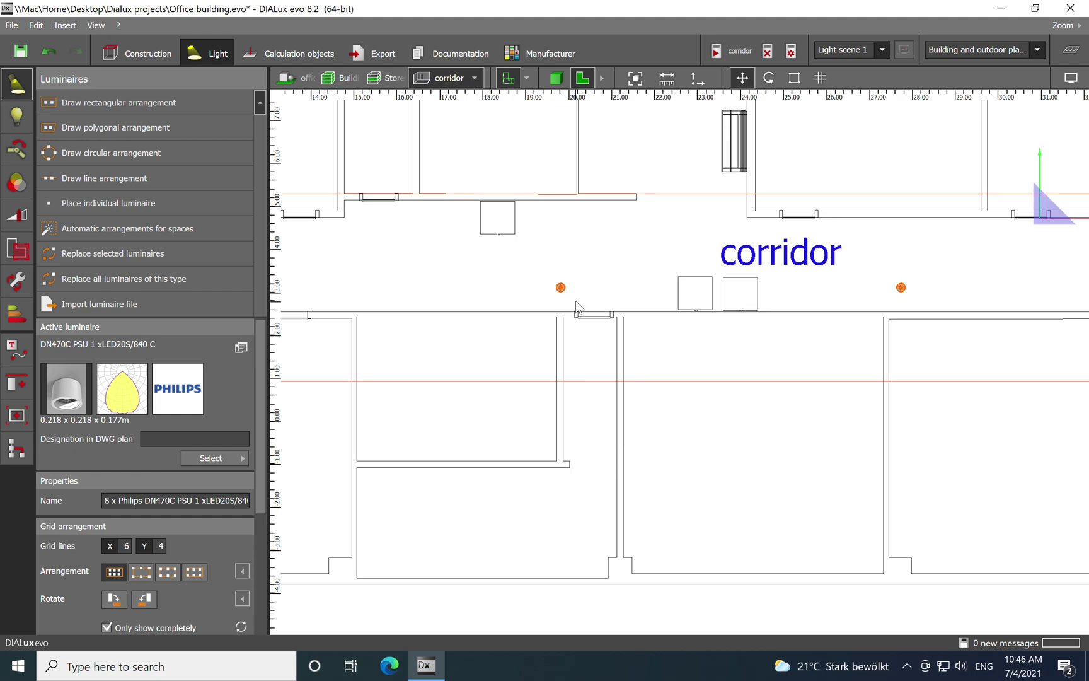
{"action": "scroll", "coordinate": [580, 303], "scroll_direction": "down", "scroll_amount": 5}
{"action": "right_click_drag", "start_coordinate": [593, 312], "coordinate": [503, 302]}
{"action": "scroll", "coordinate": [570, 236], "scroll_direction": "up", "scroll_amount": 4}
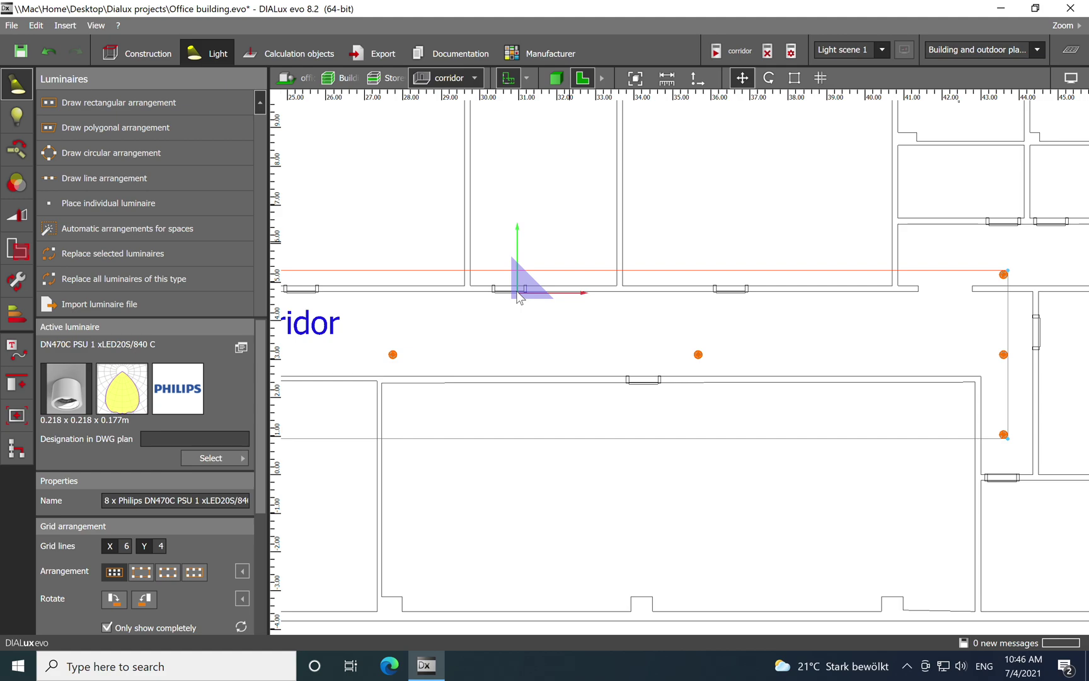
{"action": "left_click_drag", "start_coordinate": [525, 294], "coordinate": [521, 279]}
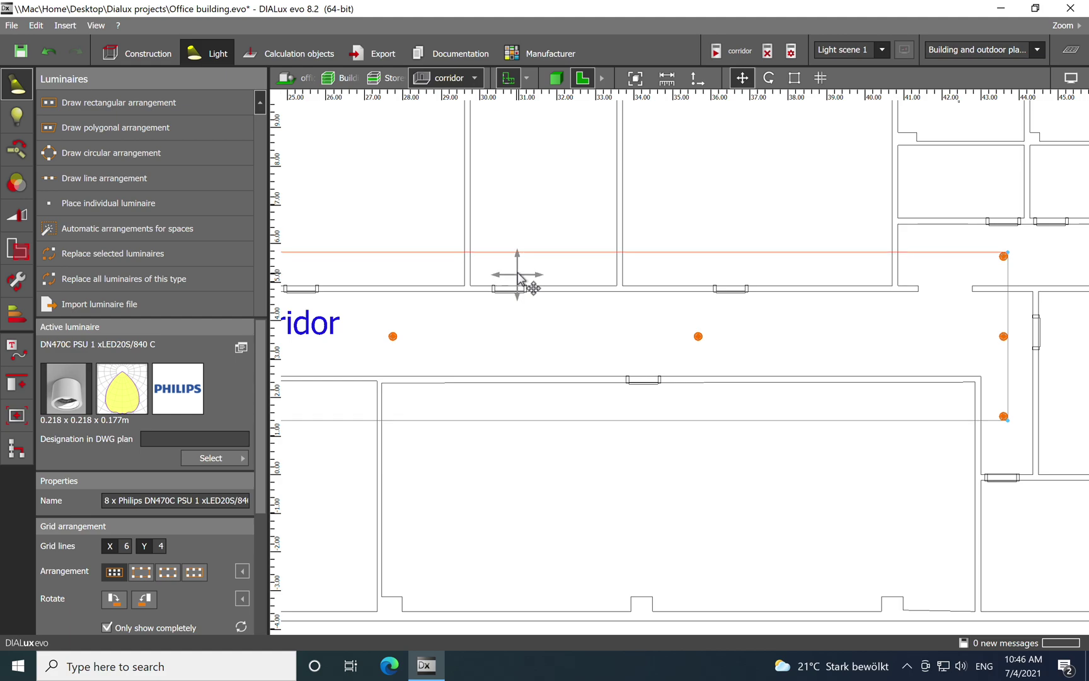
{"action": "left_click", "coordinate": [549, 180]}
Select the corridor's luminaire arrangement and set its X grid lines to 8.
{"action": "scroll", "coordinate": [649, 231], "scroll_direction": "down", "scroll_amount": 1}
{"action": "scroll", "coordinate": [411, 355], "scroll_direction": "down", "scroll_amount": 6}
{"action": "scroll", "coordinate": [535, 293], "scroll_direction": "up", "scroll_amount": 9}
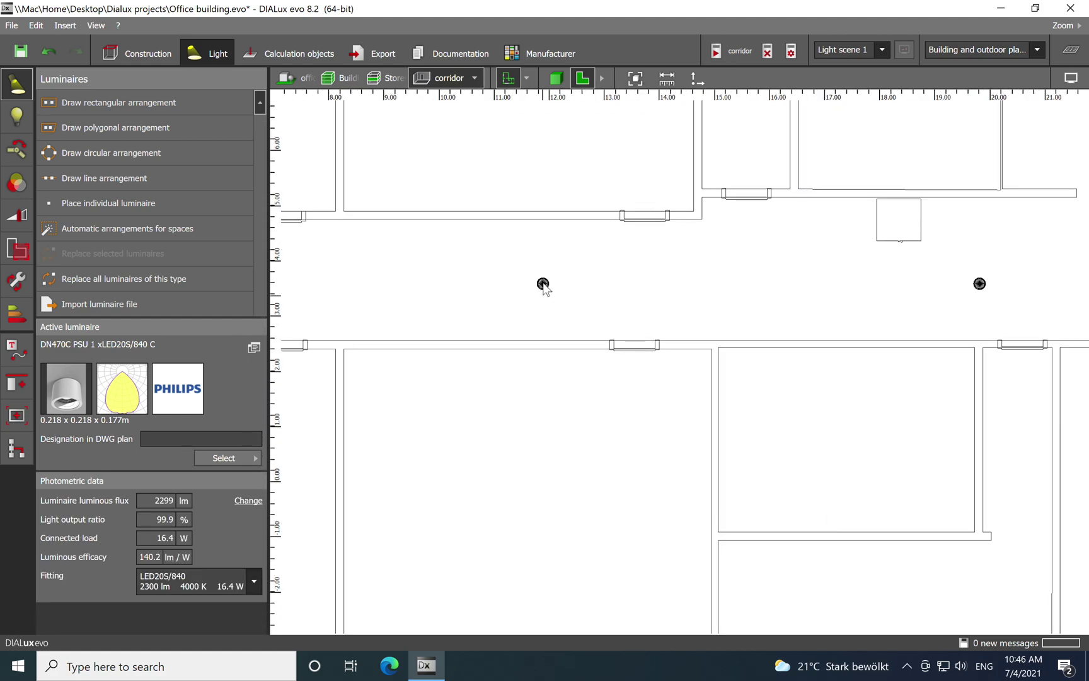
{"action": "key", "text": "ctrl+a"}
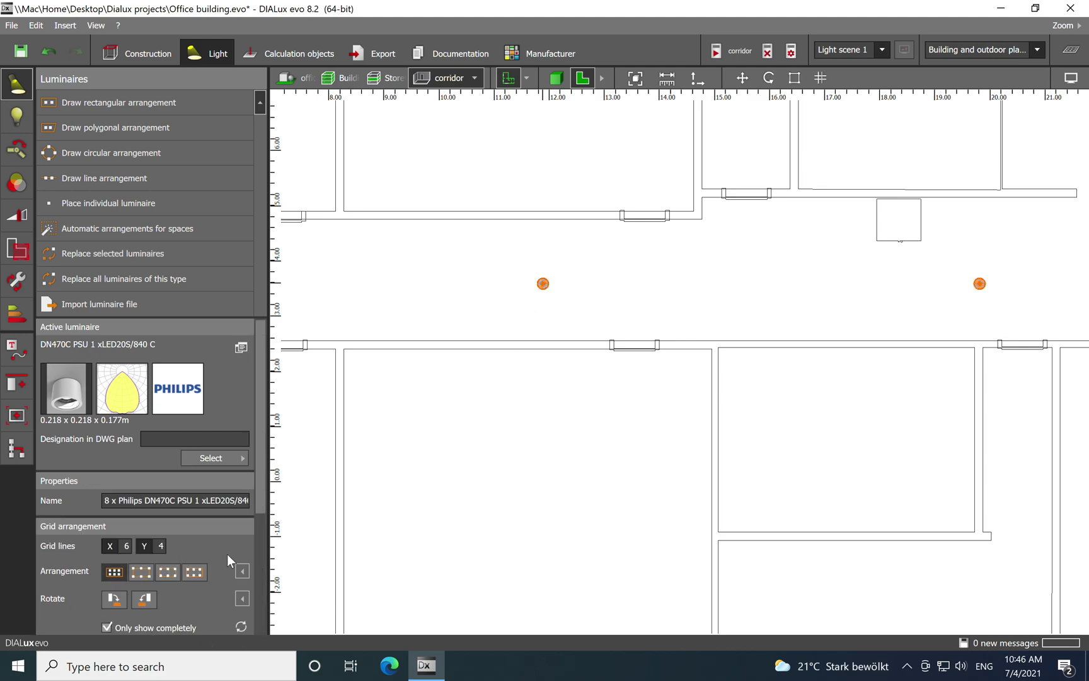
{"action": "left_click", "coordinate": [128, 546]}
{"action": "type", "text": "8"}
{"action": "scroll", "coordinate": [522, 328], "scroll_direction": "down", "scroll_amount": 3}
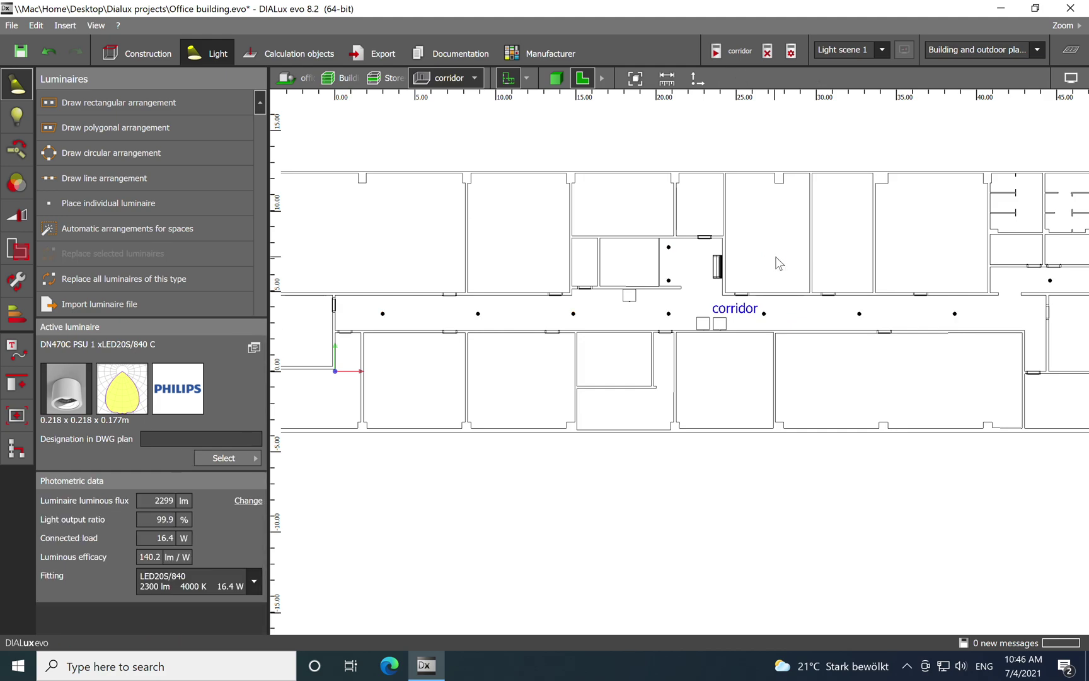
{"action": "scroll", "coordinate": [776, 256], "scroll_direction": "down", "scroll_amount": 2}
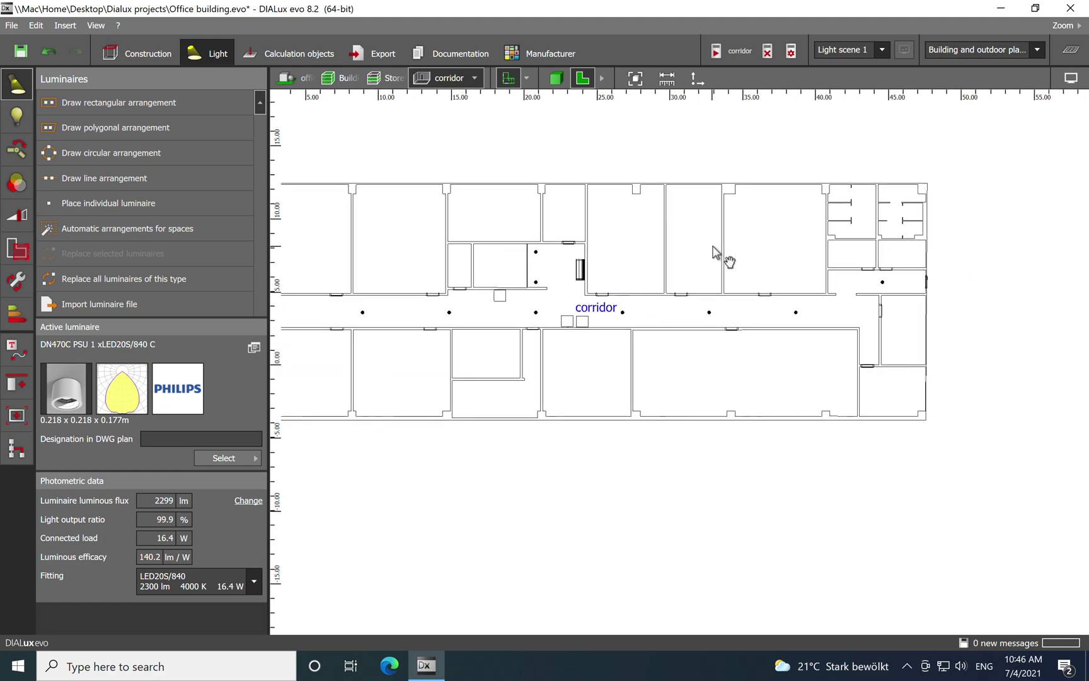
Move the two luminaires in the corridor's upper recess together from beside its side wall to the middle of the recess.
{"action": "scroll", "coordinate": [542, 272], "scroll_direction": "up", "scroll_amount": 5}
{"action": "left_click_drag", "start_coordinate": [507, 149], "coordinate": [565, 345]}
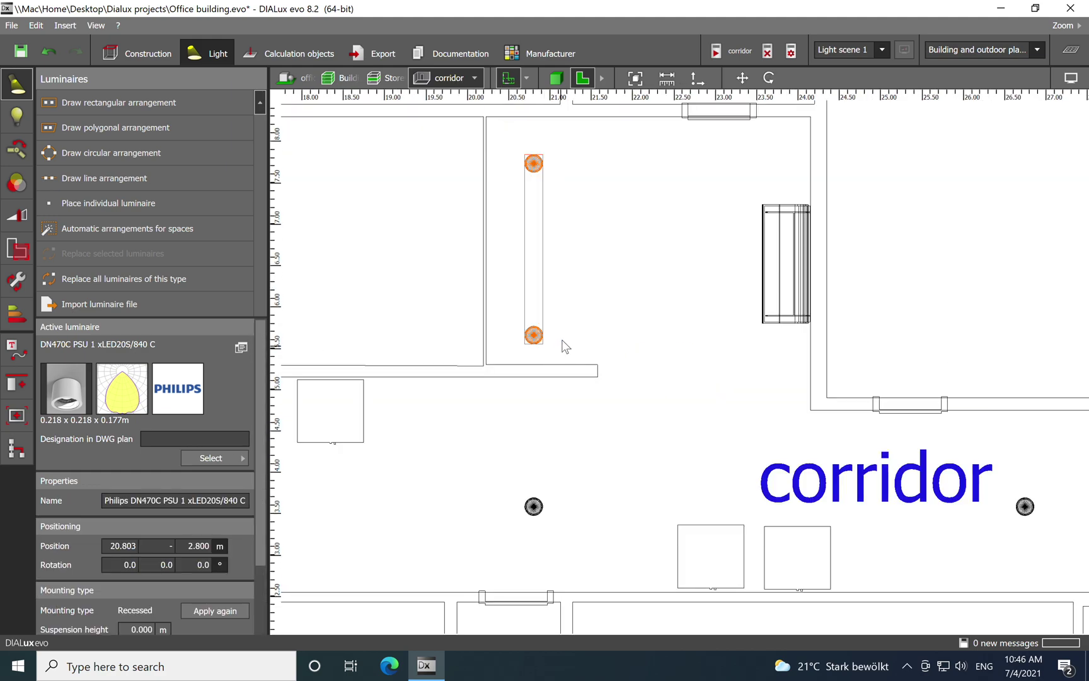
{"action": "right_click", "coordinate": [534, 165]}
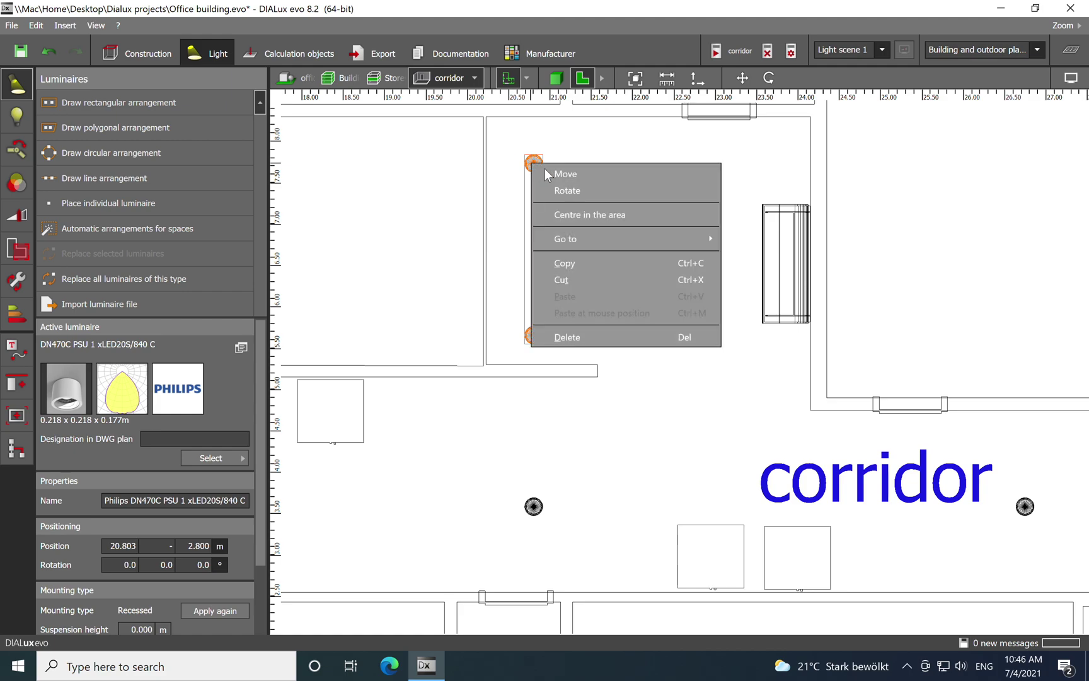
{"action": "left_click", "coordinate": [579, 176]}
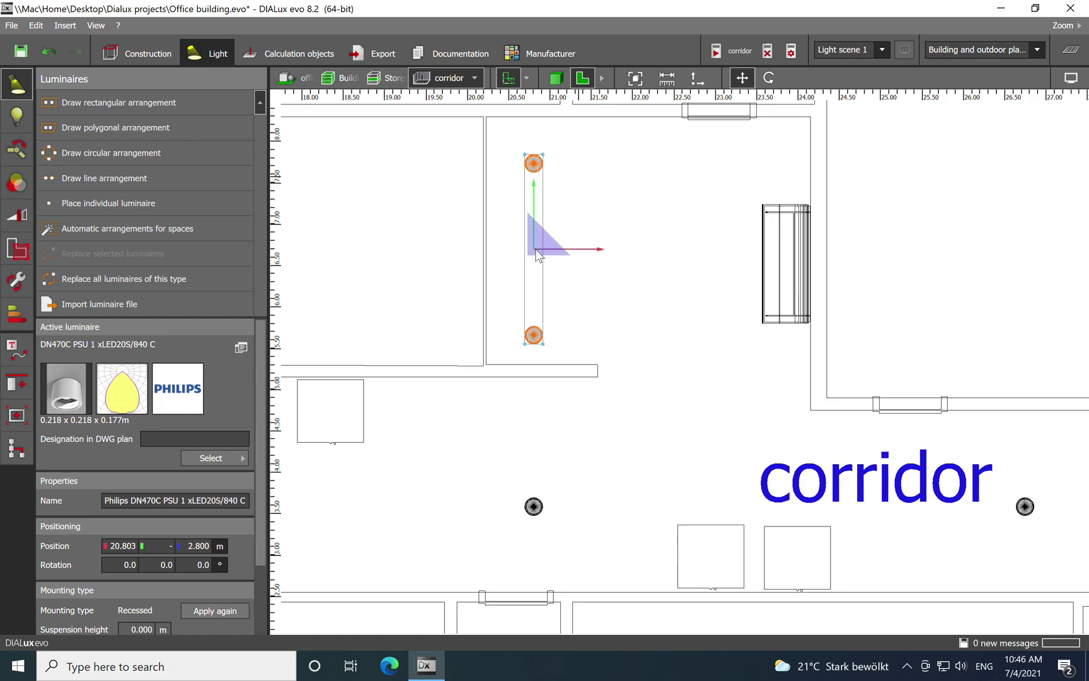
{"action": "left_click_drag", "start_coordinate": [565, 244], "coordinate": [652, 243]}
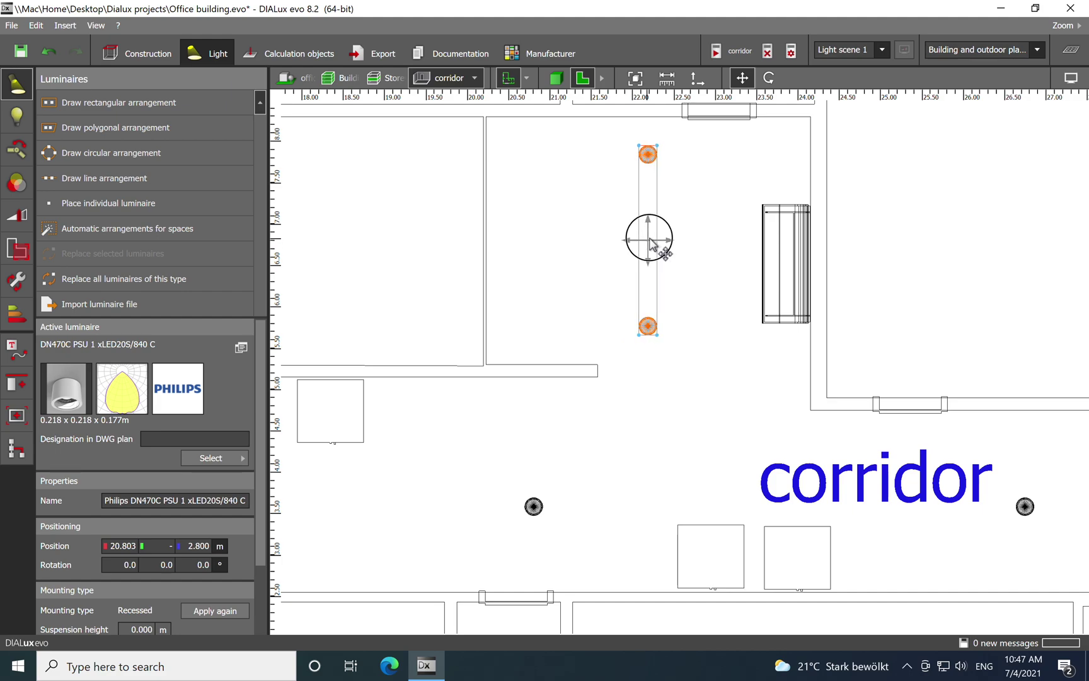
Deselect the two recess luminaires and locate the single luminaire in the recess at the corridor's far right end.
{"action": "left_click", "coordinate": [562, 236]}
{"action": "scroll", "coordinate": [561, 235], "scroll_direction": "down", "scroll_amount": 2}
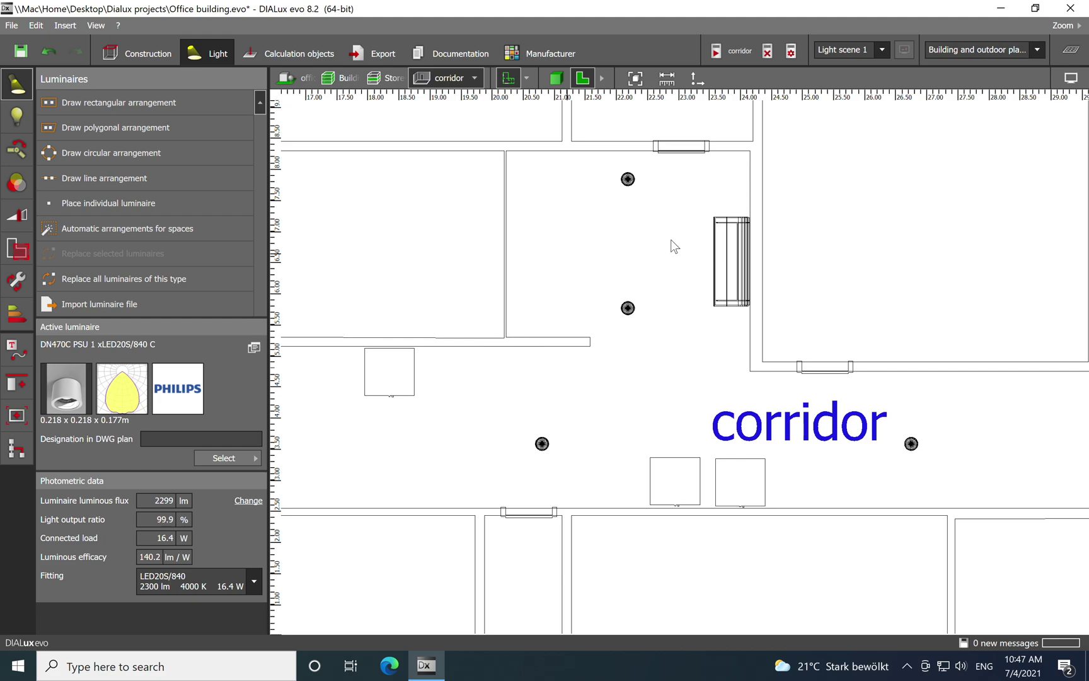
{"action": "scroll", "coordinate": [671, 243], "scroll_direction": "down", "scroll_amount": 3}
{"action": "right_click_drag", "start_coordinate": [829, 318], "coordinate": [552, 316]}
{"action": "scroll", "coordinate": [649, 315], "scroll_direction": "up", "scroll_amount": 2}
{"action": "scroll", "coordinate": [743, 256], "scroll_direction": "up", "scroll_amount": 5}
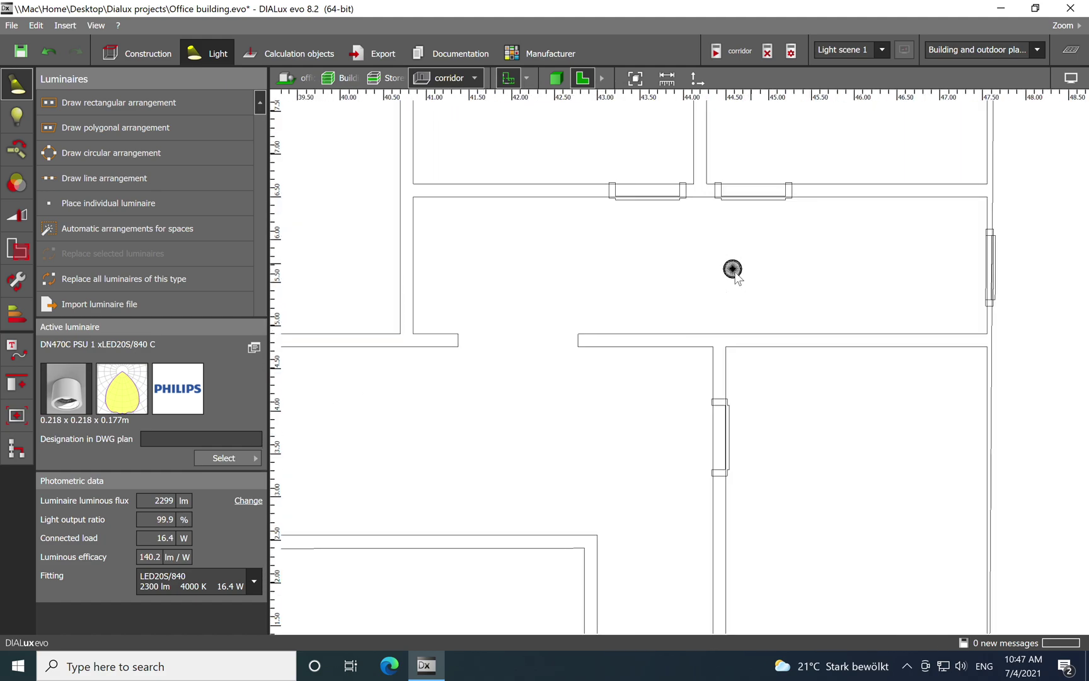
{"action": "left_click", "coordinate": [733, 270]}
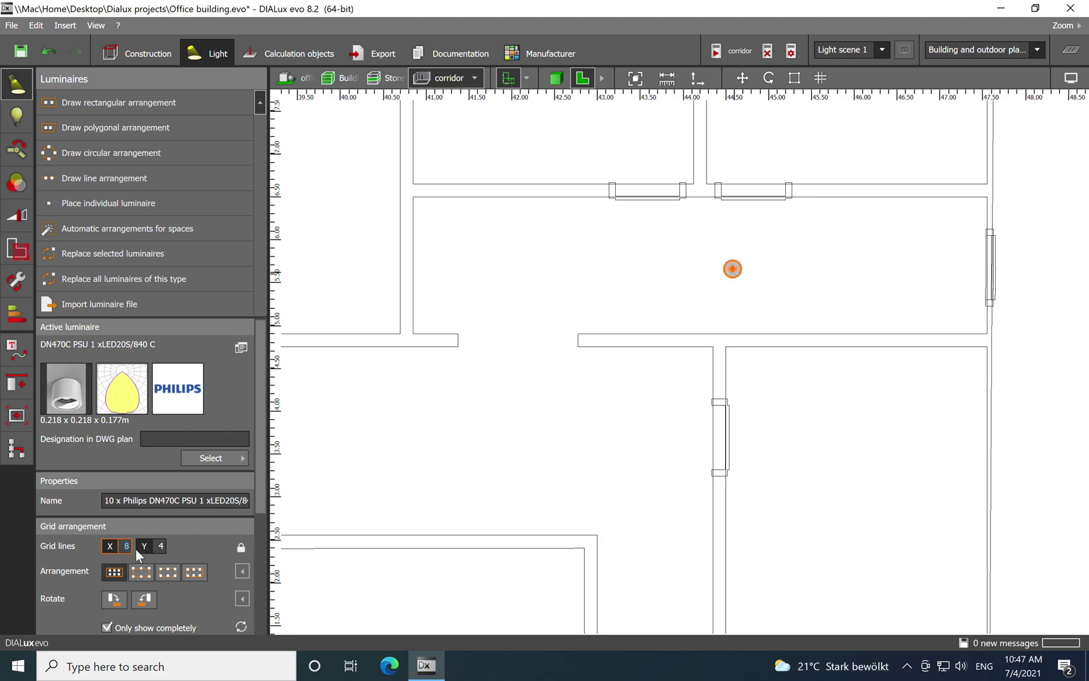
{"action": "left_click", "coordinate": [732, 271]}
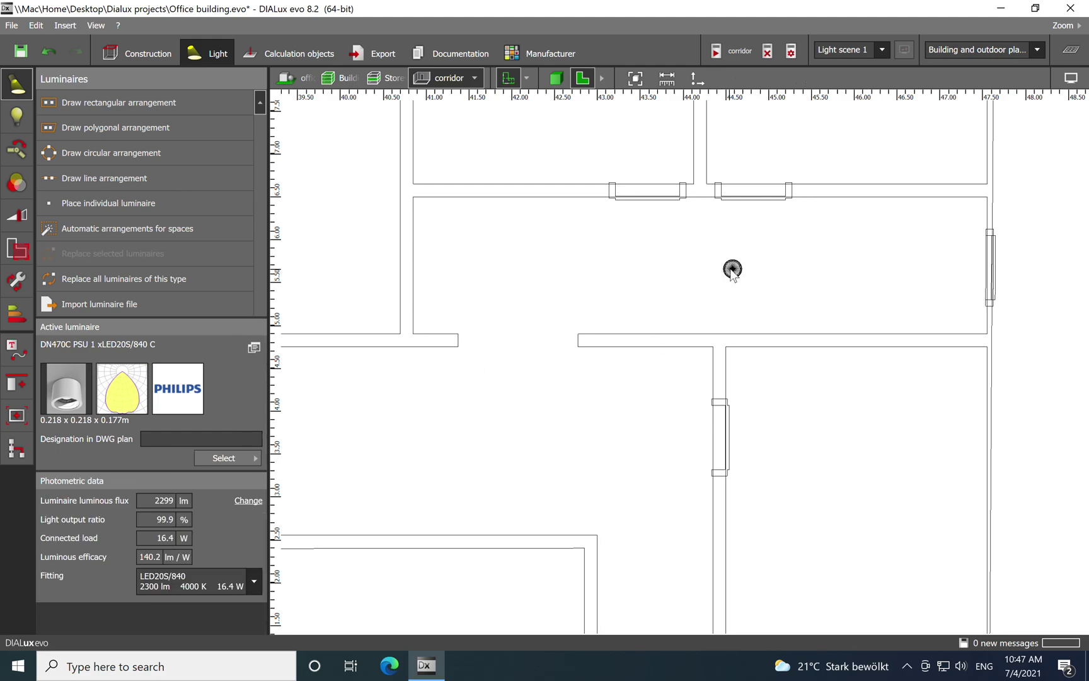
{"action": "right_click", "coordinate": [733, 270]}
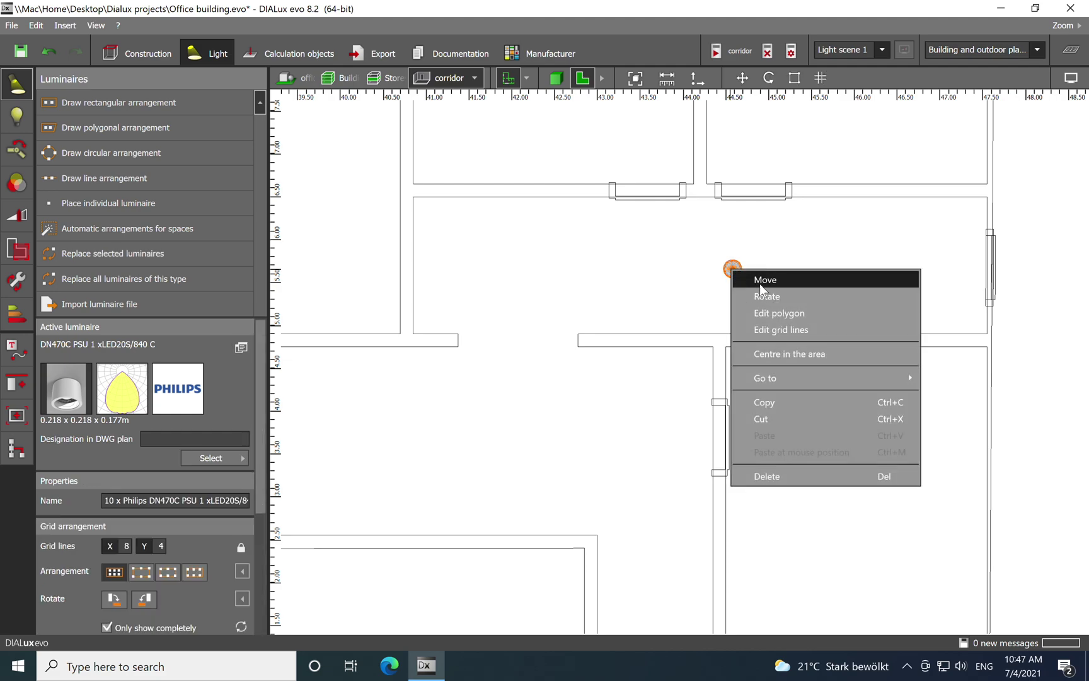
{"action": "left_click", "coordinate": [760, 281]}
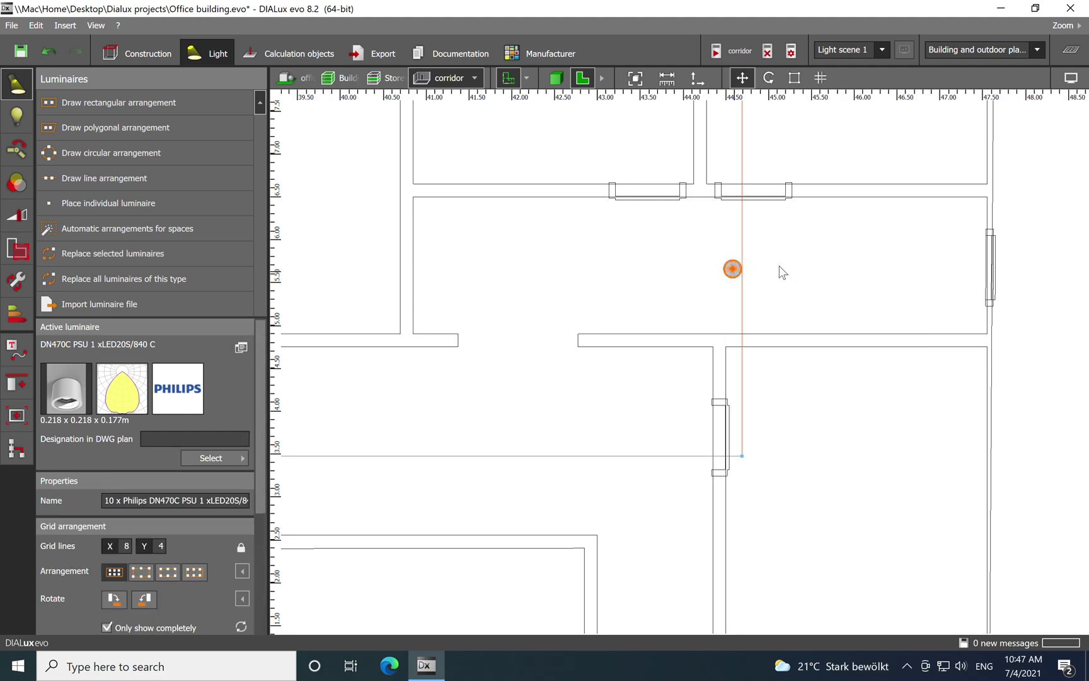
{"action": "key", "text": "Escape"}
Select only the single luminaire in the corridor's right-end recess and move it along X to about 42.35 m.
{"action": "left_click", "coordinate": [706, 253]}
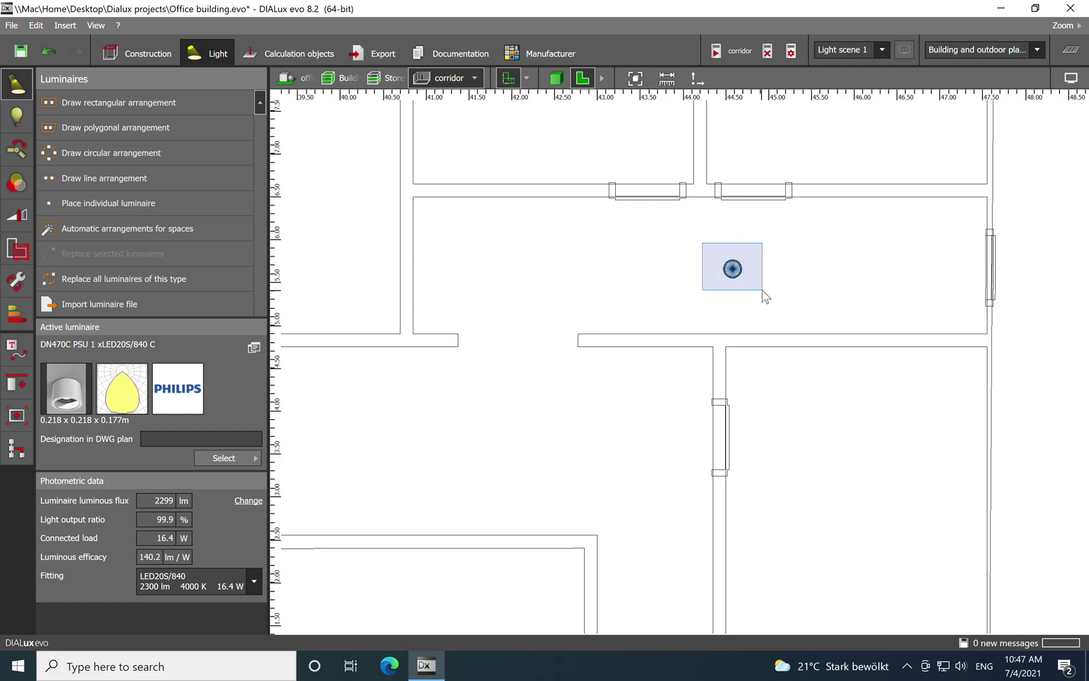
{"action": "right_click", "coordinate": [733, 270]}
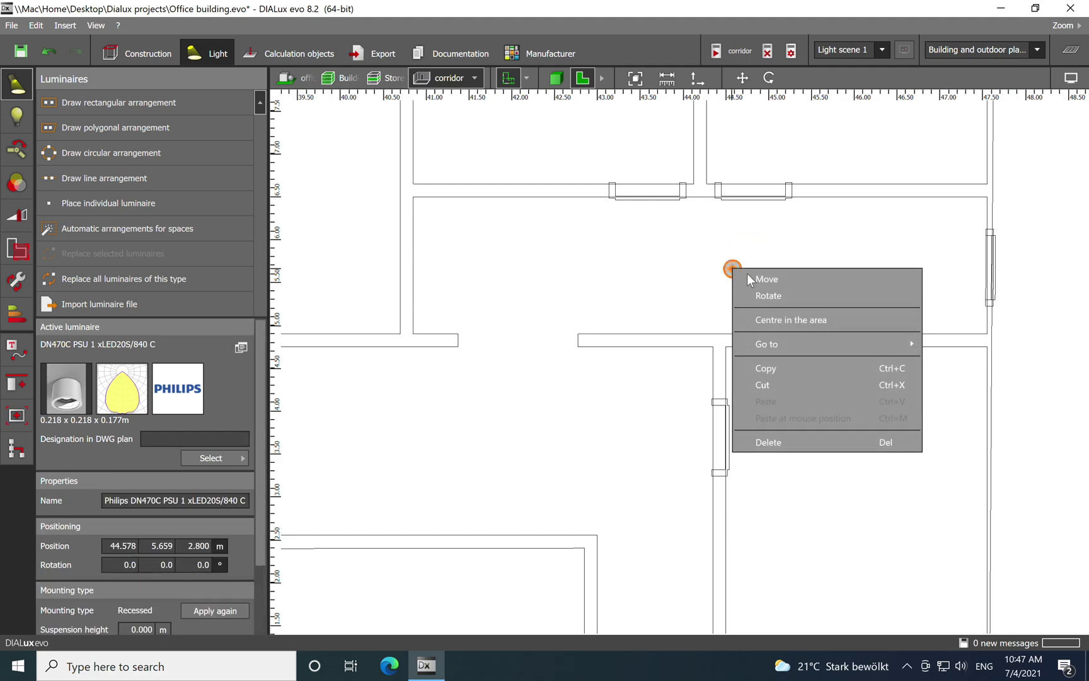
{"action": "left_click", "coordinate": [764, 279]}
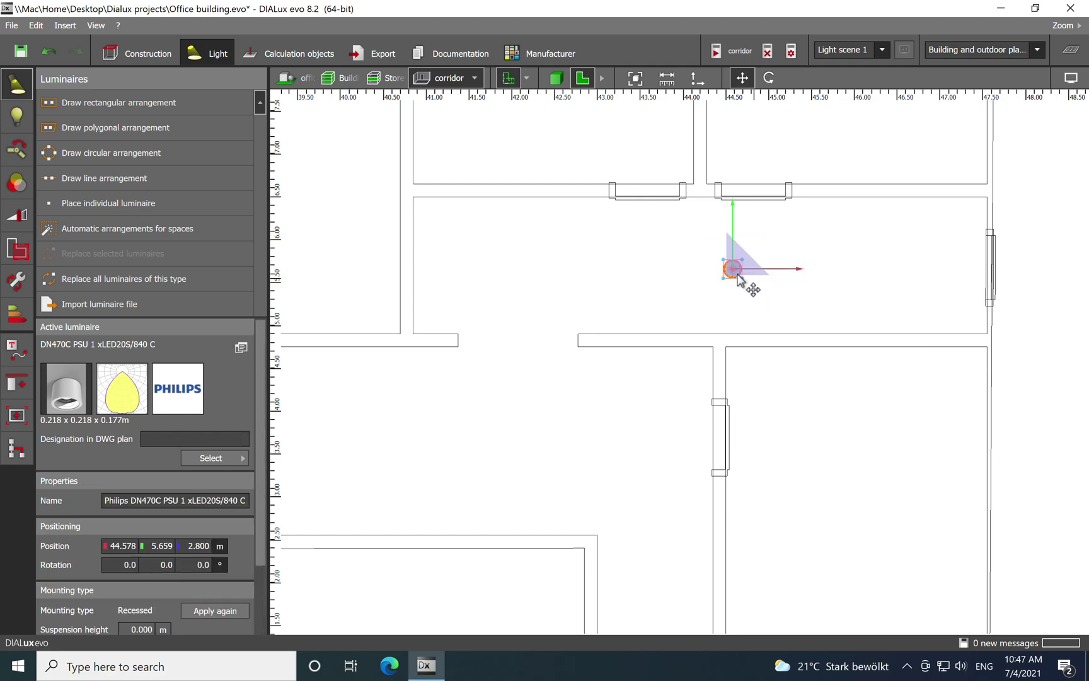
{"action": "left_click_drag", "start_coordinate": [732, 268], "coordinate": [568, 285]}
Copy this luminaire and paste the copy in the right half of the same recess, level with the original.
{"action": "right_click", "coordinate": [552, 271]}
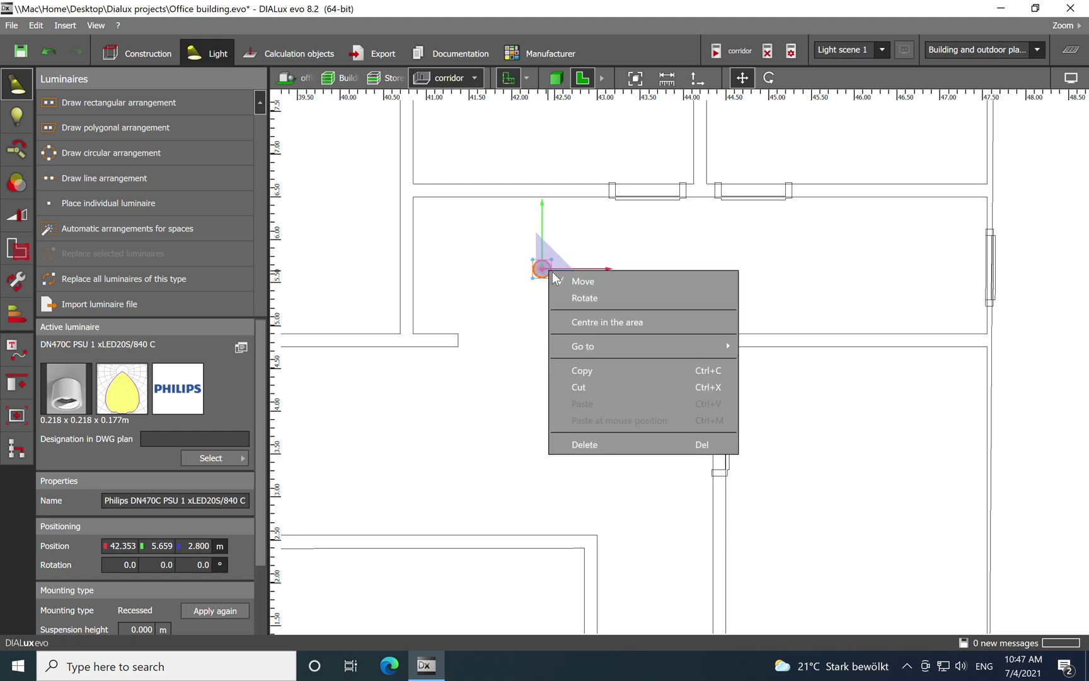
{"action": "left_click", "coordinate": [607, 374]}
{"action": "right_click", "coordinate": [796, 273]}
{"action": "left_click", "coordinate": [832, 352]}
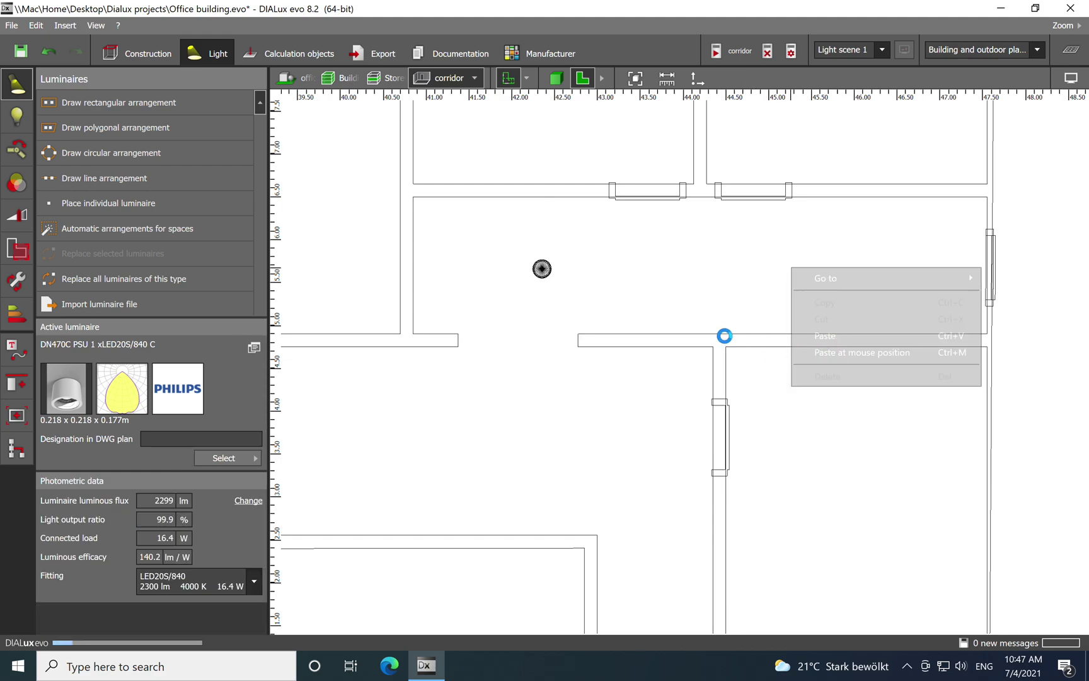
{"action": "left_click", "coordinate": [769, 304]}
Paste another luminaire copy at the corridor's right-end bend, in line with the main row.
{"action": "scroll", "coordinate": [719, 286], "scroll_direction": "down", "scroll_amount": 3}
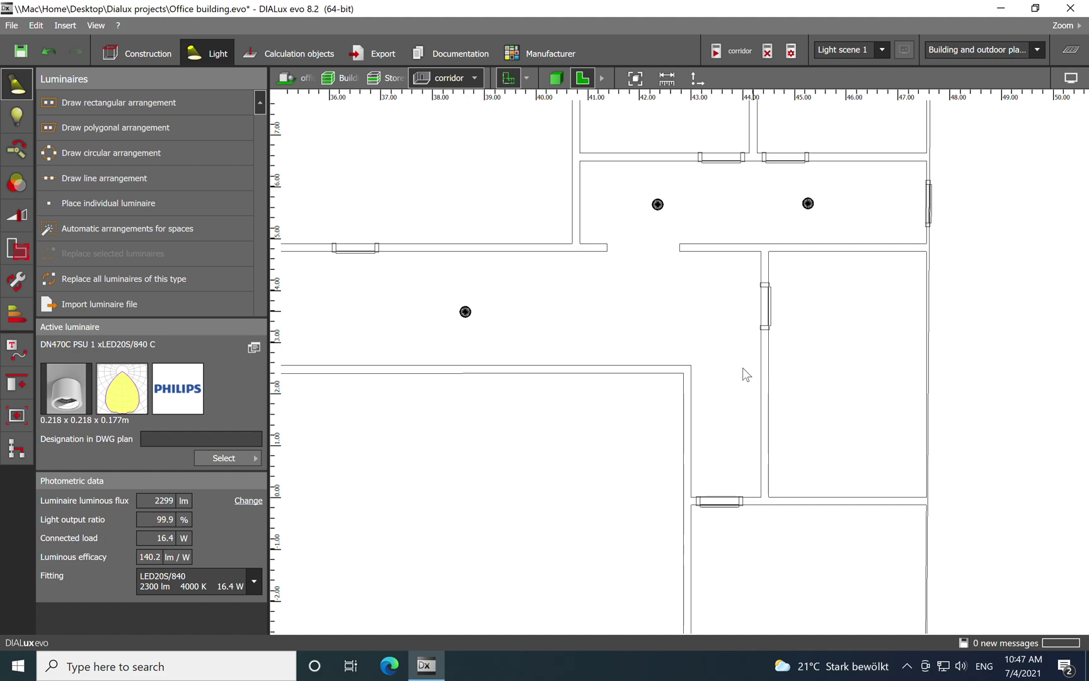
{"action": "right_click", "coordinate": [720, 314]}
{"action": "left_click", "coordinate": [754, 398]}
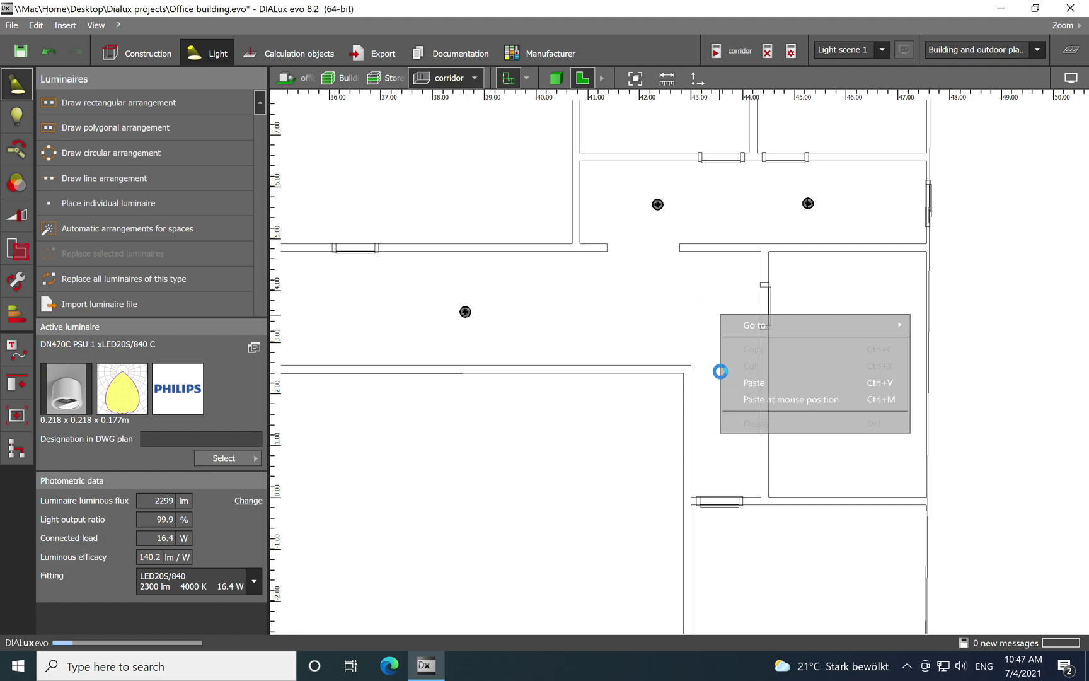
{"action": "left_click", "coordinate": [647, 322]}
Calculate the corridor's lighting results and inspect the workplane isolines along its whole length in the floor plan.
{"action": "scroll", "coordinate": [721, 389], "scroll_direction": "down", "scroll_amount": 5}
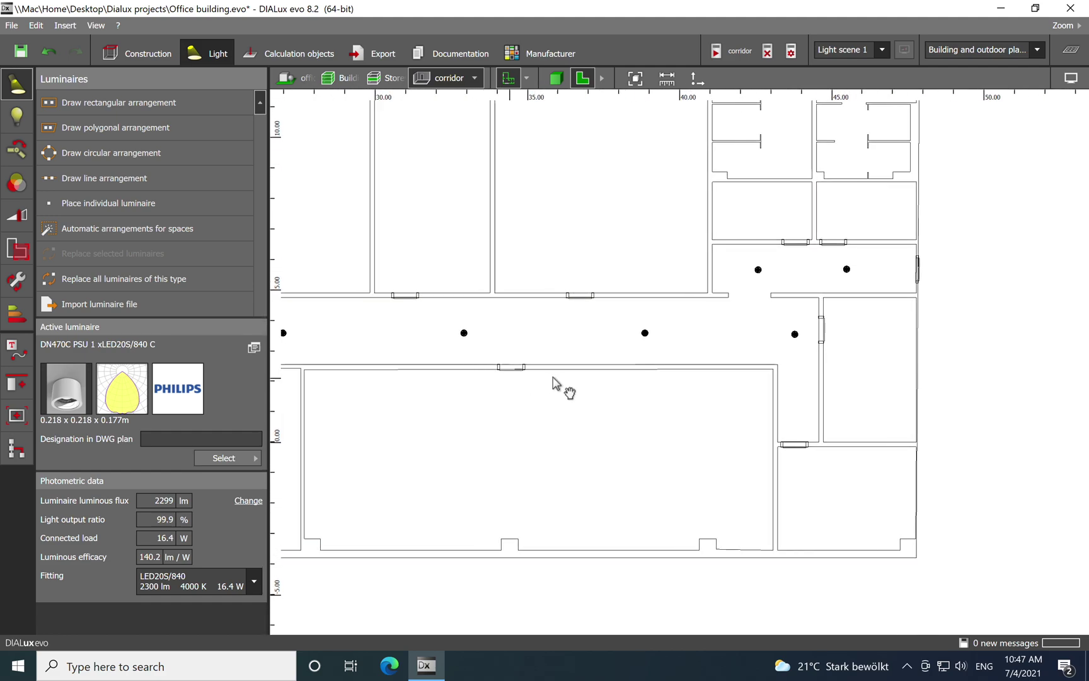
{"action": "scroll", "coordinate": [669, 379], "scroll_direction": "down", "scroll_amount": 2}
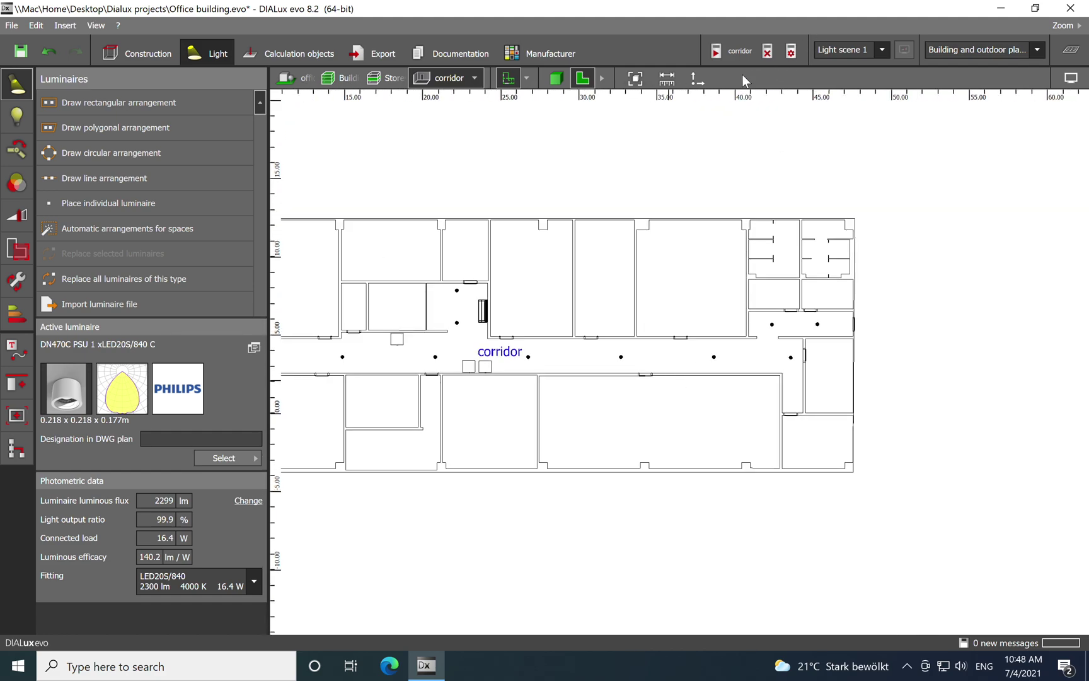
{"action": "left_click", "coordinate": [738, 52]}
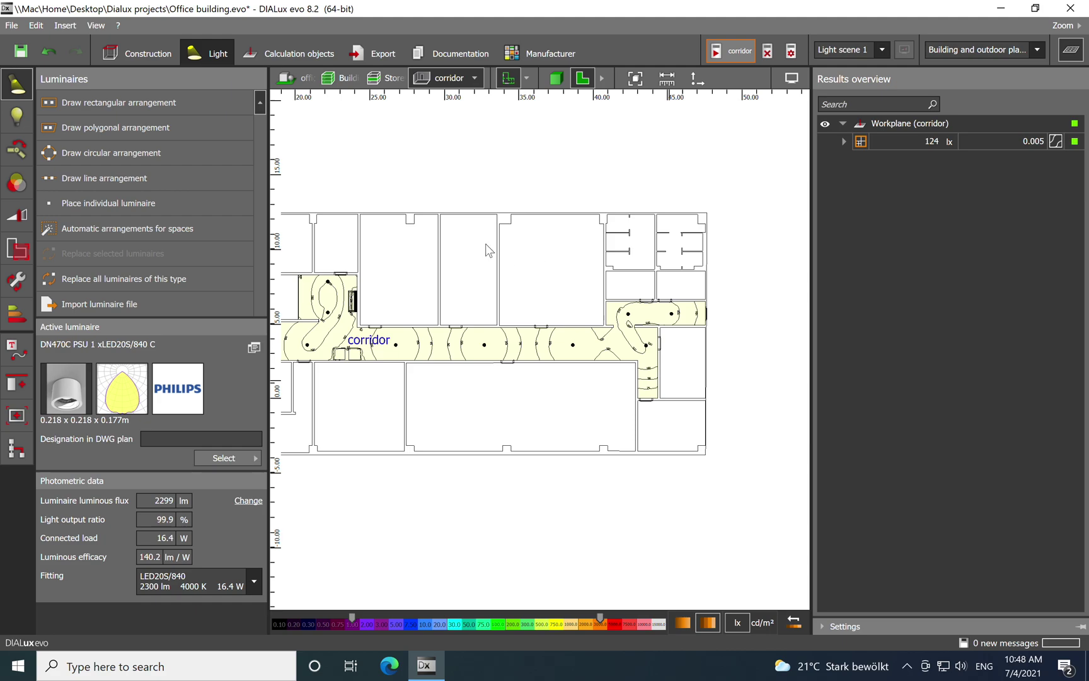
{"action": "left_click_drag", "start_coordinate": [466, 272], "coordinate": [682, 263]}
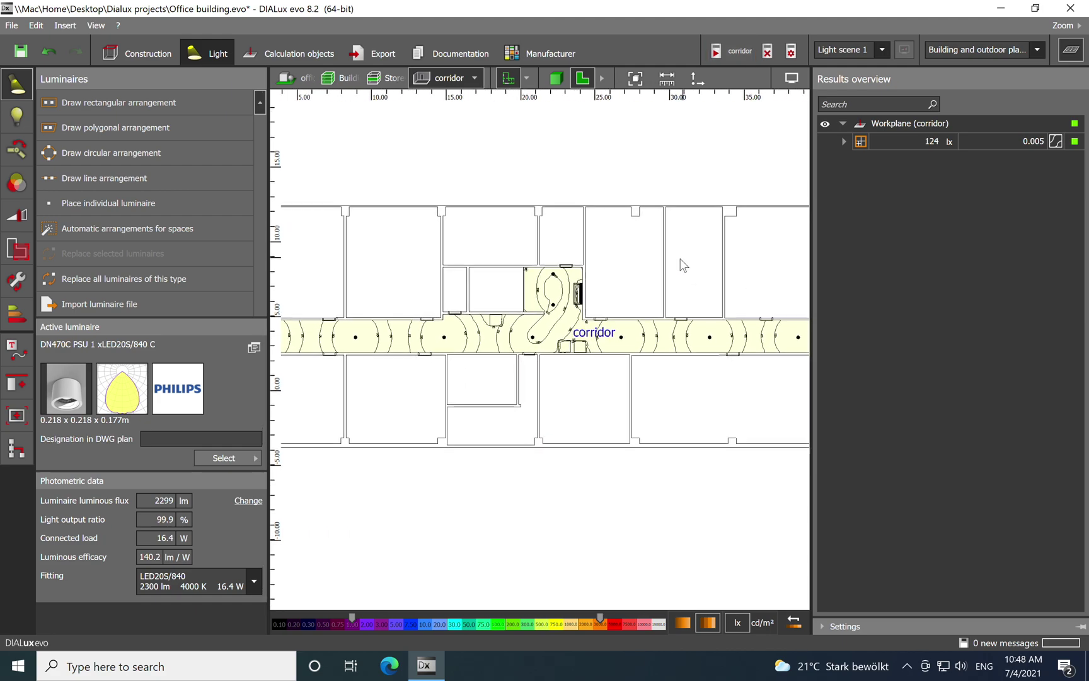
{"action": "left_click_drag", "start_coordinate": [386, 250], "coordinate": [555, 246]}
{"action": "scroll", "coordinate": [558, 243], "scroll_direction": "down", "scroll_amount": 1}
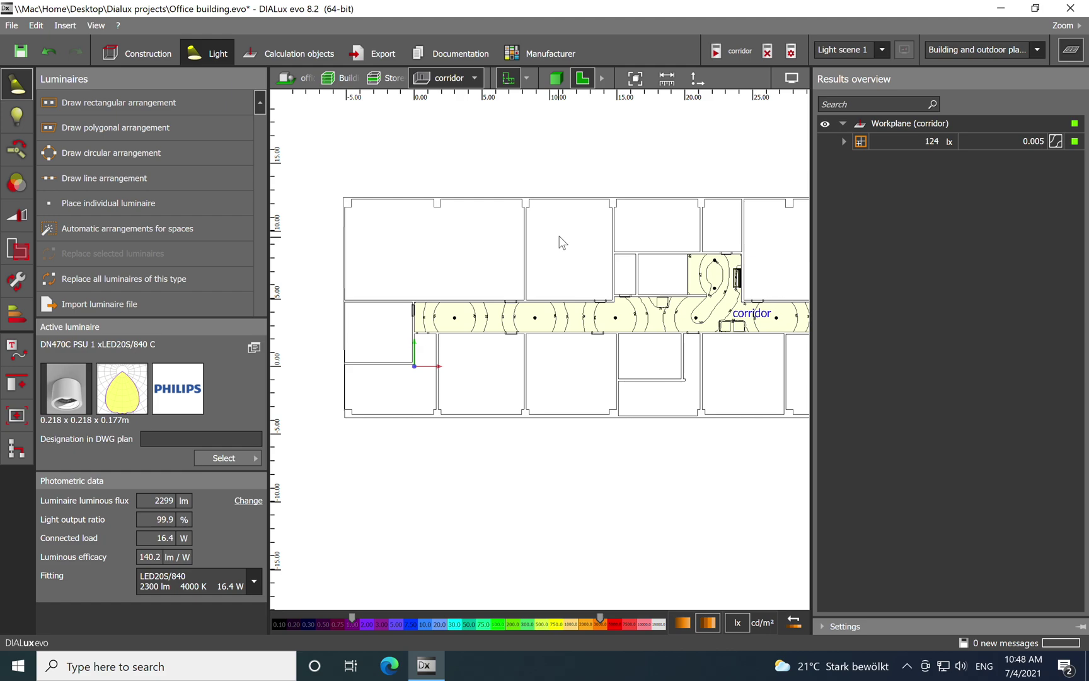
Hide the results overview and examine the calculated corridor lighting from several angles in 3D.
{"action": "left_click", "coordinate": [1070, 50]}
{"action": "scroll", "coordinate": [624, 252], "scroll_direction": "up", "scroll_amount": 2}
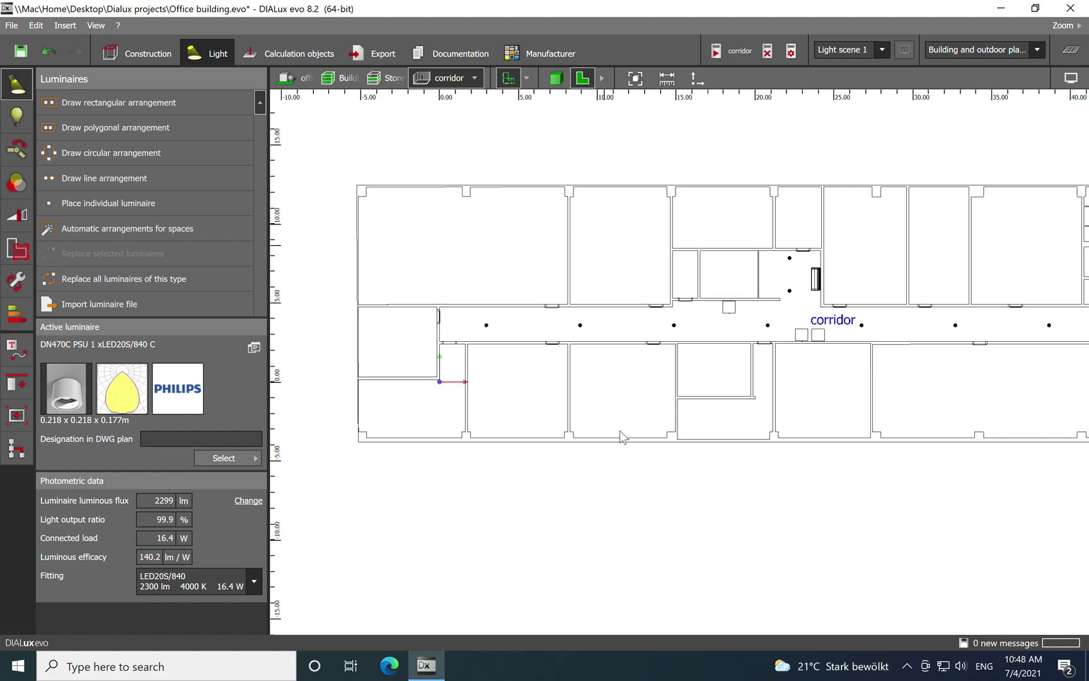
{"action": "left_click", "coordinate": [556, 78]}
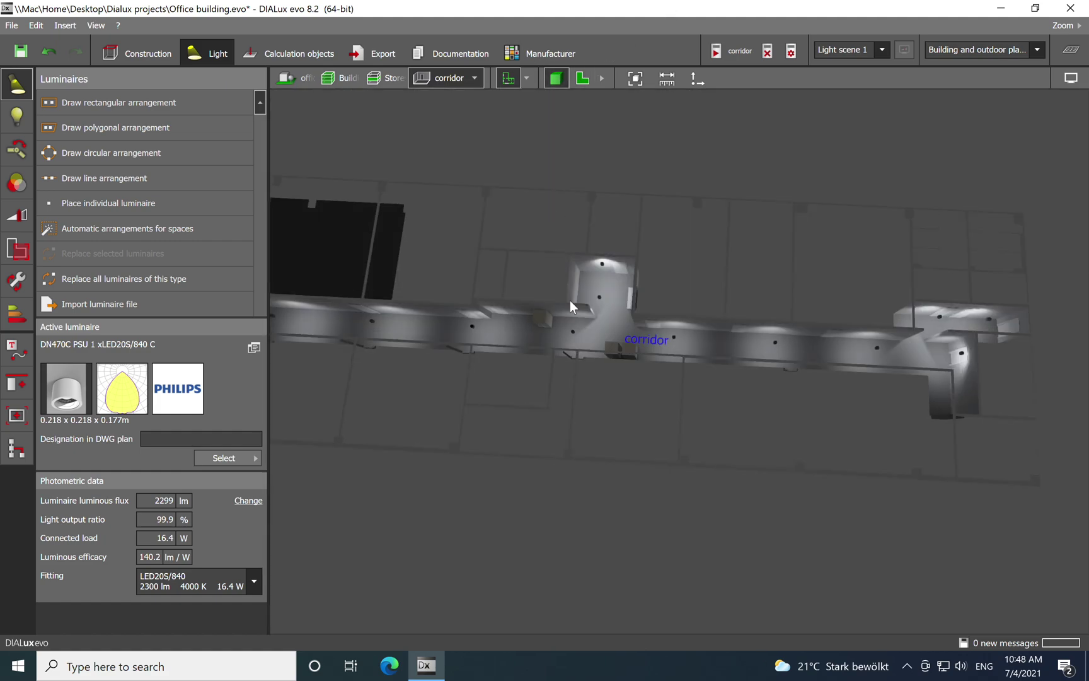
{"action": "mouse_move", "coordinate": [475, 426]}
{"action": "left_mouse_down"}
{"action": "mouse_move", "coordinate": [535, 396]}
{"action": "mouse_move", "coordinate": [629, 267]}
{"action": "mouse_move", "coordinate": [659, 415]}
{"action": "mouse_move", "coordinate": [618, 495]}
{"action": "mouse_move", "coordinate": [593, 450]}
{"action": "mouse_move", "coordinate": [624, 408]}
{"action": "left_mouse_up"}
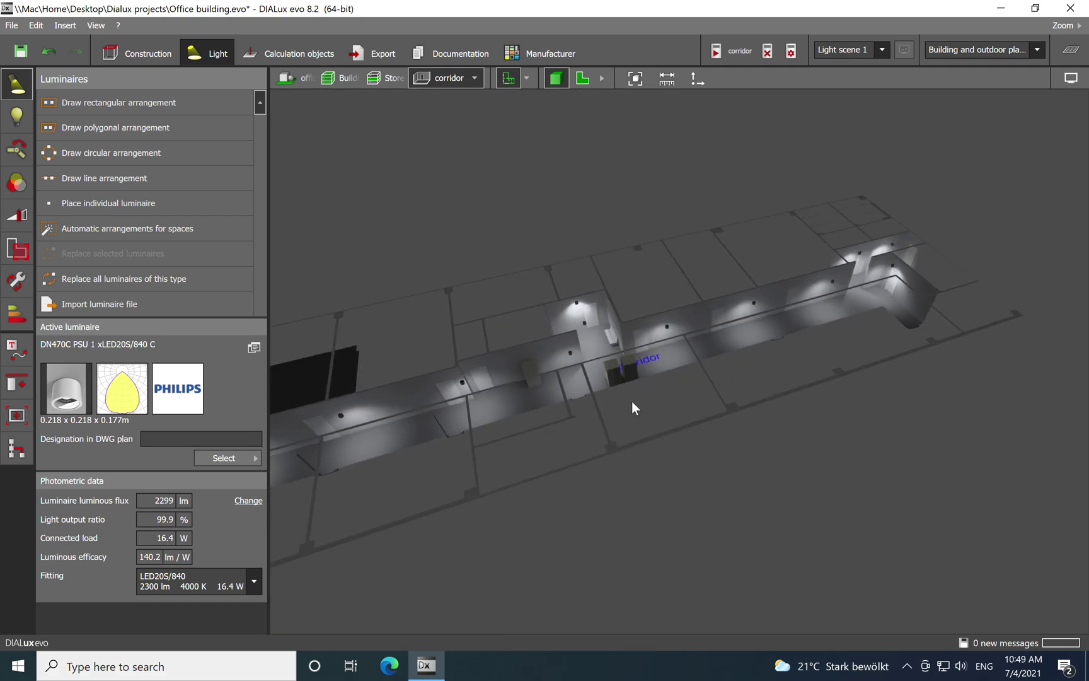
{"action": "left_click_drag", "start_coordinate": [688, 378], "coordinate": [694, 470]}
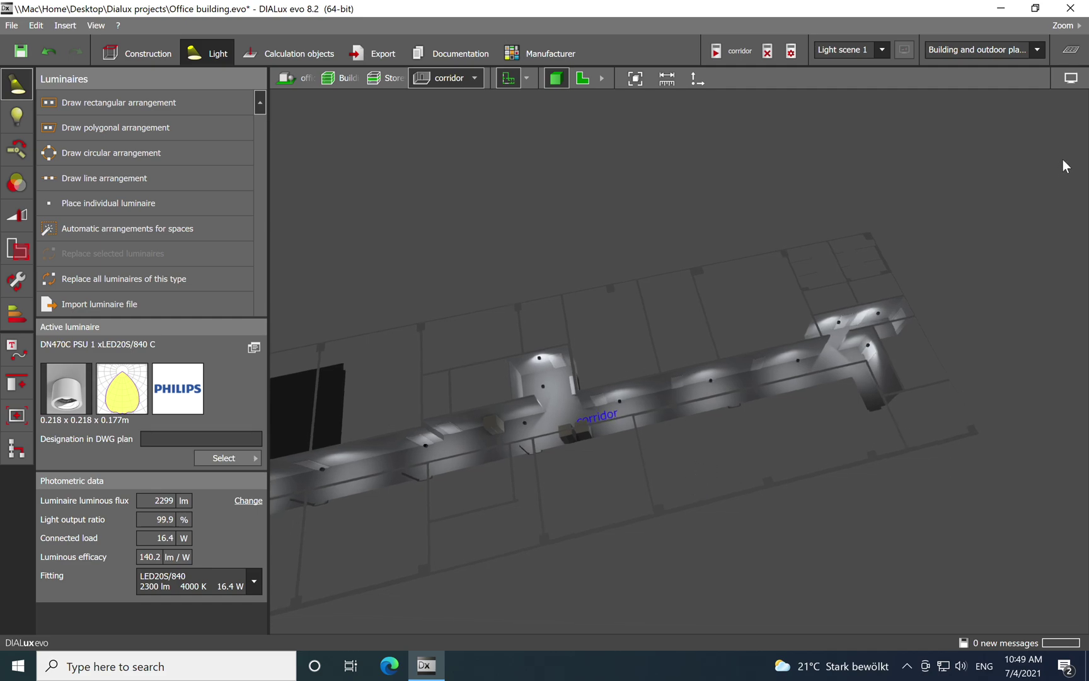
Turn on the false colour display for the corridor's 3D view.
{"action": "left_click", "coordinate": [1071, 79]}
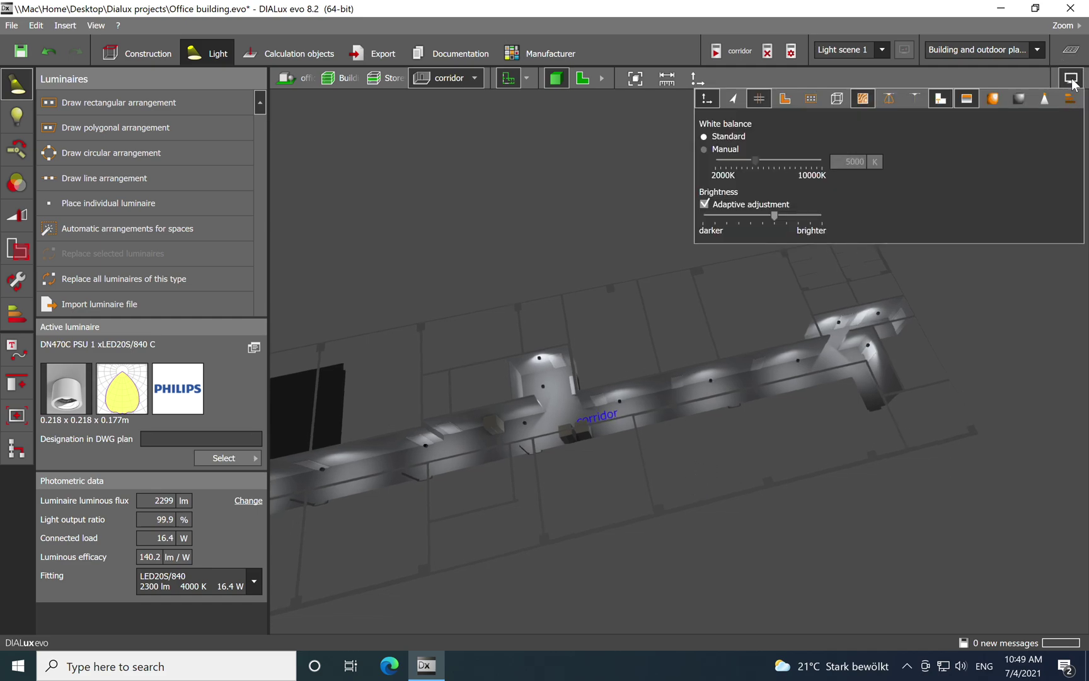
{"action": "left_click", "coordinate": [994, 100]}
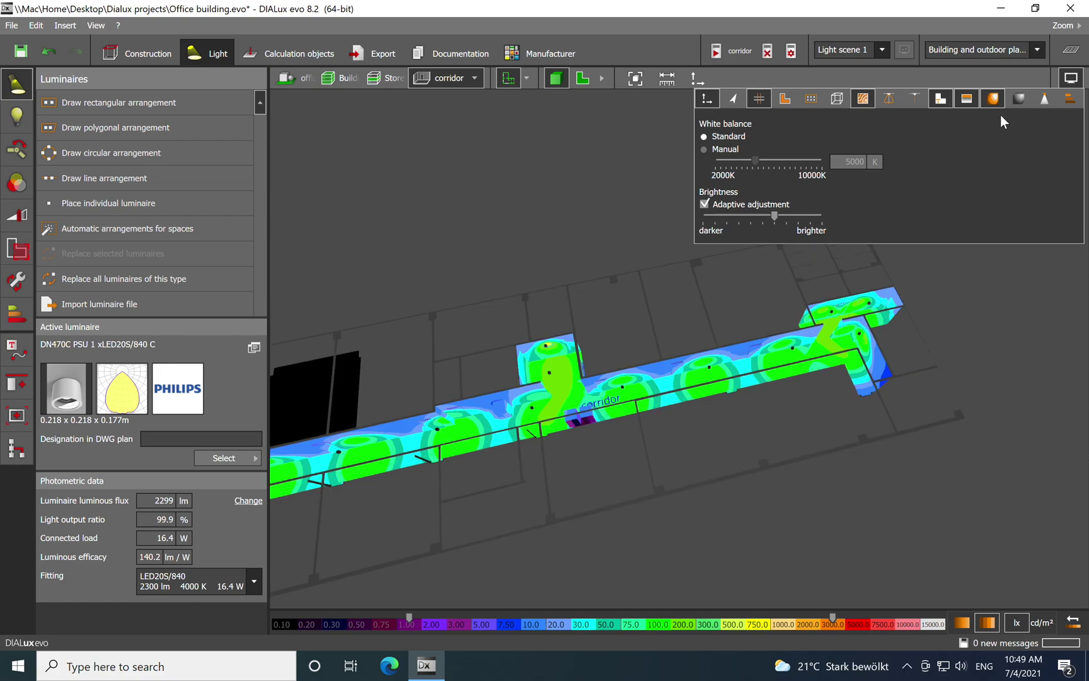
{"action": "left_click_drag", "start_coordinate": [815, 476], "coordinate": [803, 398]}
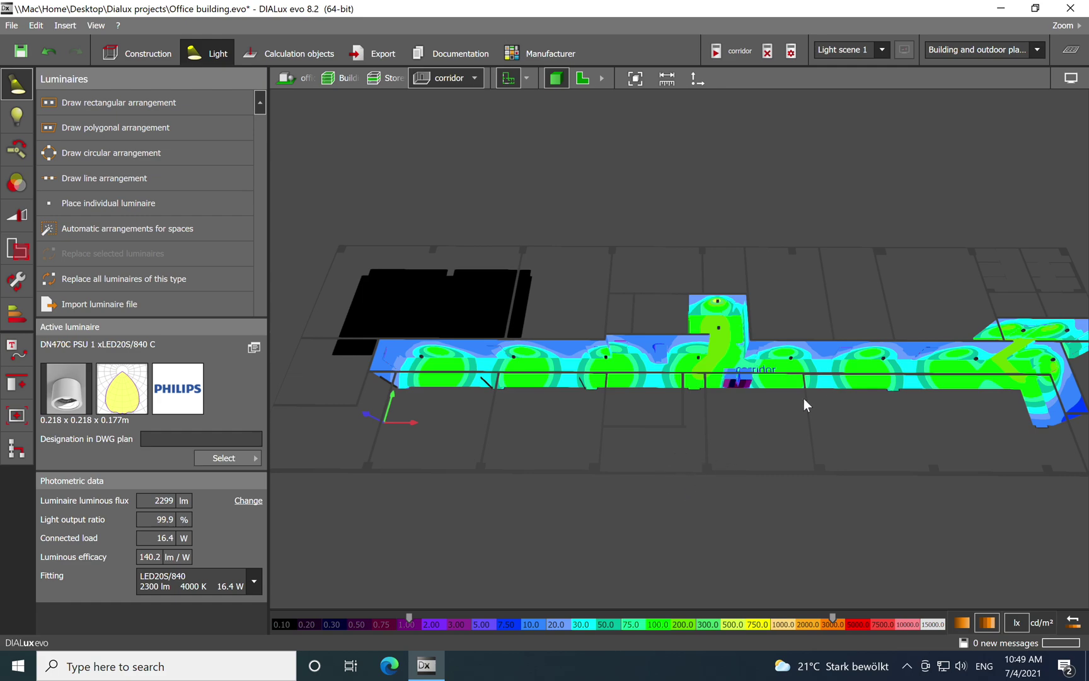
{"action": "left_click", "coordinate": [1071, 78]}
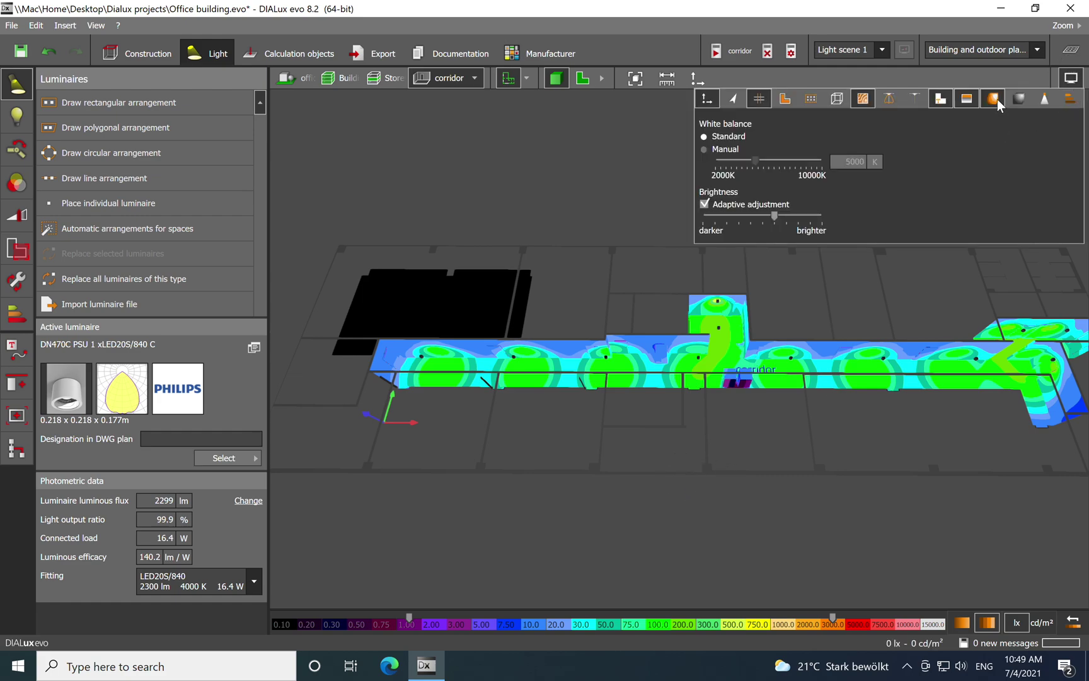
{"action": "left_click", "coordinate": [811, 369]}
Examine the false colour illuminance on the corridor's floor and walls beneath and between the luminaires.
{"action": "scroll", "coordinate": [649, 388], "scroll_direction": "up", "scroll_amount": 3}
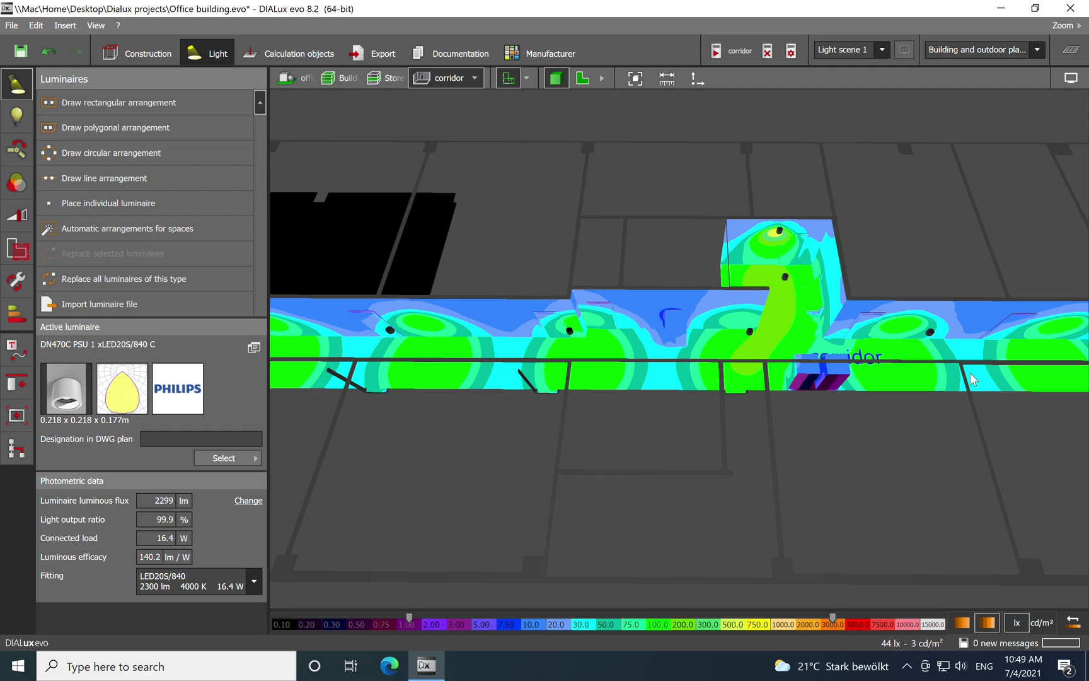
{"action": "left_click_drag", "start_coordinate": [974, 378], "coordinate": [736, 366]}
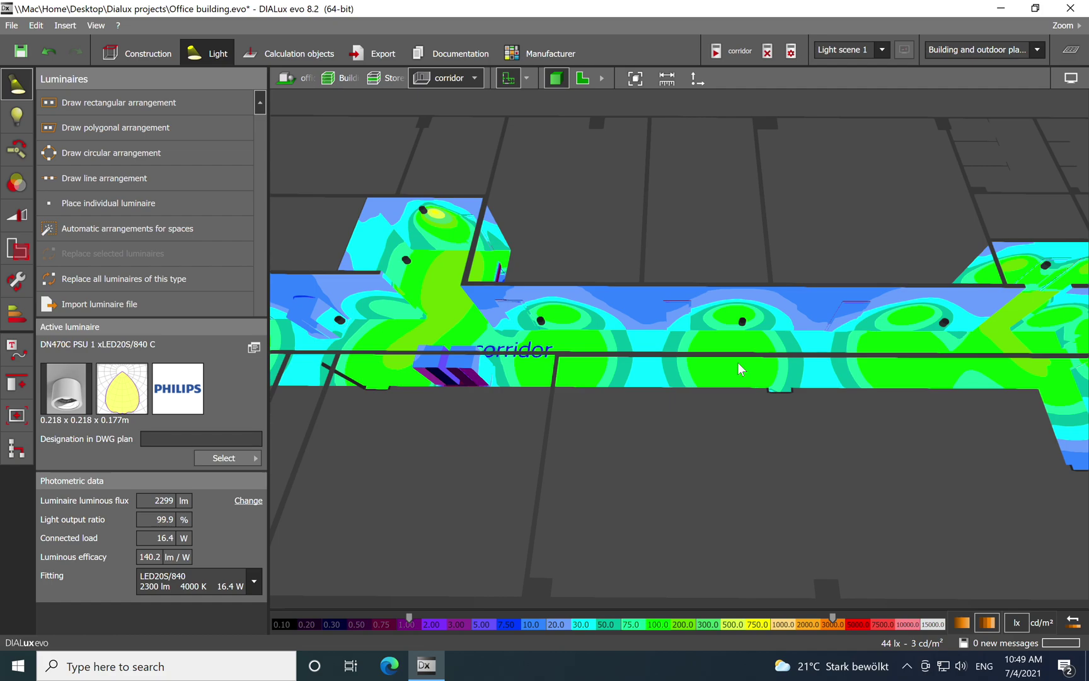
{"action": "scroll", "coordinate": [737, 364], "scroll_direction": "up", "scroll_amount": 6}
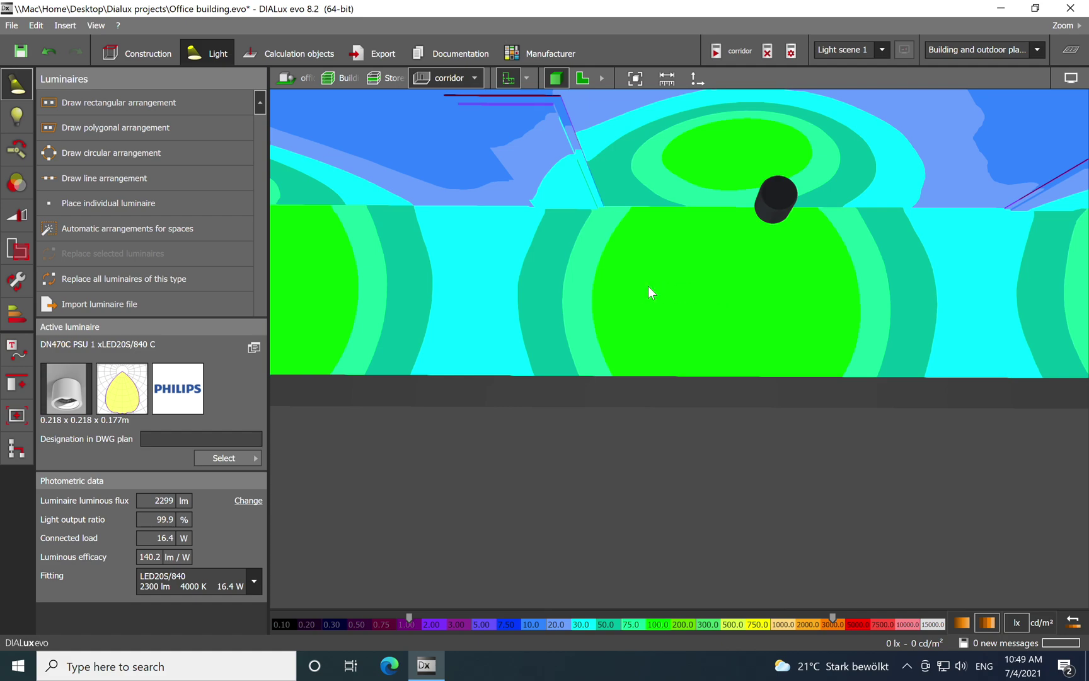
{"action": "scroll", "coordinate": [744, 296], "scroll_direction": "down", "scroll_amount": 2}
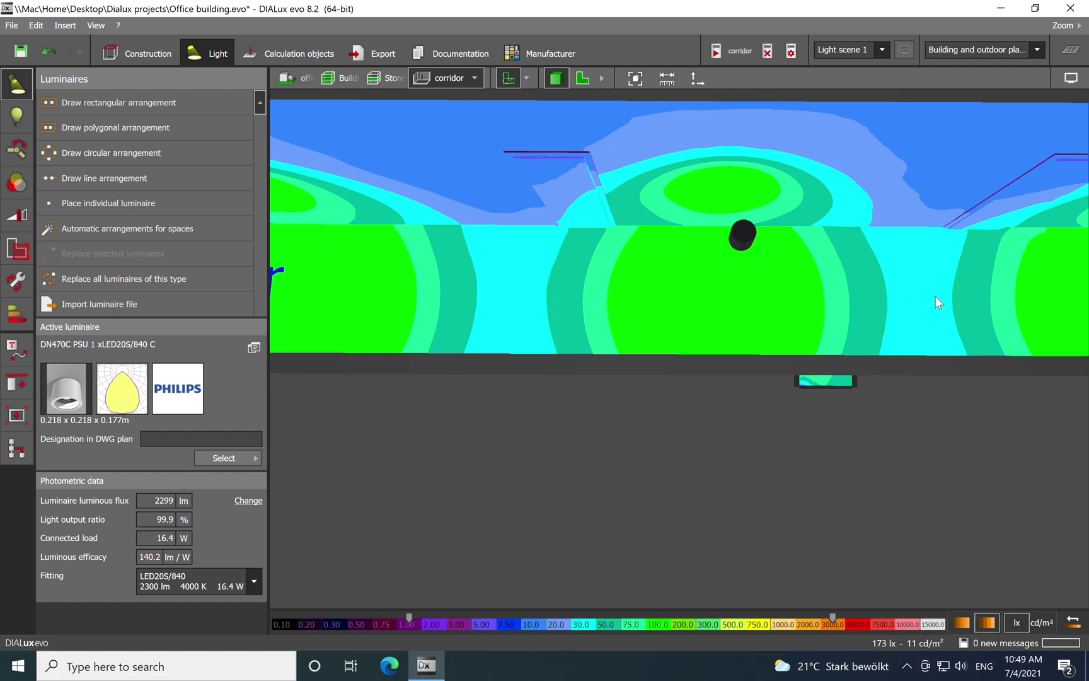
{"action": "left_click_drag", "start_coordinate": [935, 303], "coordinate": [750, 311]}
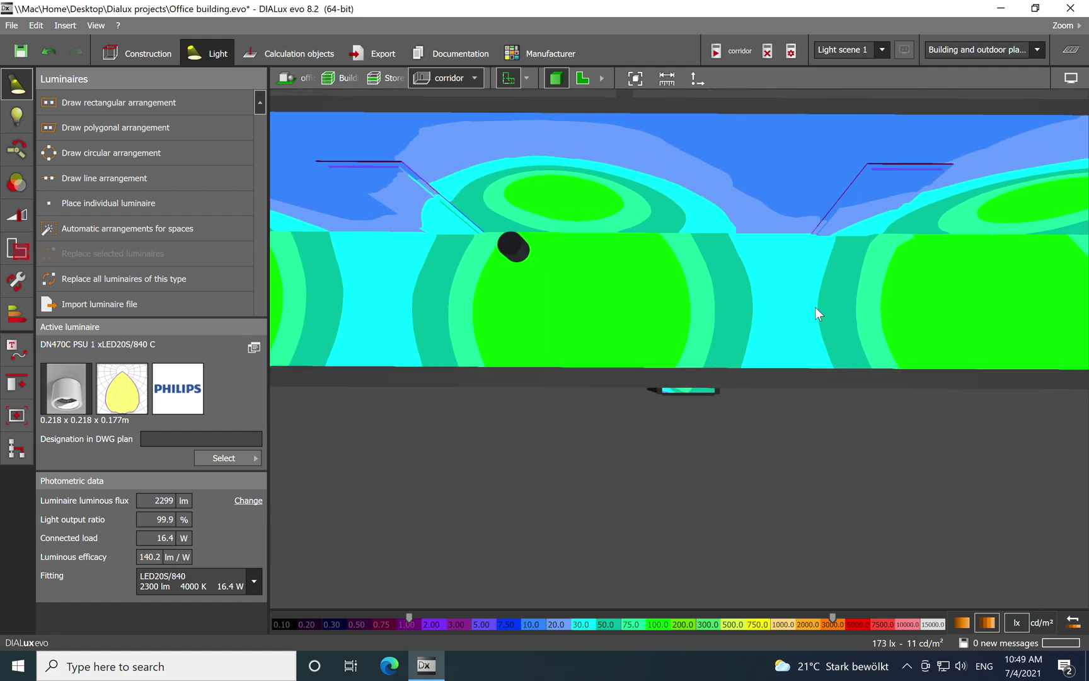
{"action": "scroll", "coordinate": [794, 302], "scroll_direction": "down", "scroll_amount": 3}
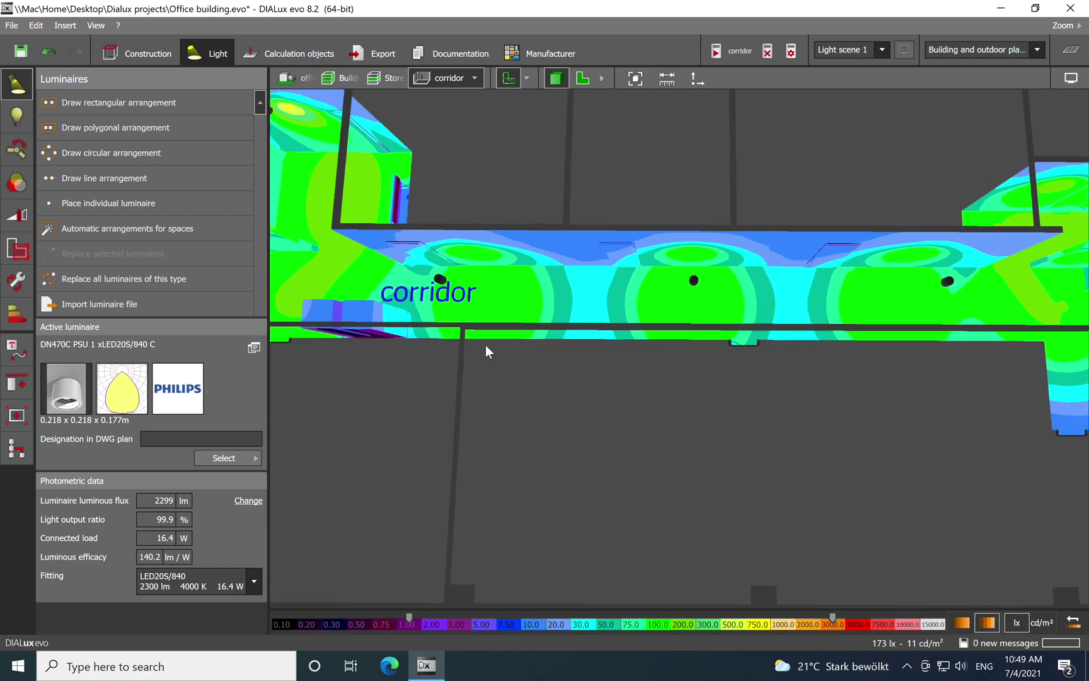
{"action": "left_click_drag", "start_coordinate": [591, 320], "coordinate": [825, 354]}
{"action": "left_click_drag", "start_coordinate": [565, 312], "coordinate": [831, 338]}
{"action": "scroll", "coordinate": [832, 338], "scroll_direction": "down", "scroll_amount": 5}
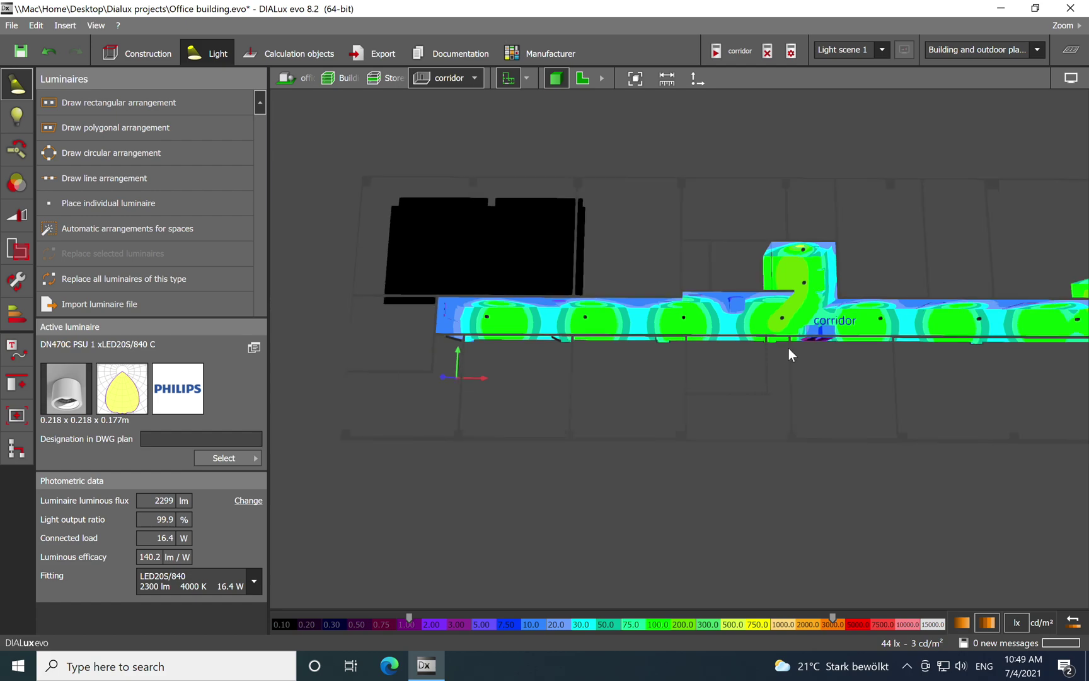
{"action": "left_click", "coordinate": [1071, 77]}
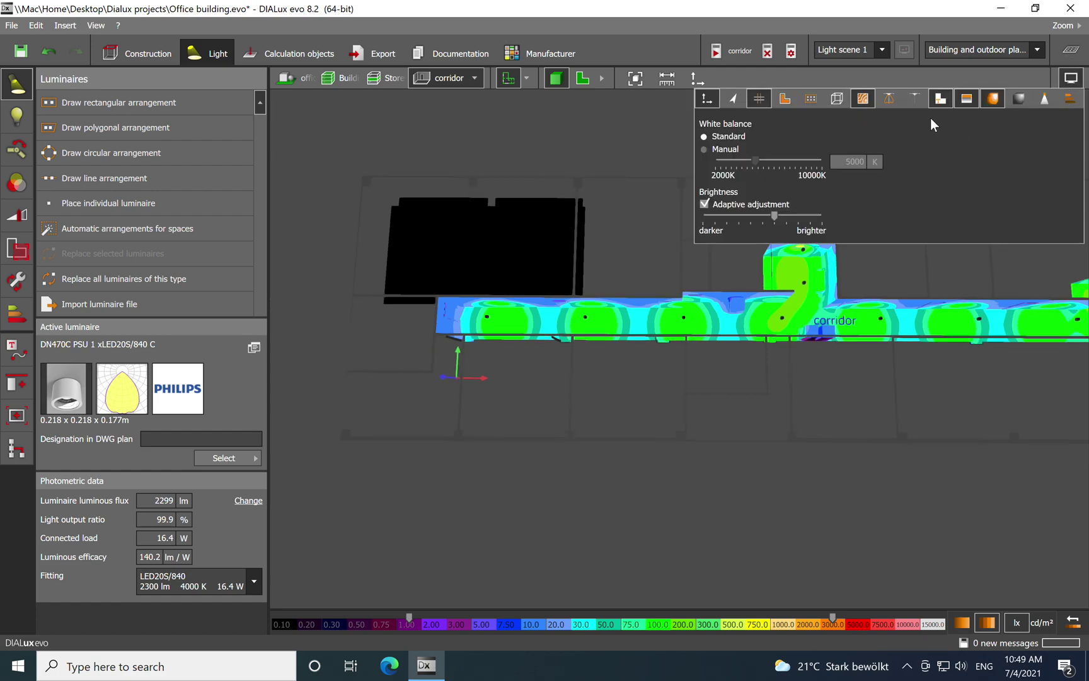
{"action": "left_click", "coordinate": [782, 320]}
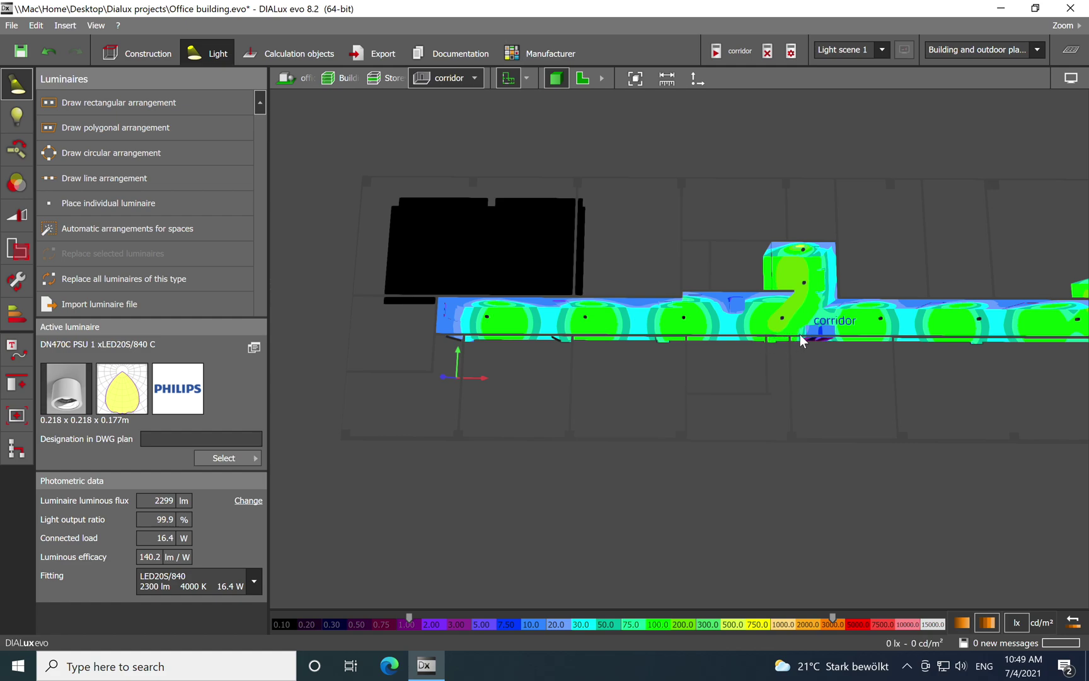
Examine the corridor's 3D false colours around its side branch and the furniture in front of it.
{"action": "scroll", "coordinate": [735, 357], "scroll_direction": "up", "scroll_amount": 8}
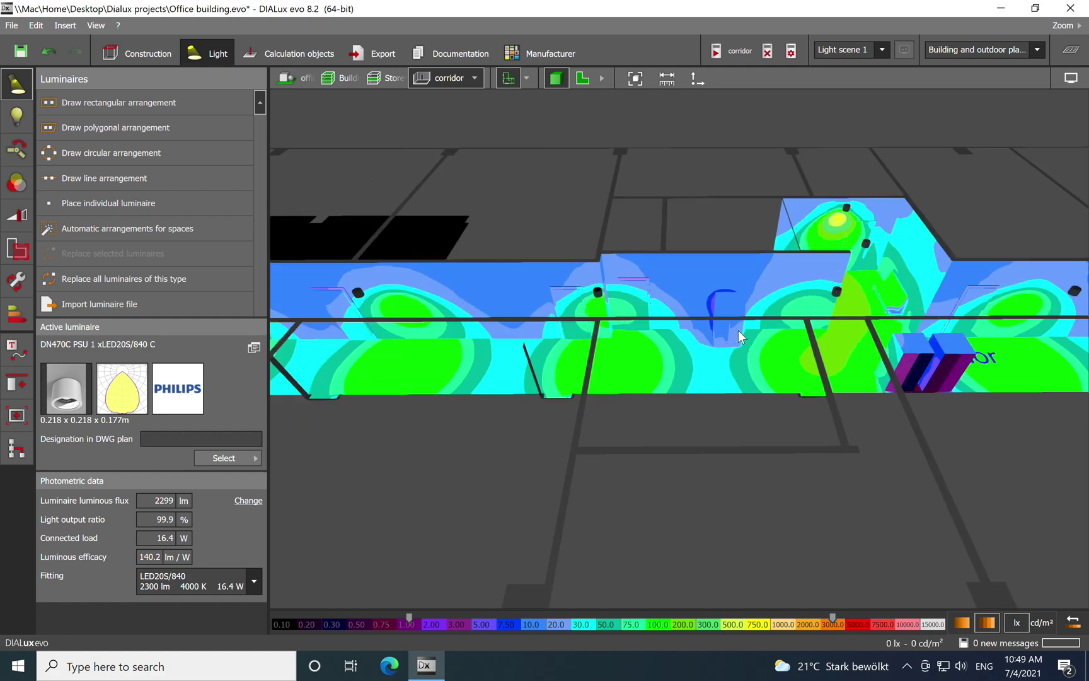
{"action": "scroll", "coordinate": [733, 410], "scroll_direction": "down", "scroll_amount": 2}
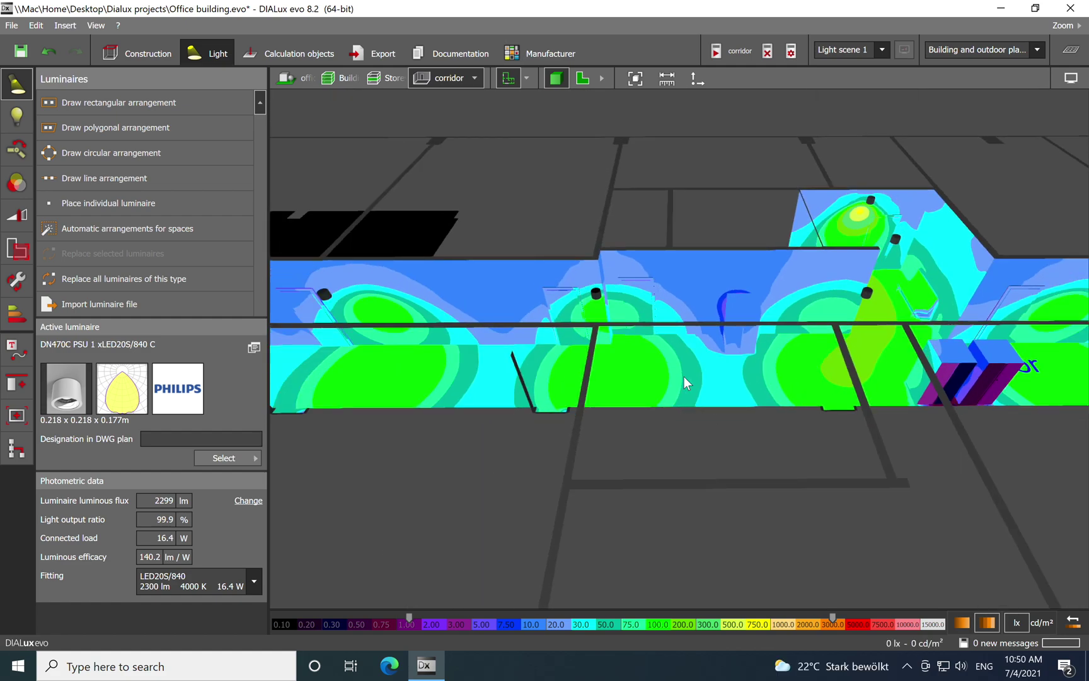
{"action": "scroll", "coordinate": [725, 384], "scroll_direction": "down", "scroll_amount": 2}
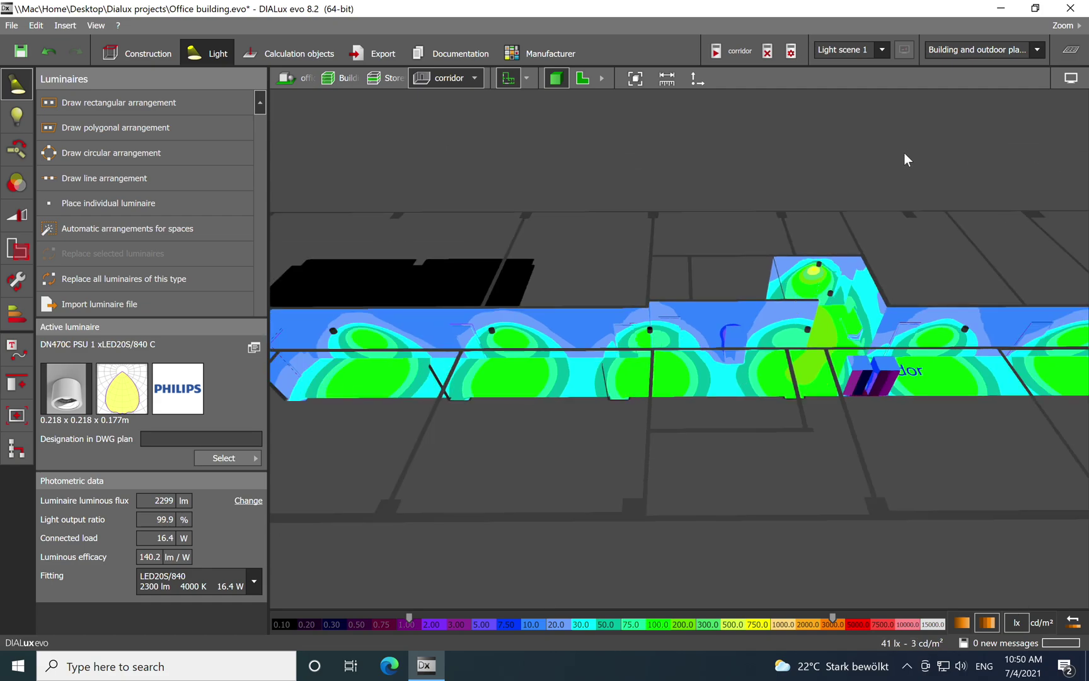
Return to the floor plan and make the meeting room the active room.
{"action": "left_click", "coordinate": [584, 79]}
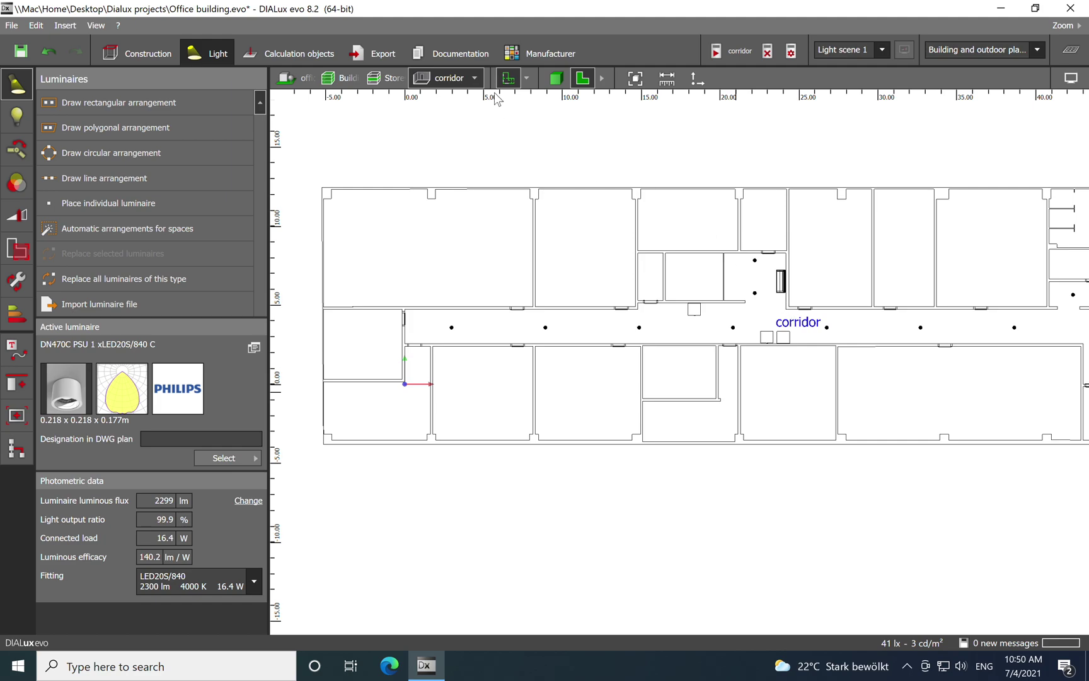
{"action": "left_click", "coordinate": [475, 78]}
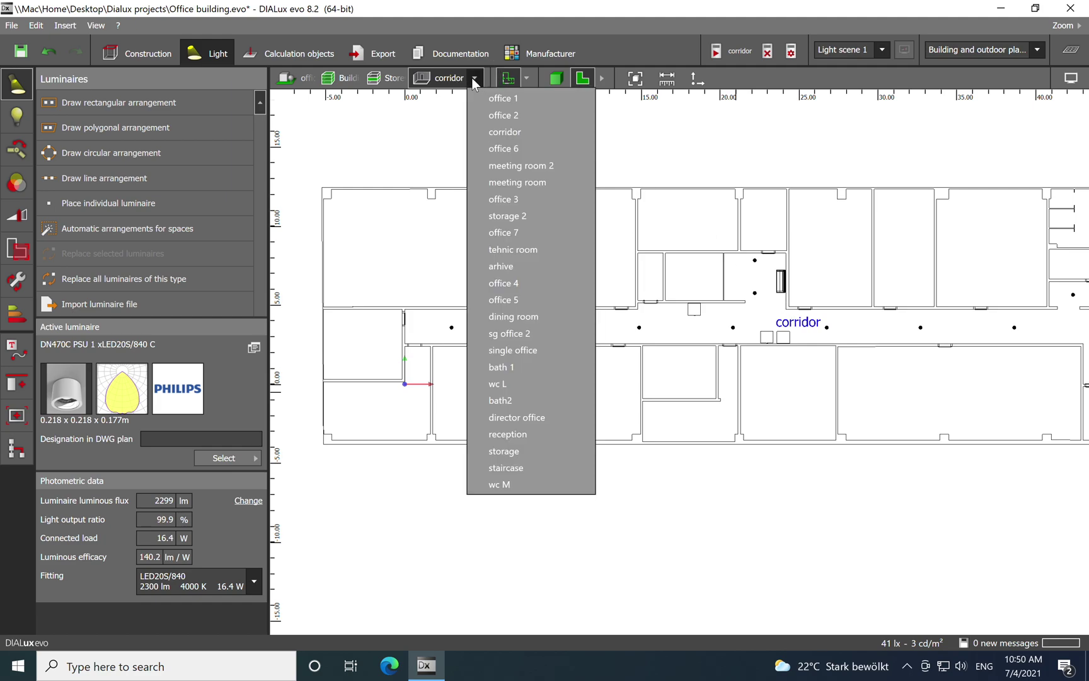
{"action": "left_click", "coordinate": [518, 182]}
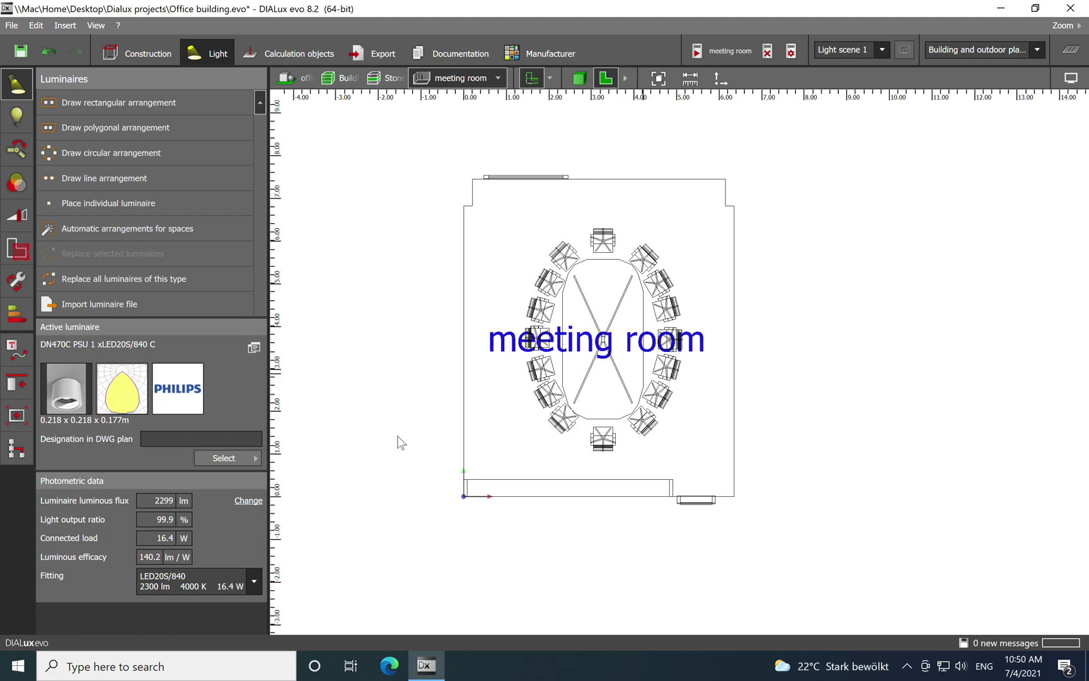
Place one Philips SP140P L1415 luminaire lengthwise at the centre of the meeting room's oval table.
{"action": "left_click", "coordinate": [230, 457]}
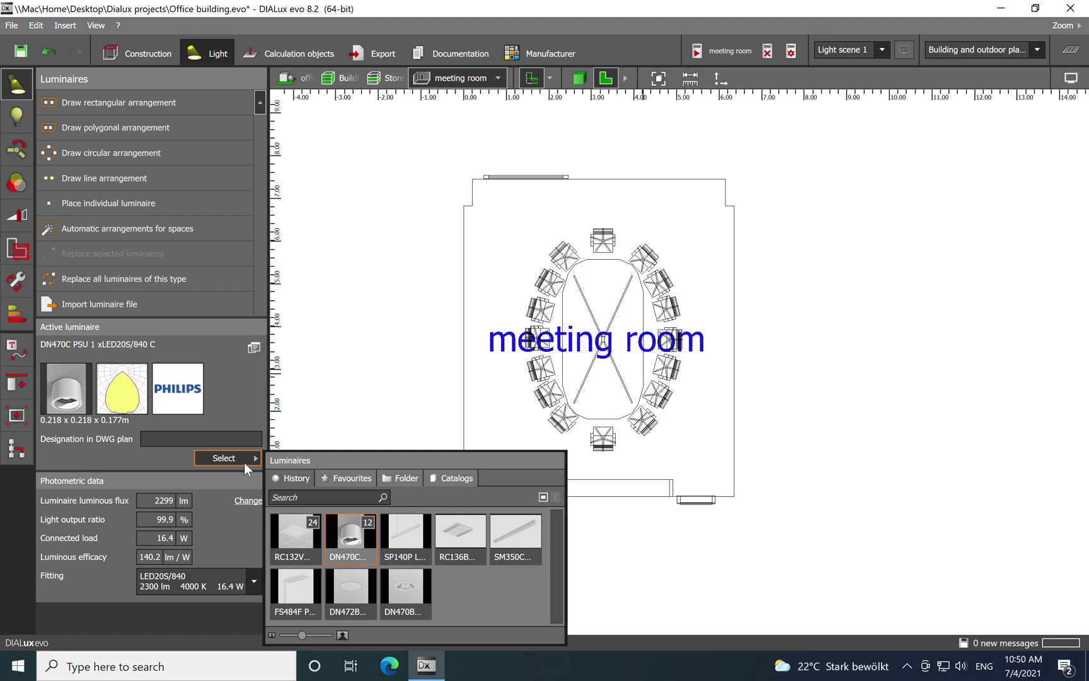
{"action": "left_click", "coordinate": [418, 537]}
{"action": "left_click_drag", "start_coordinate": [418, 537], "coordinate": [604, 344]}
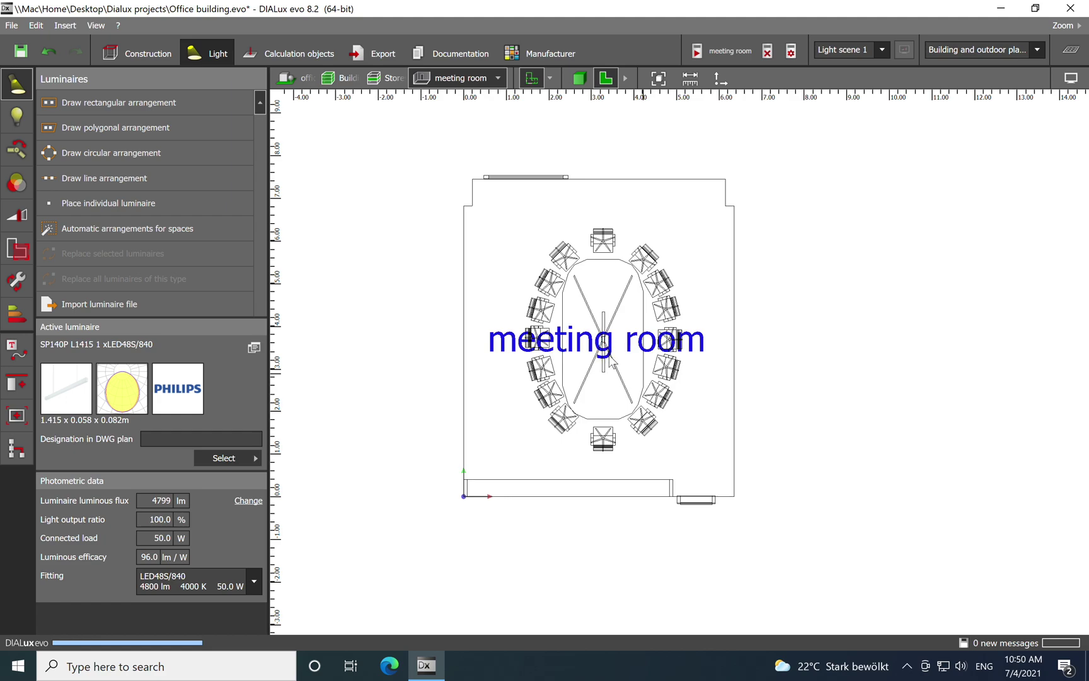
{"action": "left_click", "coordinate": [672, 222]}
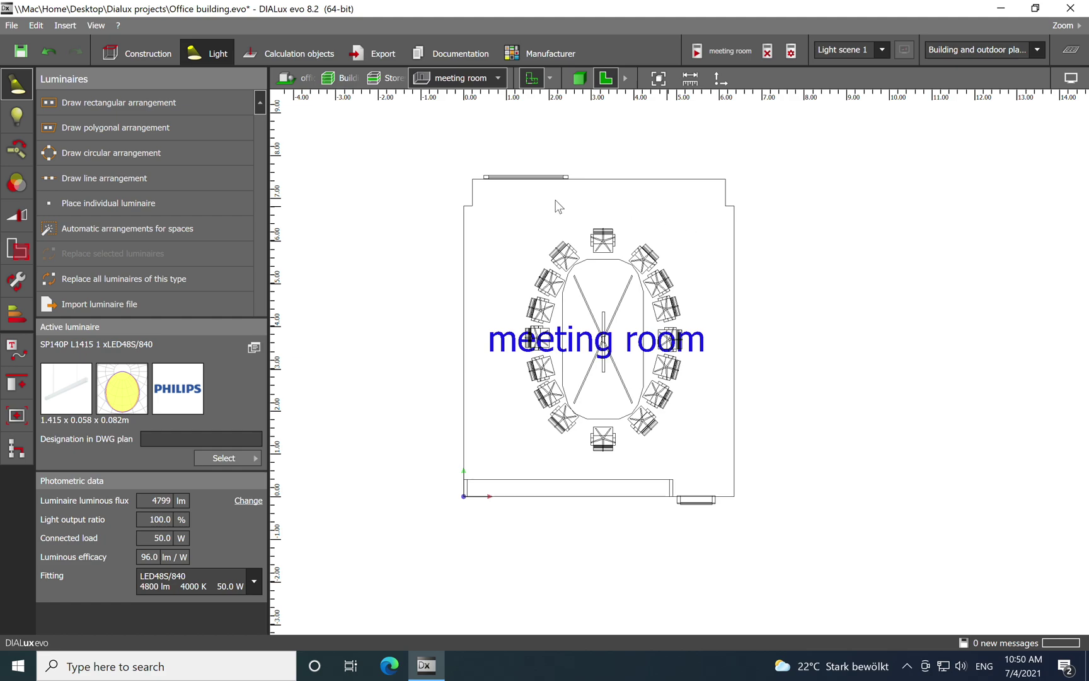
Choose the Philips DN470B PSU-E P 1 xLED30S/840 C P as the active luminaire.
{"action": "left_click", "coordinate": [225, 459]}
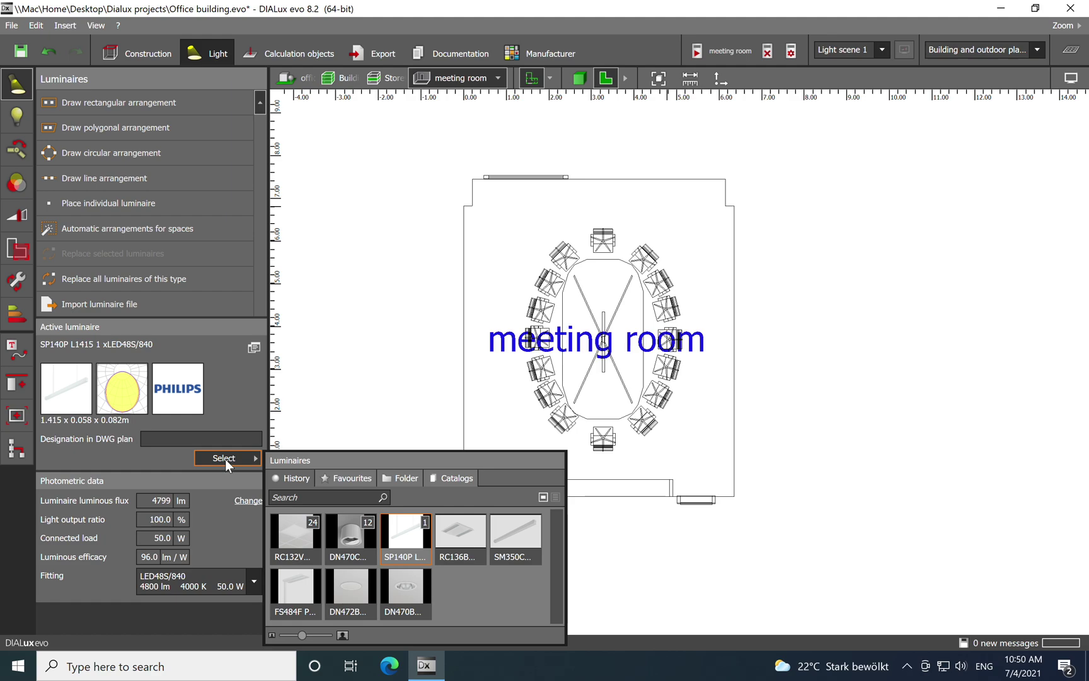
{"action": "left_click", "coordinate": [405, 592]}
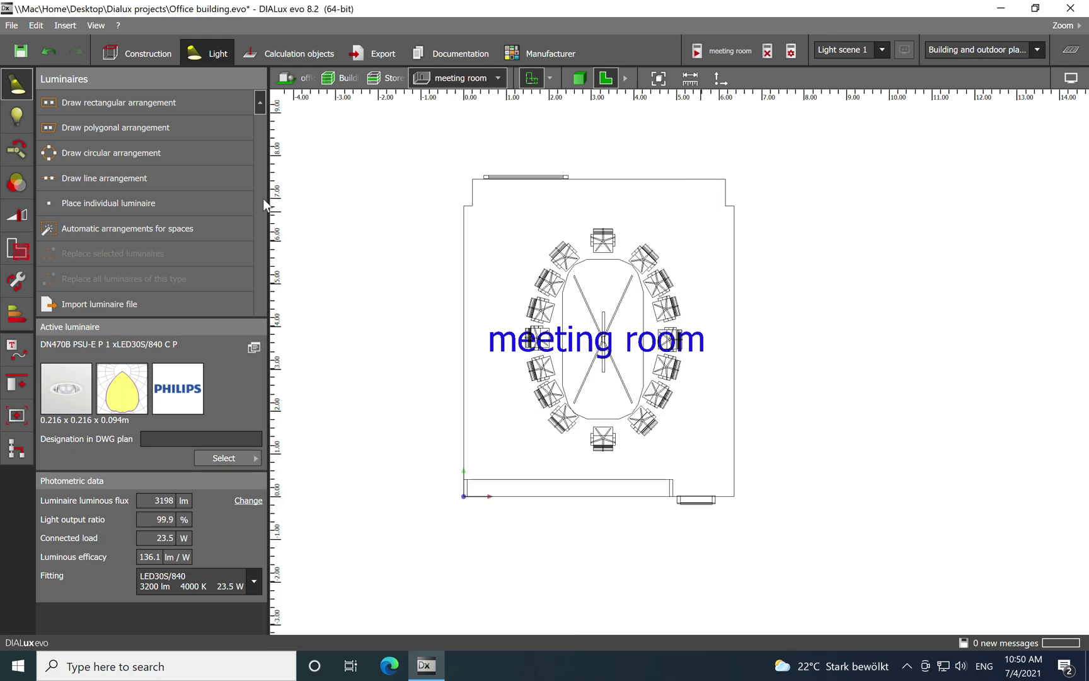
{"action": "left_click", "coordinate": [126, 181]}
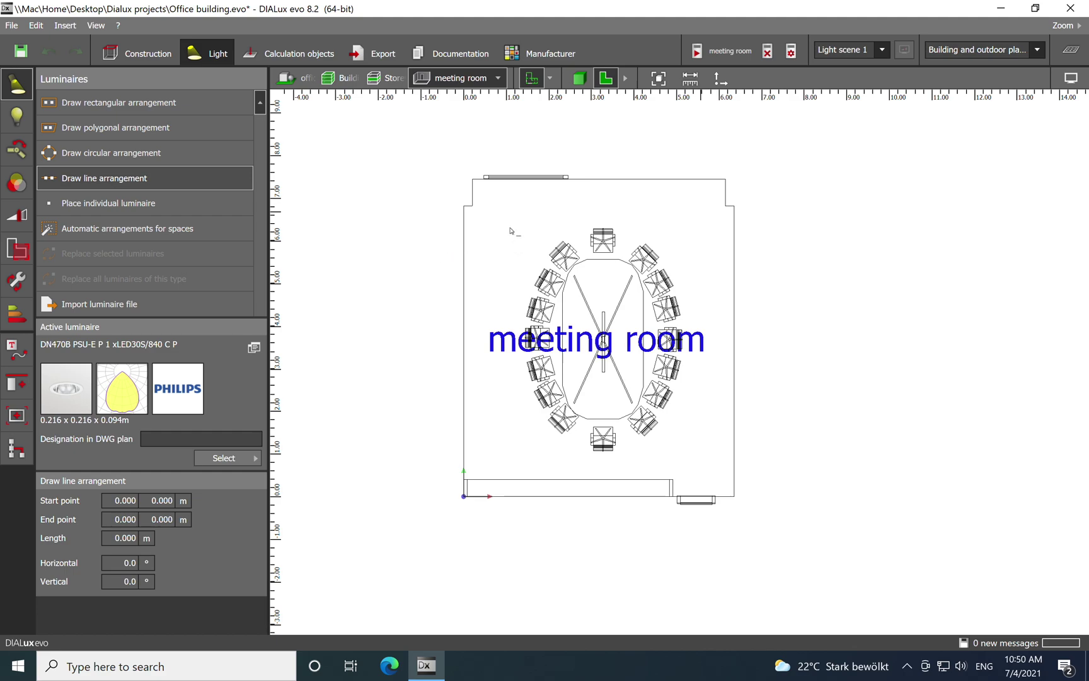
{"action": "left_click", "coordinate": [503, 208]}
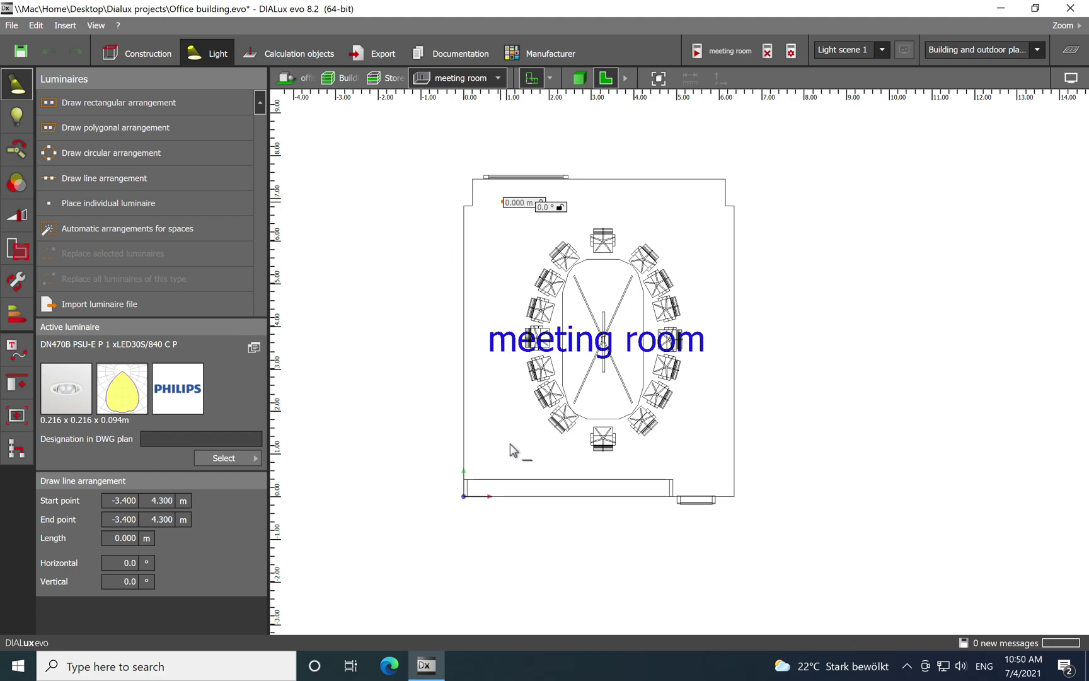
{"action": "left_click", "coordinate": [507, 460]}
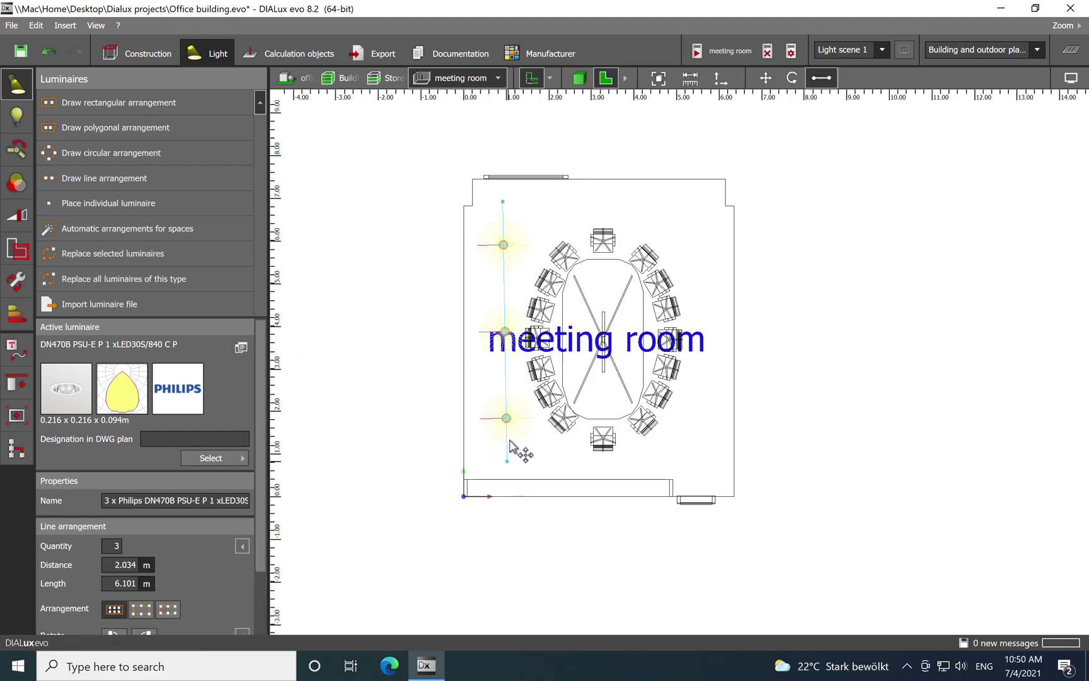
{"action": "right_click", "coordinate": [506, 331]}
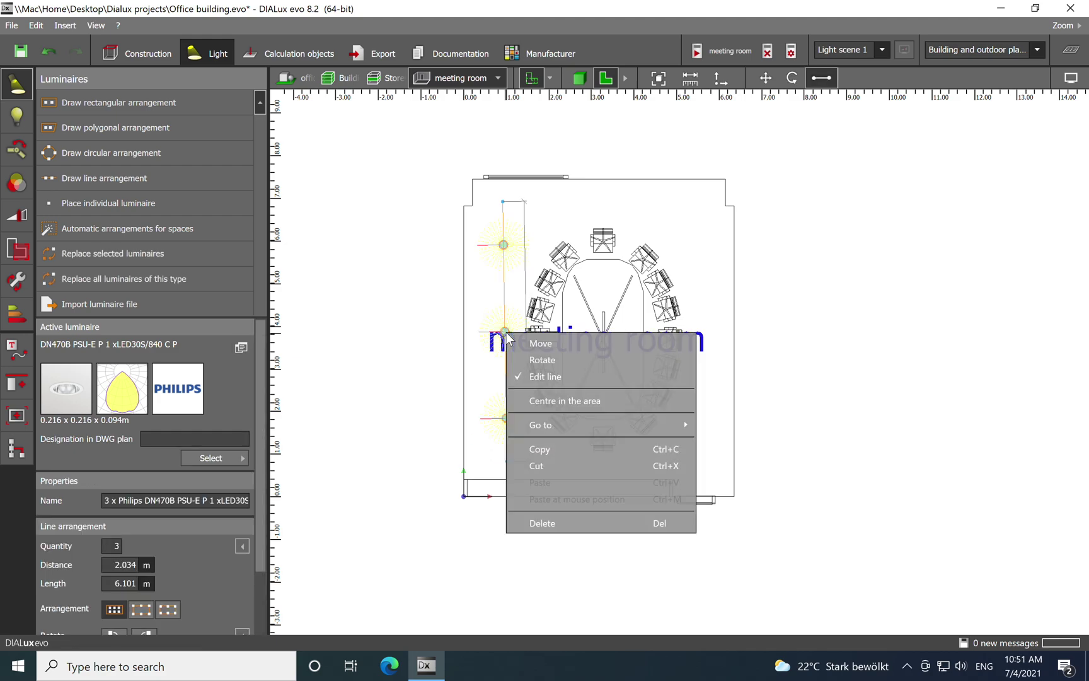
{"action": "left_click", "coordinate": [579, 523]}
Draw a vertical line arrangement about 5.5 m long between the meeting room's left wall and the table, with a quantity of 4 luminaires.
{"action": "left_click", "coordinate": [123, 178]}
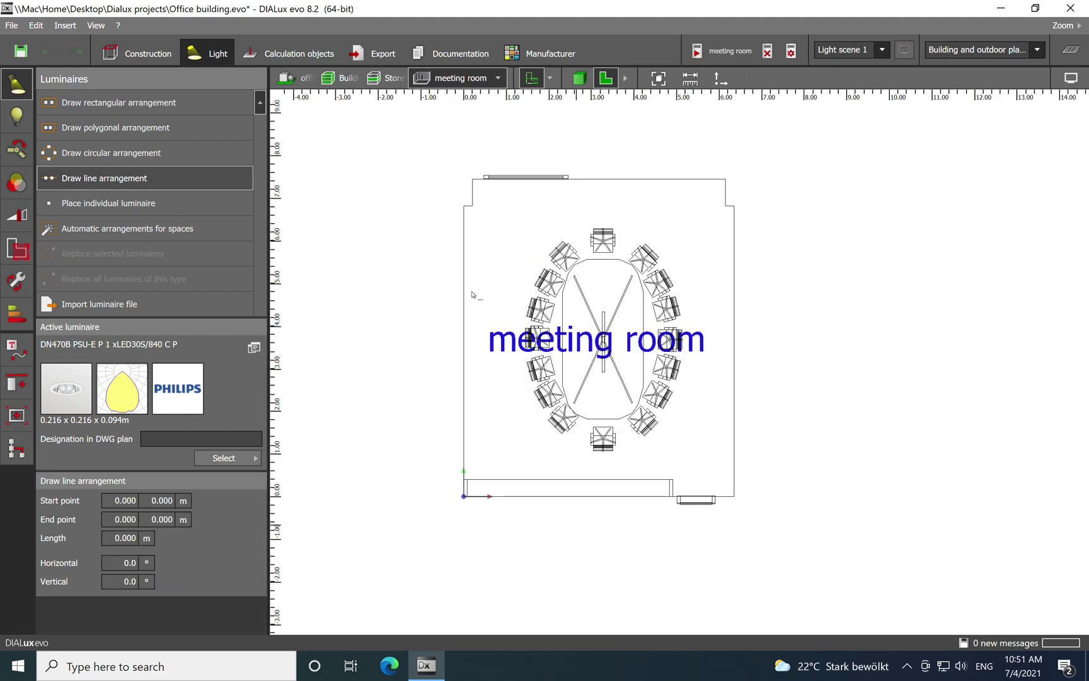
{"action": "left_click", "coordinate": [499, 218]}
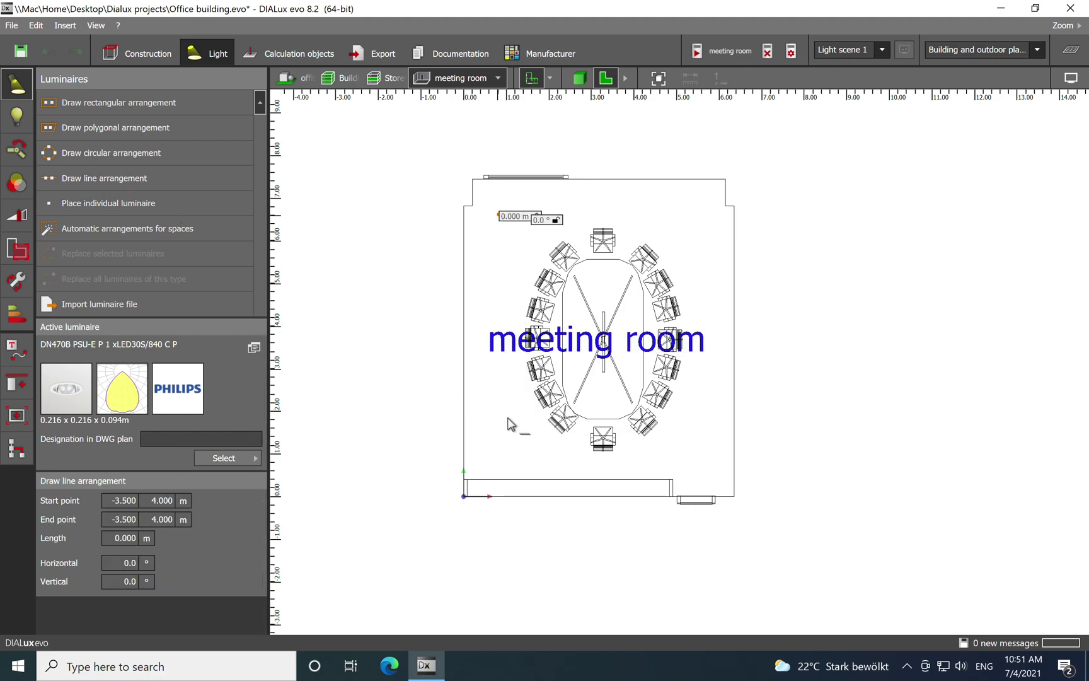
{"action": "left_click", "coordinate": [500, 449]}
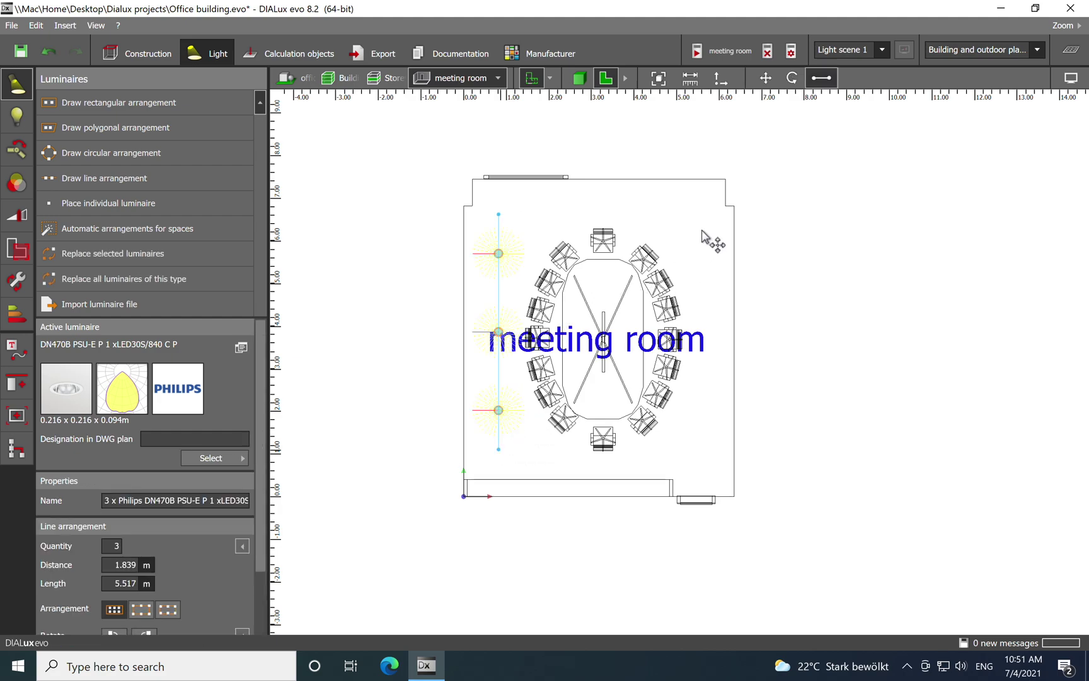
{"action": "left_click", "coordinate": [121, 546]}
{"action": "type", "text": "4"}
{"action": "key", "text": "Return"}
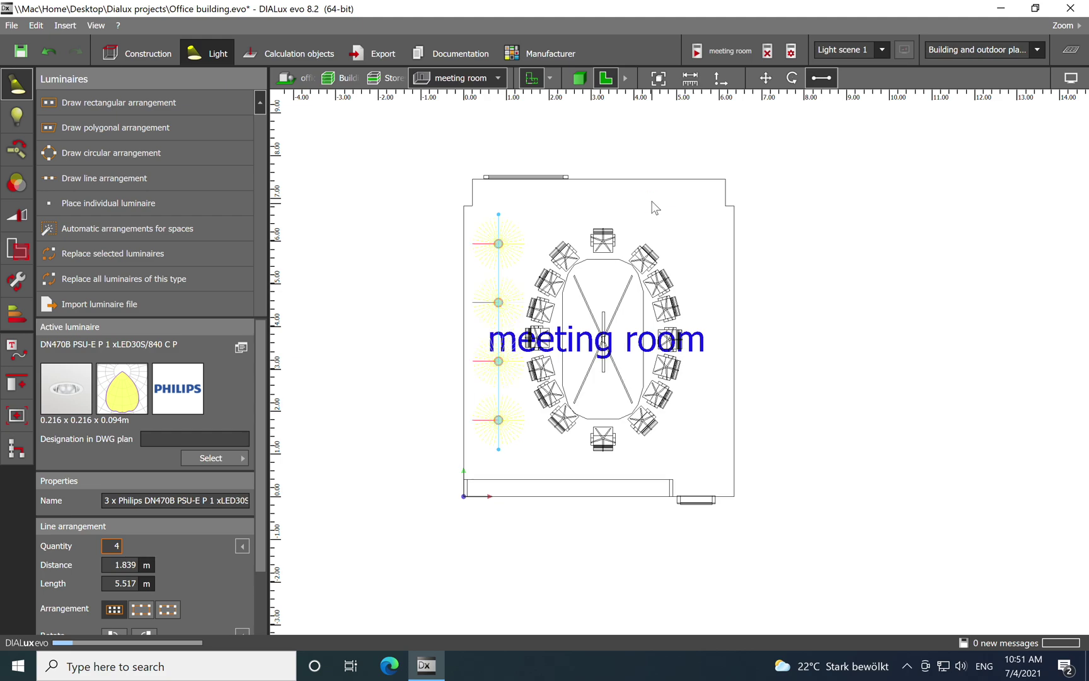
Try a luminaire distance of 1.5 m for the line, and a distance of 2 m with a length of 8 m.
{"action": "left_click", "coordinate": [499, 422]}
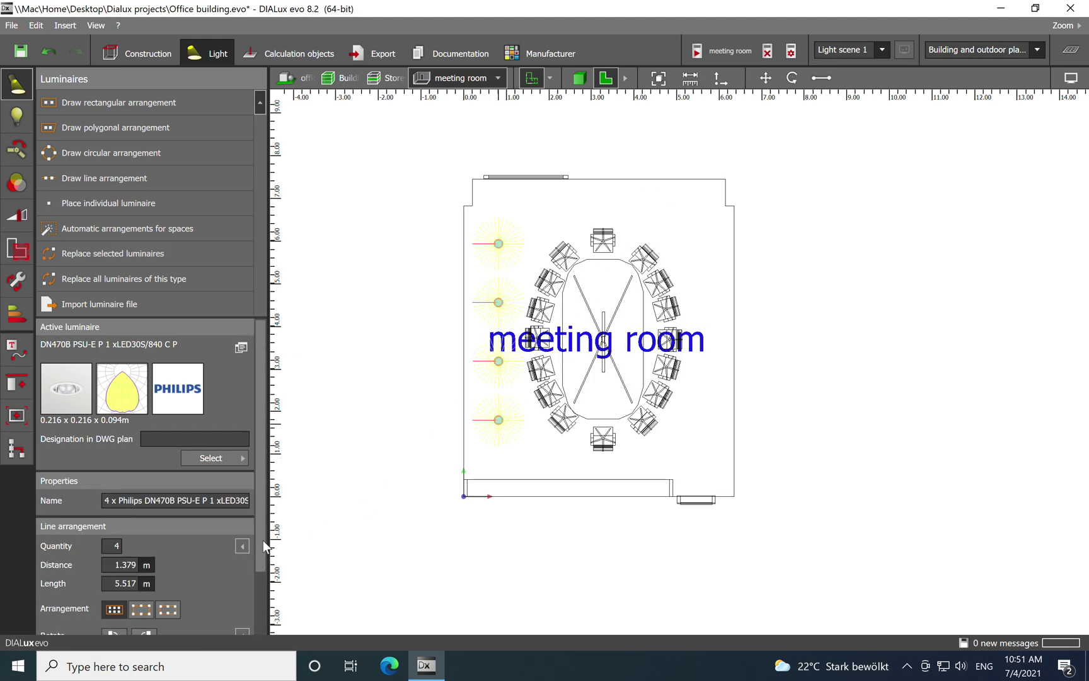
{"action": "left_click", "coordinate": [114, 565]}
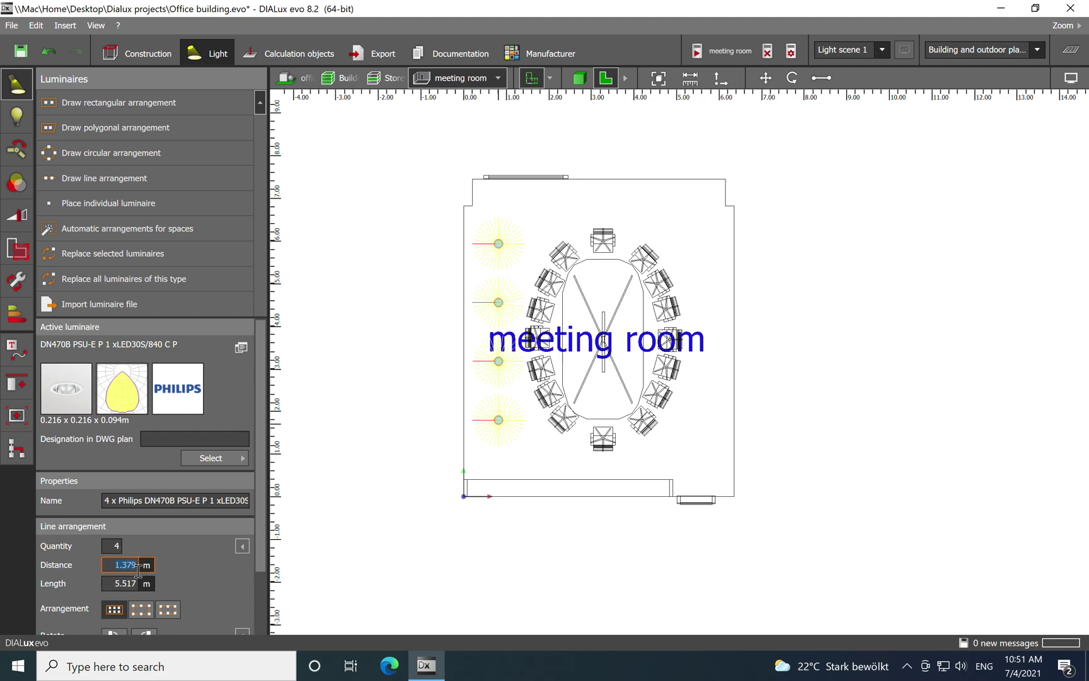
{"action": "key", "text": "BackSpace"}
{"action": "type", "text": "1.5"}
{"action": "left_click", "coordinate": [127, 585]}
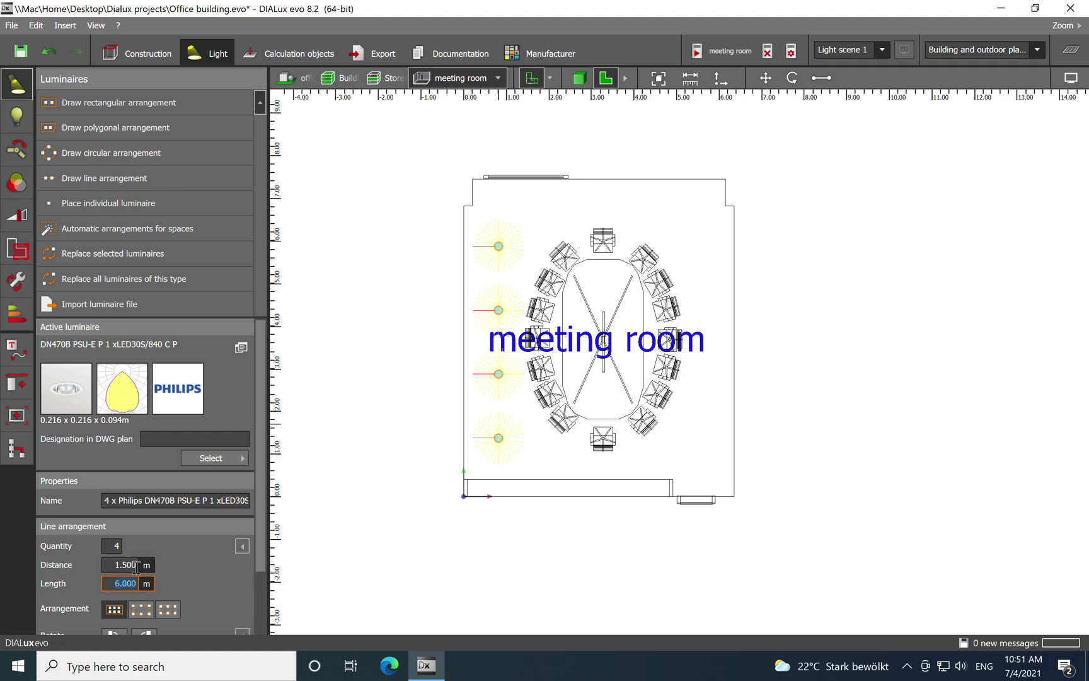
{"action": "left_click", "coordinate": [137, 570]}
{"action": "type", "text": "2"}
{"action": "left_click", "coordinate": [104, 586]}
{"action": "type", "text": "8"}
{"action": "key", "text": "Return"}
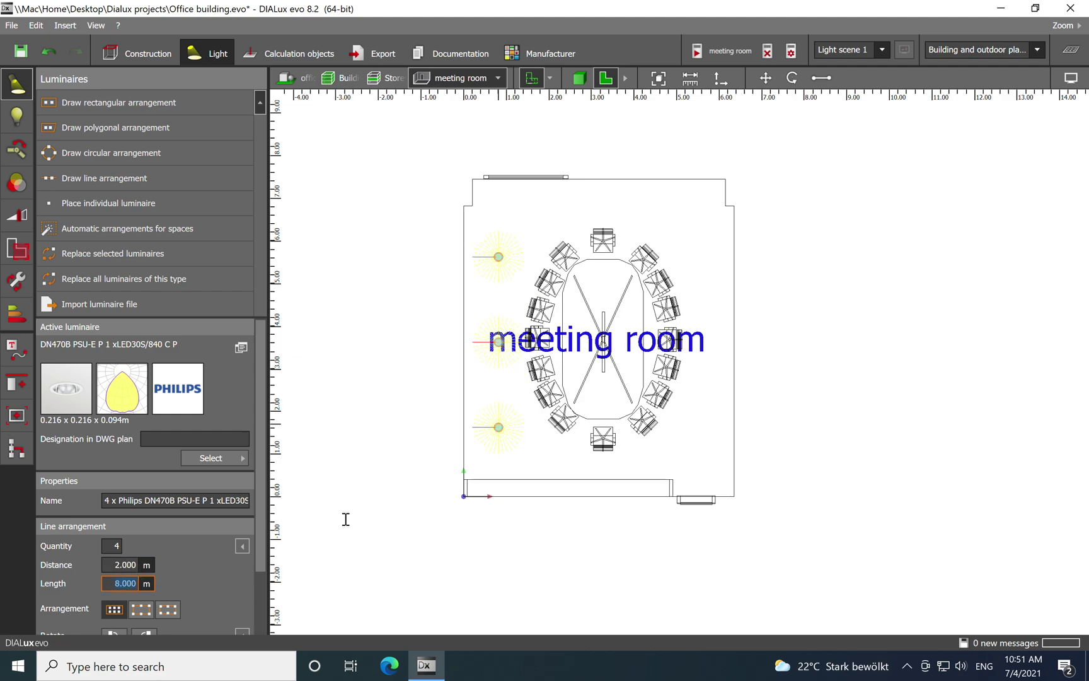
Set the distance between the luminaires in the line to 1.8 m.
{"action": "left_click", "coordinate": [138, 566]}
{"action": "type", "text": "1.8"}
{"action": "key", "text": "Tab"}
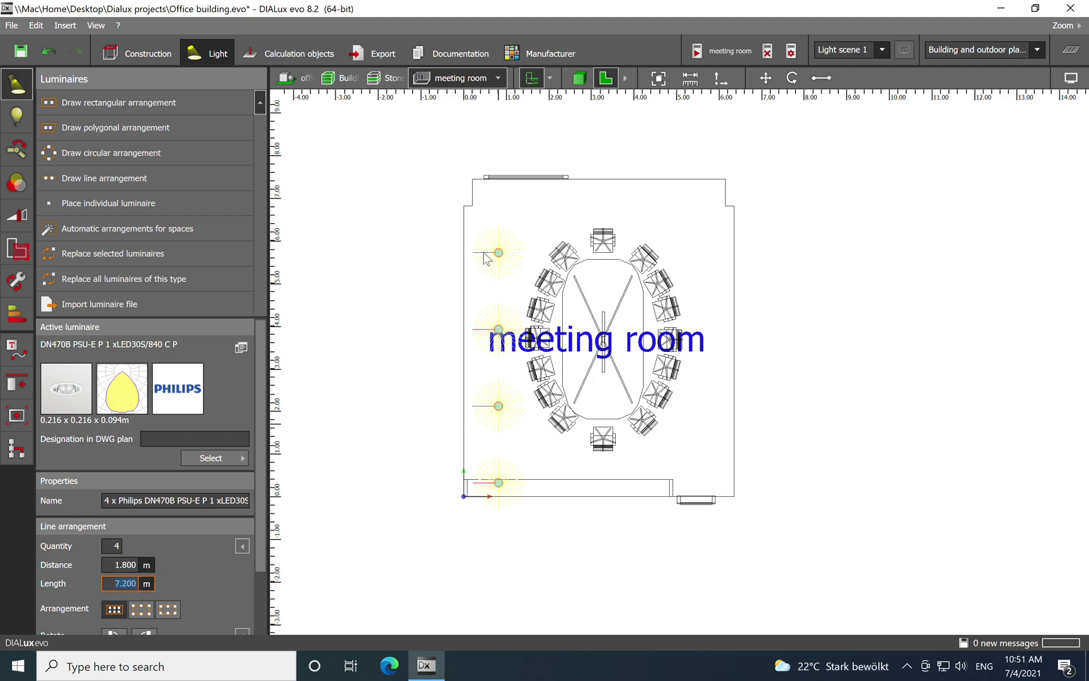
Move the line of four luminaires straight up the plan so it sits between the upper wall and the low cabinet.
{"action": "right_click", "coordinate": [498, 252]}
{"action": "left_click", "coordinate": [523, 264]}
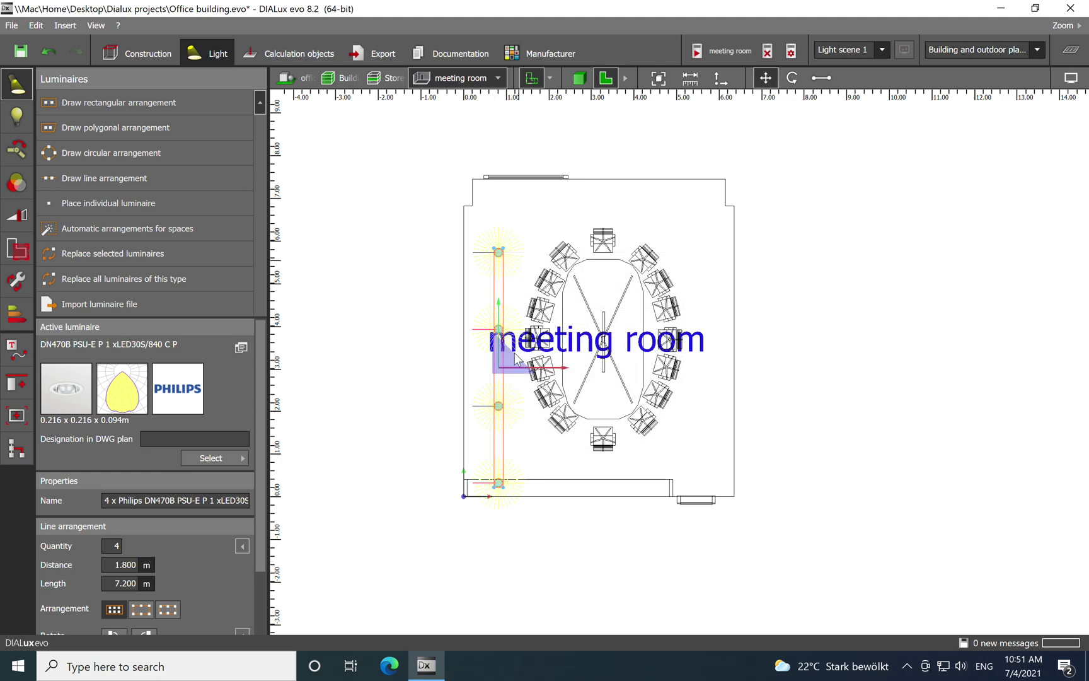
{"action": "left_click_drag", "start_coordinate": [500, 358], "coordinate": [502, 341]}
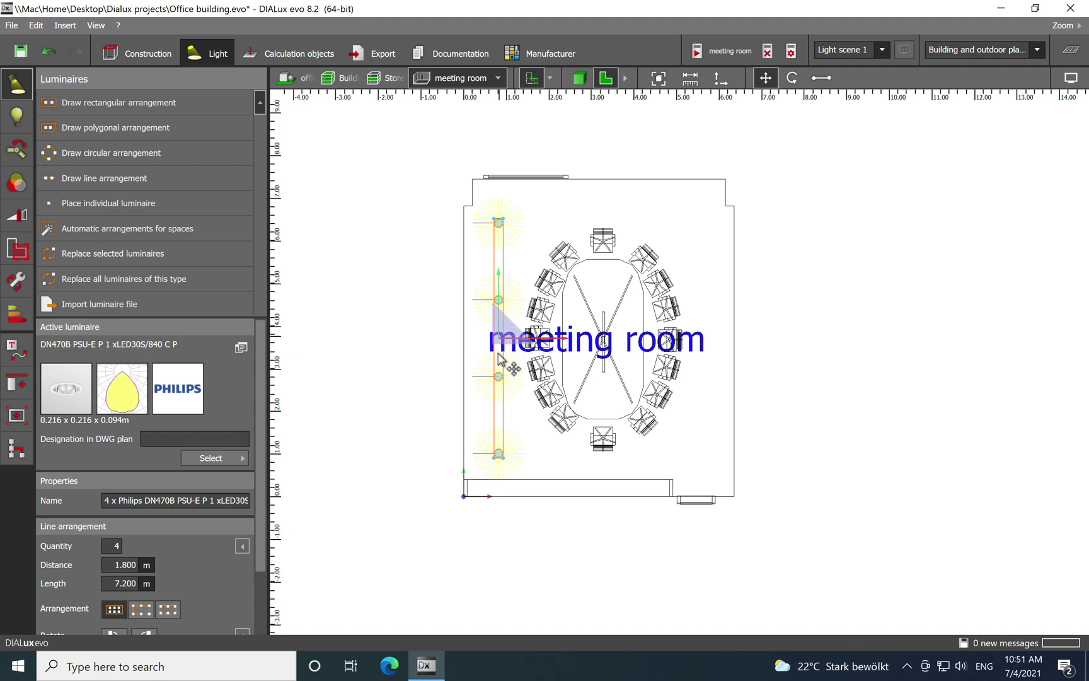
{"action": "right_click", "coordinate": [502, 341]}
Copy the line of four luminaires to the table's right side and align it with the original row.
{"action": "left_click", "coordinate": [501, 303]}
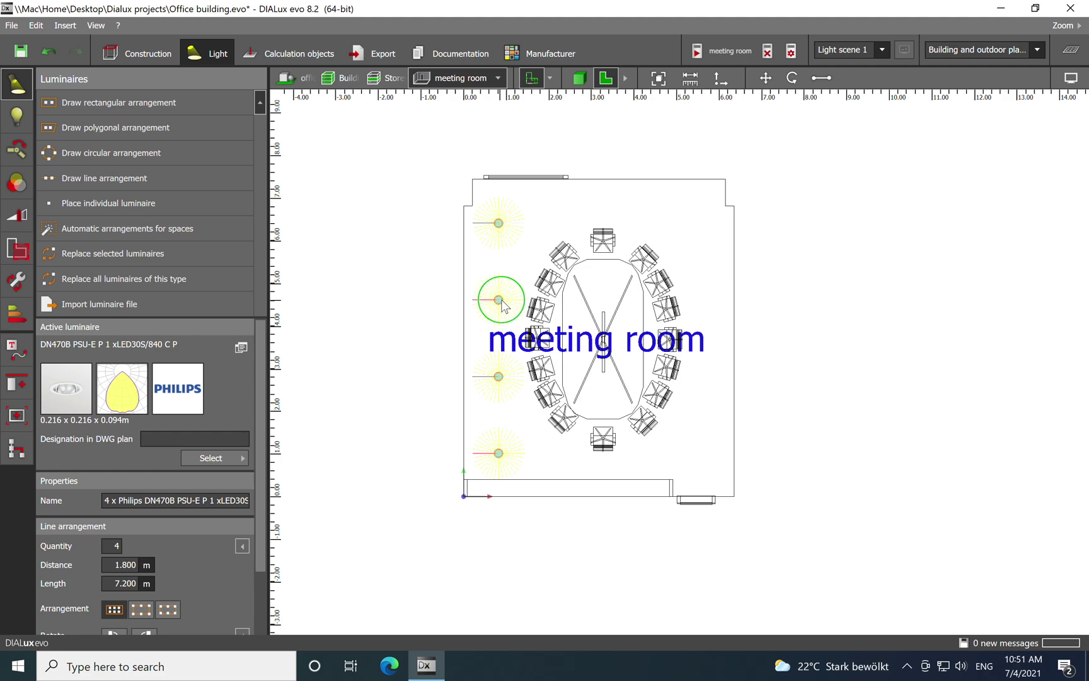
{"action": "right_click", "coordinate": [502, 299]}
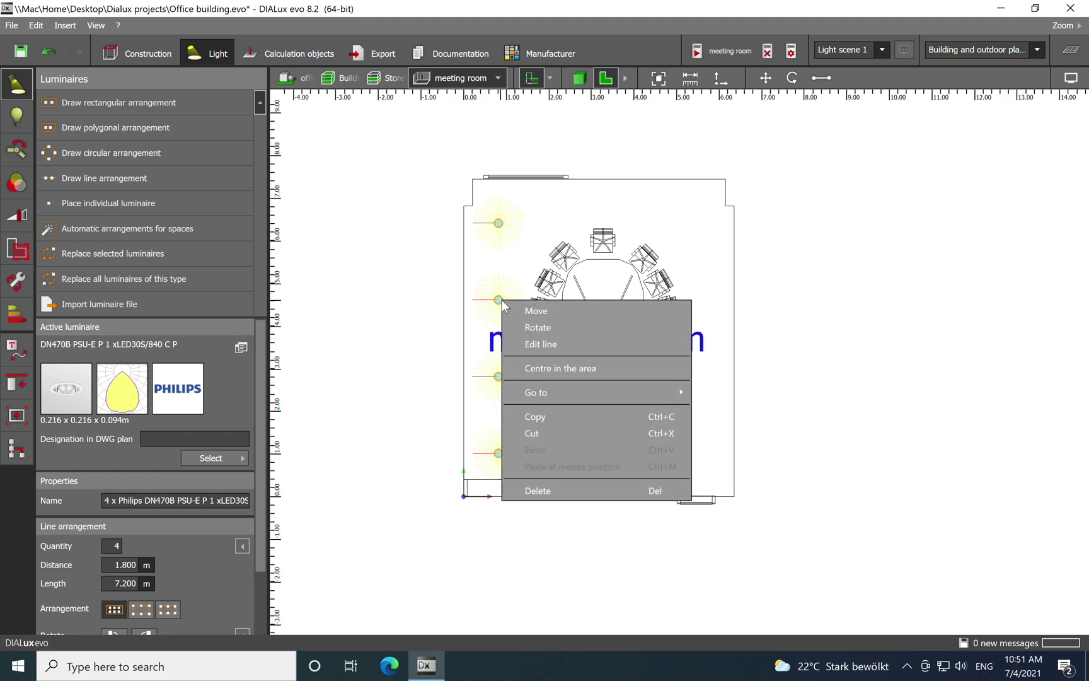
{"action": "left_click", "coordinate": [536, 416]}
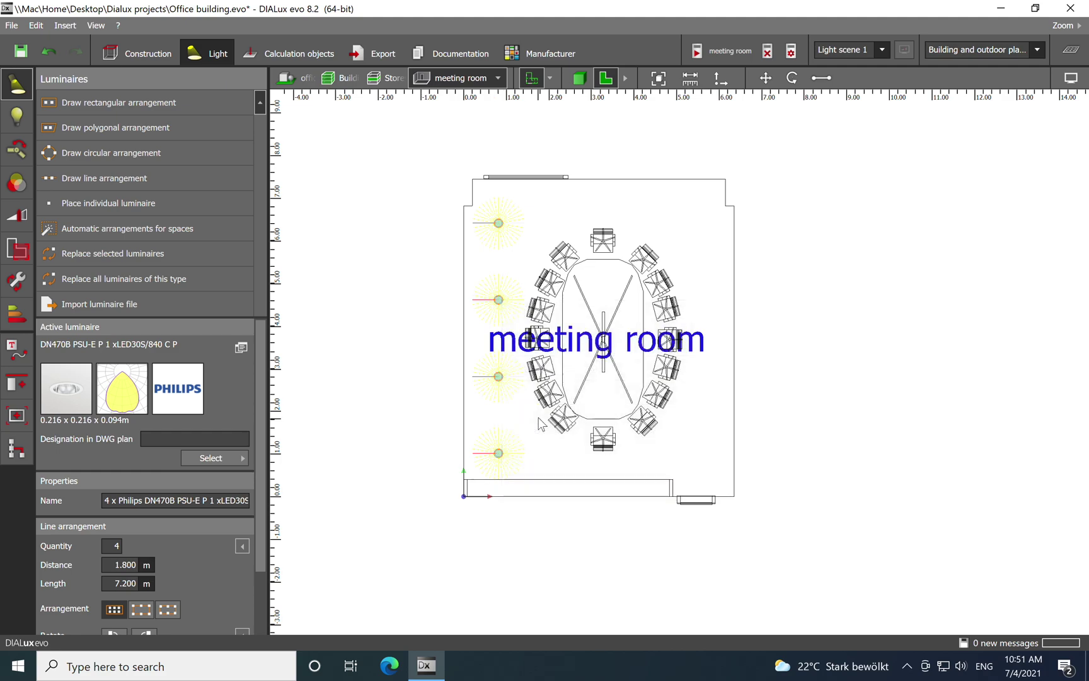
{"action": "right_click", "coordinate": [709, 339]}
{"action": "left_click", "coordinate": [744, 414]}
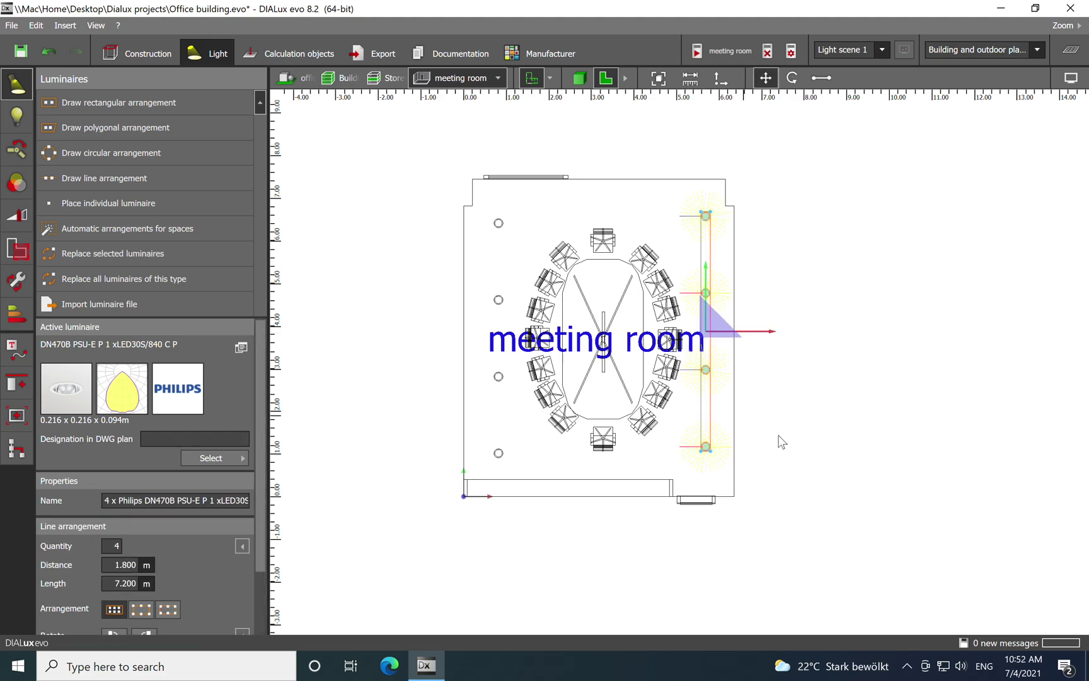
{"action": "left_click_drag", "start_coordinate": [710, 334], "coordinate": [707, 341]}
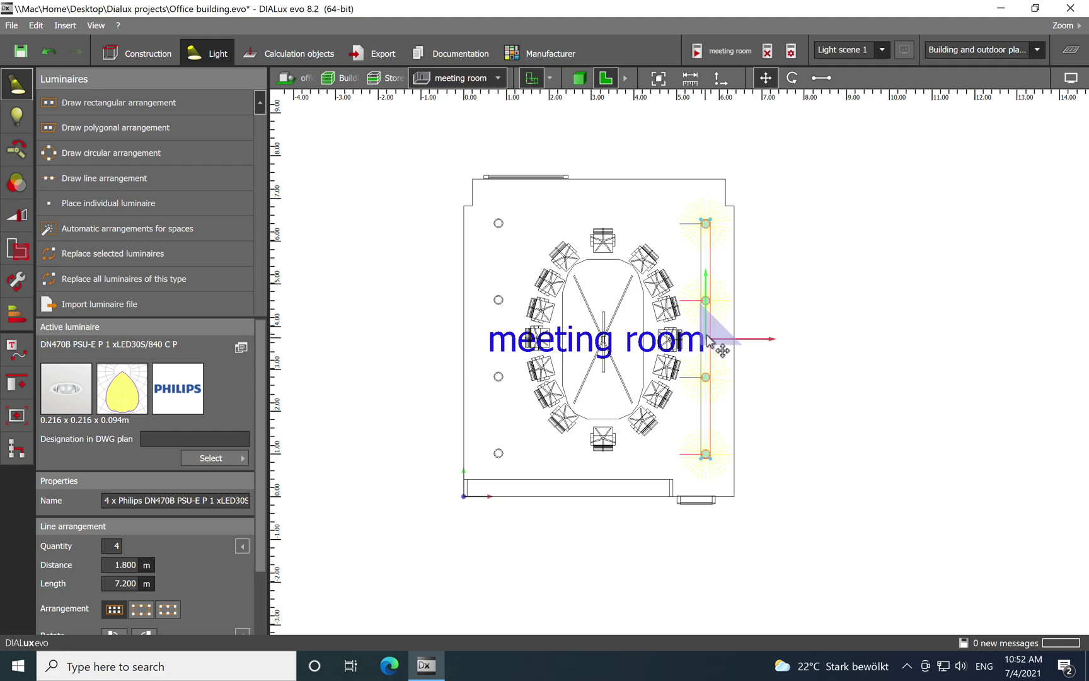
{"action": "left_click", "coordinate": [652, 206]}
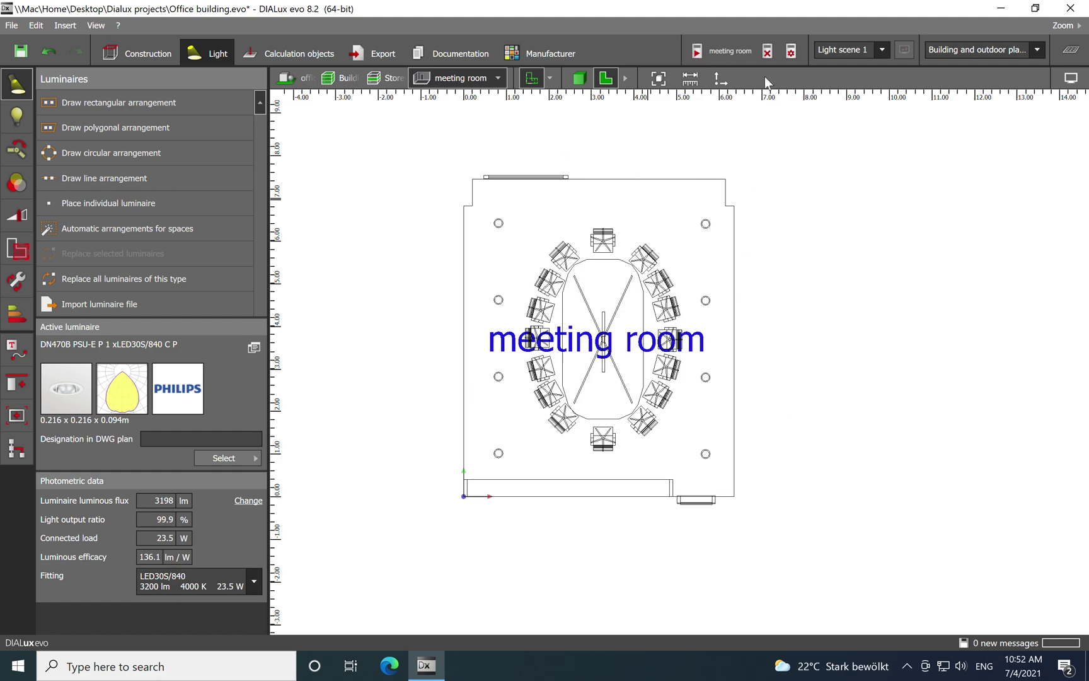
Calculate the meeting room's lighting results and inspect the workplane isolines around the table.
{"action": "left_click", "coordinate": [709, 49]}
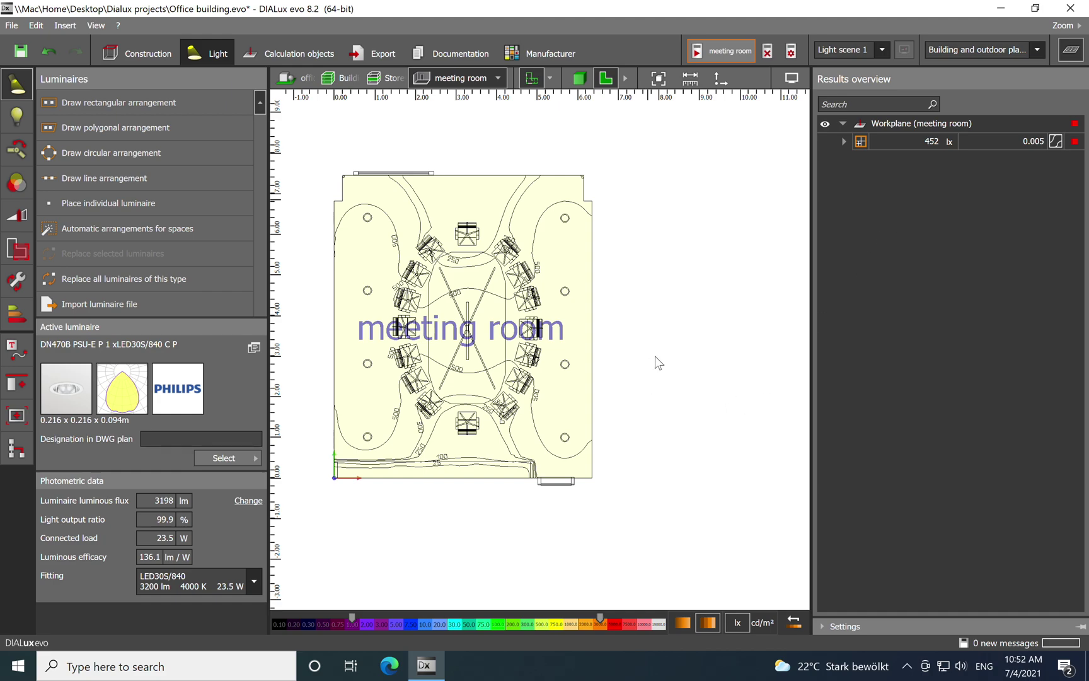
{"action": "scroll", "coordinate": [404, 200], "scroll_direction": "up", "scroll_amount": 2}
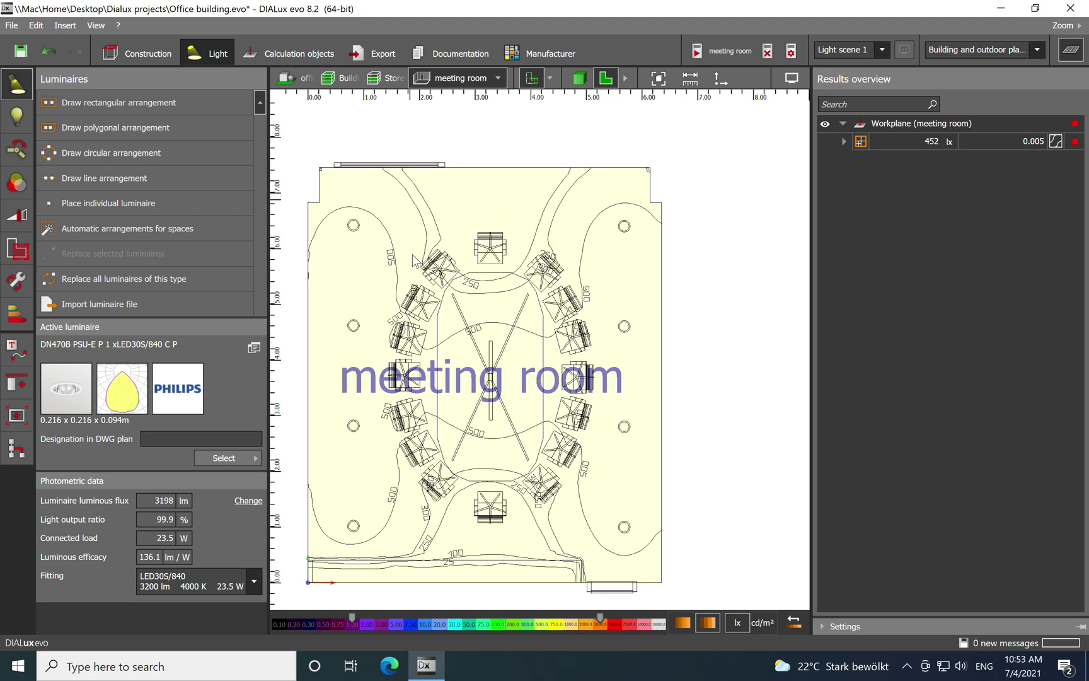
Set the distance between the luminaires in the row on the table's right side to 1.5 m.
{"action": "left_click", "coordinate": [356, 228]}
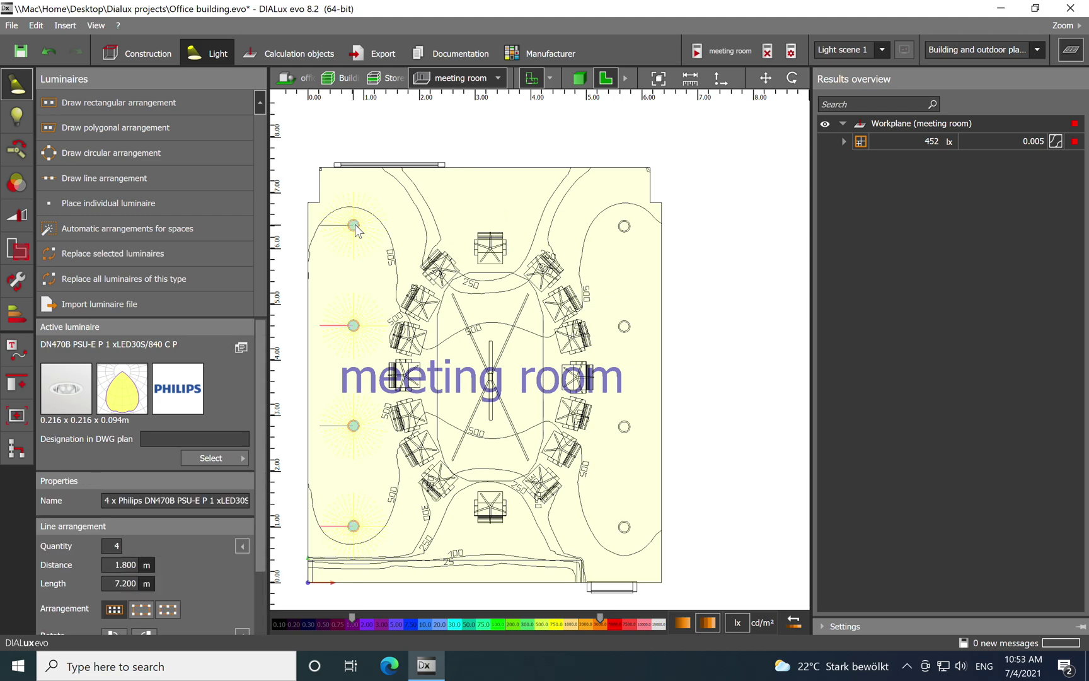
{"action": "left_click", "coordinate": [607, 252]}
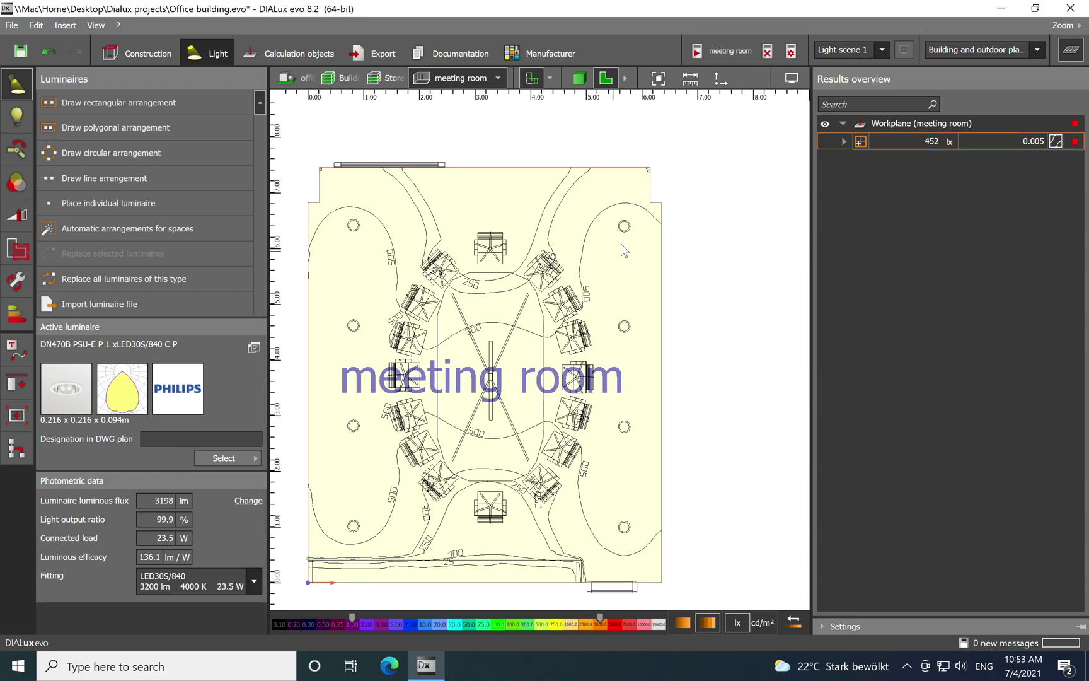
{"action": "left_click", "coordinate": [626, 231]}
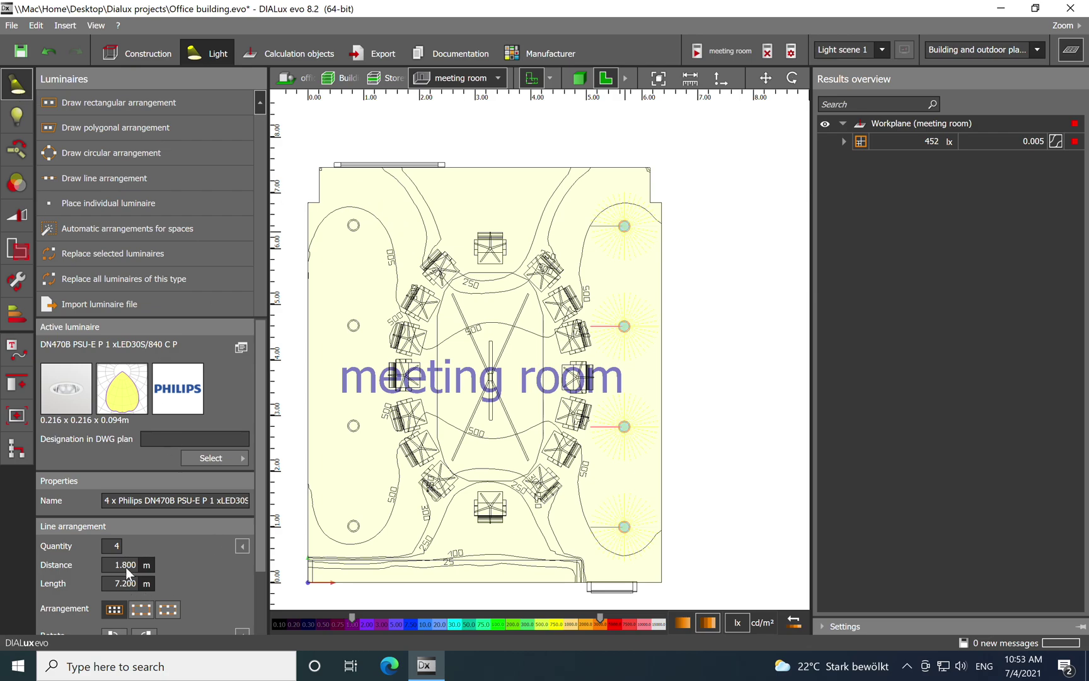
{"action": "type", "text": "1.5"}
{"action": "left_click", "coordinate": [124, 584]}
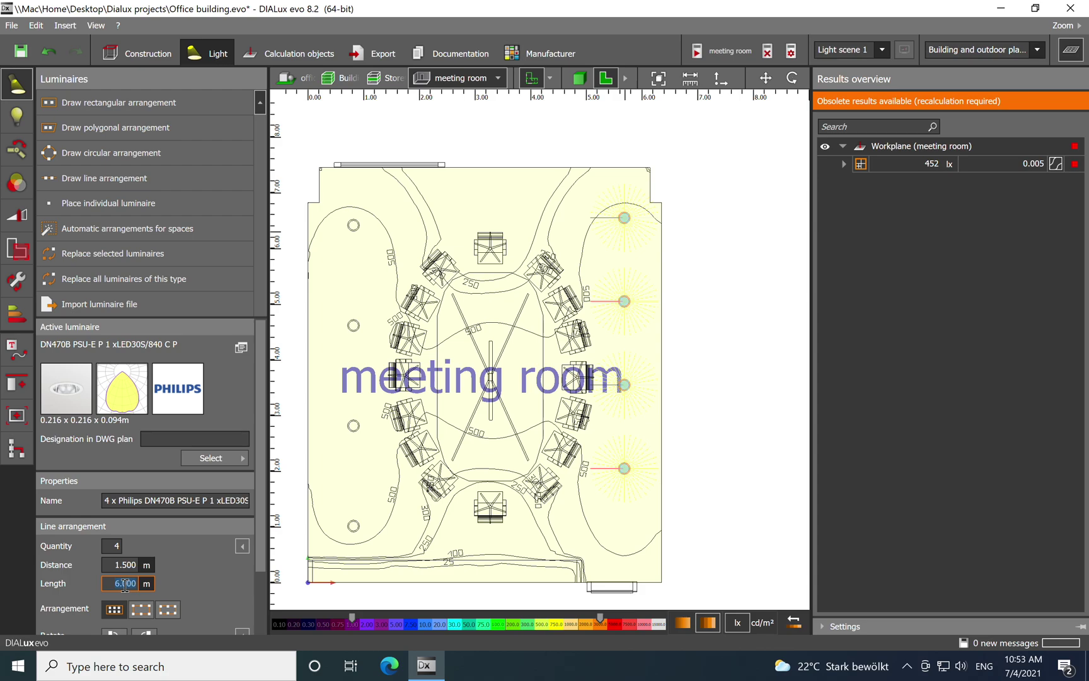
Increase the row on the table's right side to five luminaires and space them 1.4 m apart.
{"action": "left_click", "coordinate": [120, 546]}
{"action": "type", "text": "5"}
{"action": "left_click", "coordinate": [133, 564]}
{"action": "left_click", "coordinate": [133, 564]}
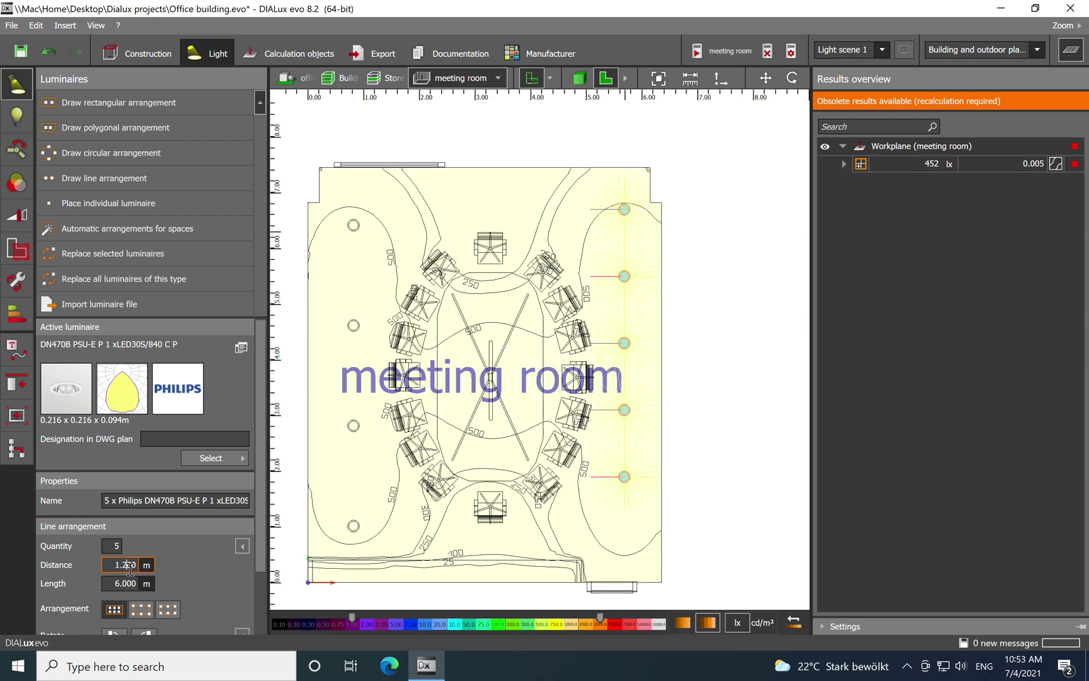
{"action": "key", "text": "BackSpace"}
{"action": "type", "text": "4"}
{"action": "key", "text": "Tab"}
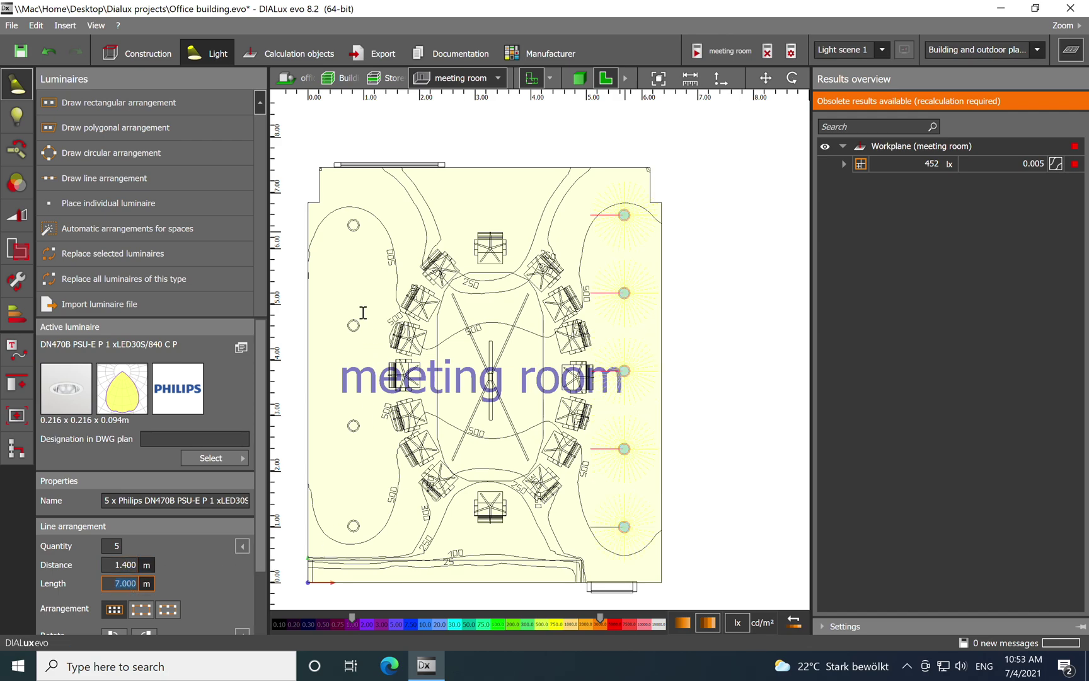
Set the row on the table's left side to a 1.4 m distance and a quantity of five luminaires.
{"action": "left_click", "coordinate": [357, 228]}
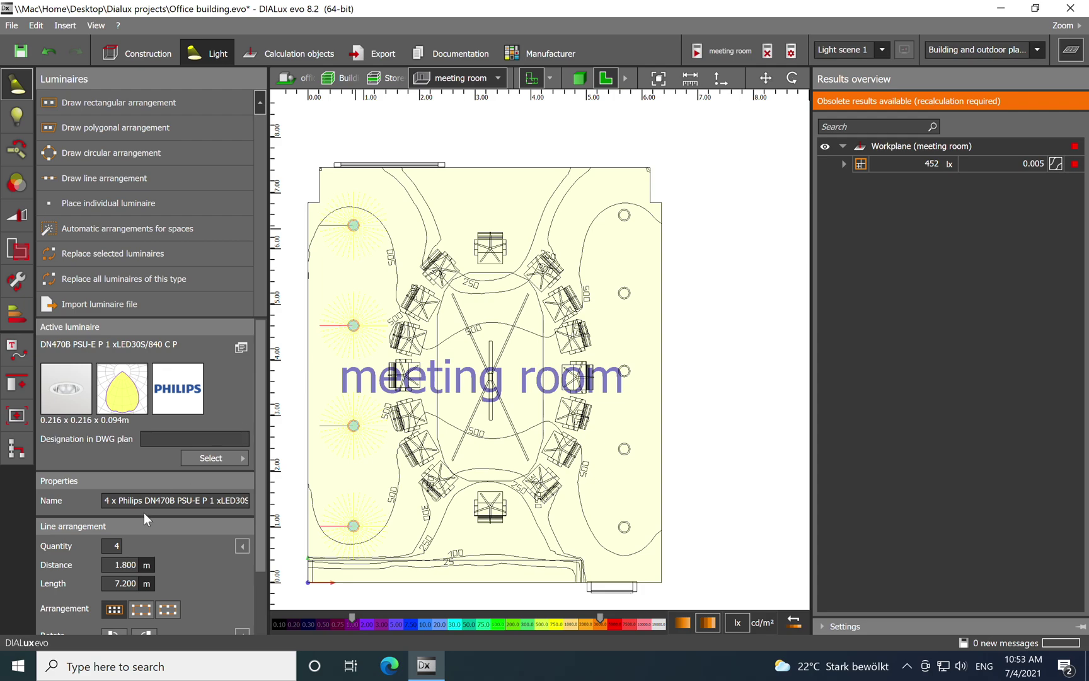
{"action": "left_click", "coordinate": [134, 565]}
{"action": "key", "text": "BackSpace"}
{"action": "type", "text": "1.4"}
{"action": "left_click", "coordinate": [115, 546]}
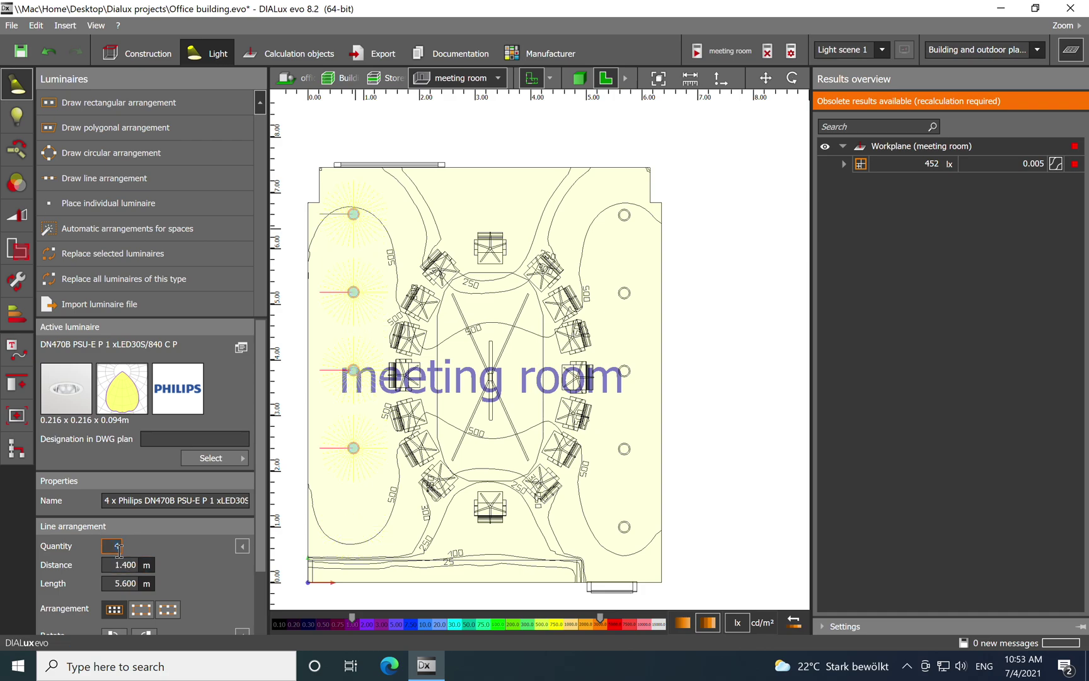
{"action": "type", "text": "5"}
{"action": "key", "text": "Tab"}
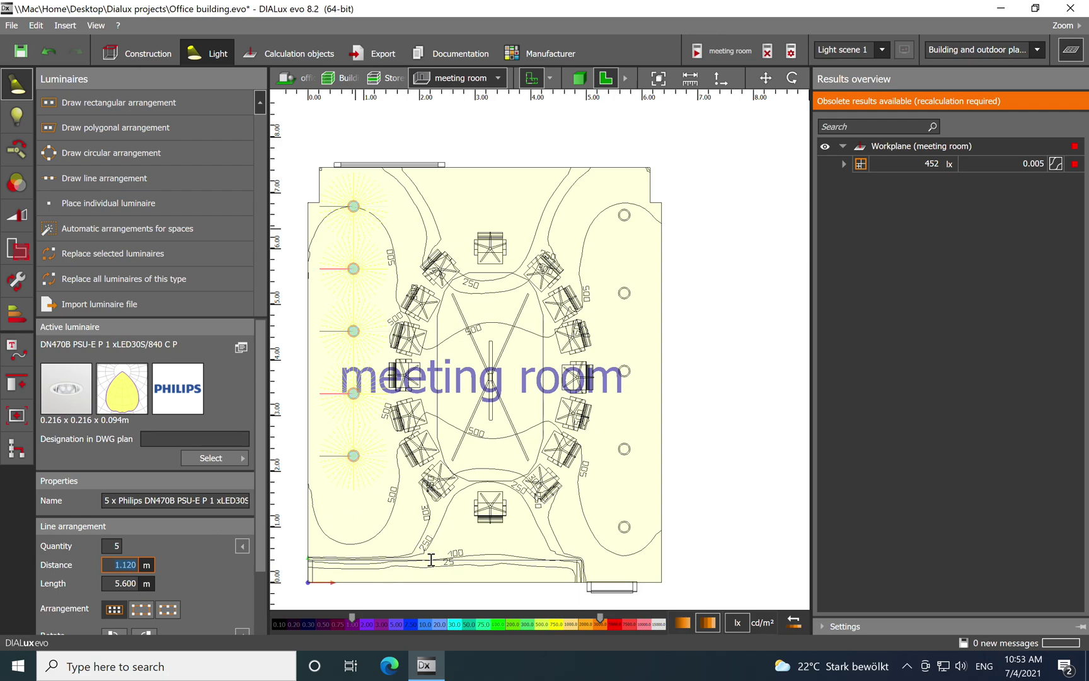
Set the distance between the five luminaires on the table's left side back to 1.4 m.
{"action": "left_click", "coordinate": [138, 566]}
{"action": "key", "text": "BackSpace"}
{"action": "key", "text": "BackSpace"}
{"action": "key", "text": "BackSpace"}
{"action": "key", "text": "BackSpace"}
{"action": "type", "text": ".40"}
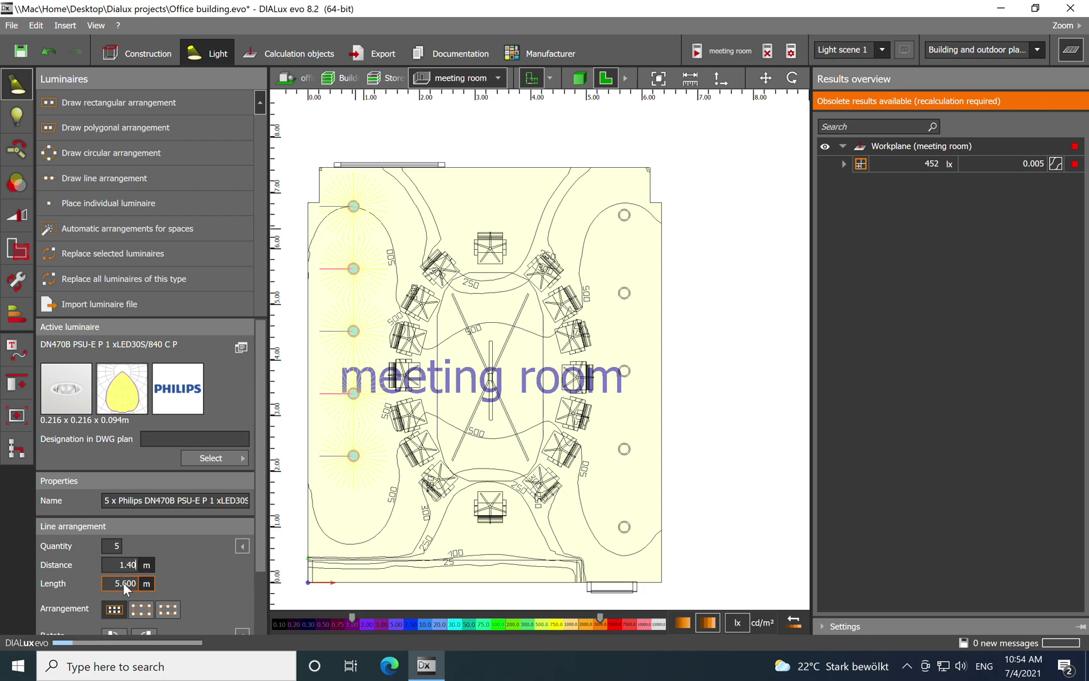
{"action": "key", "text": "Tab"}
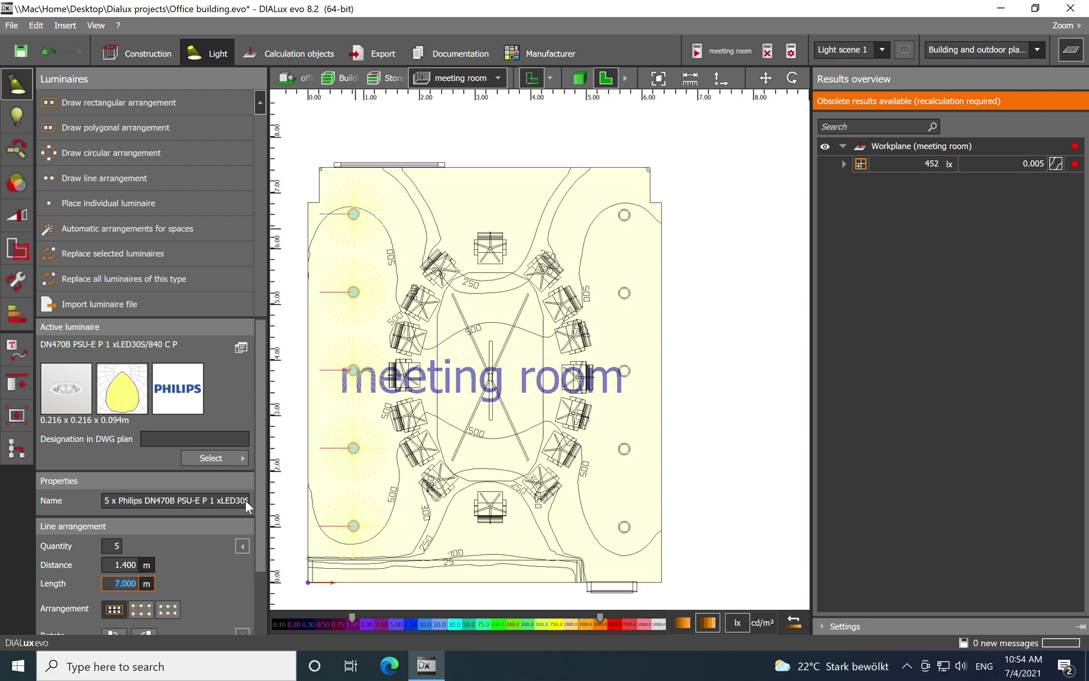
Assign the meeting room space the Offices utilisation profile for Conference and meeting rooms.
{"action": "left_click_drag", "start_coordinate": [259, 469], "coordinate": [253, 548]}
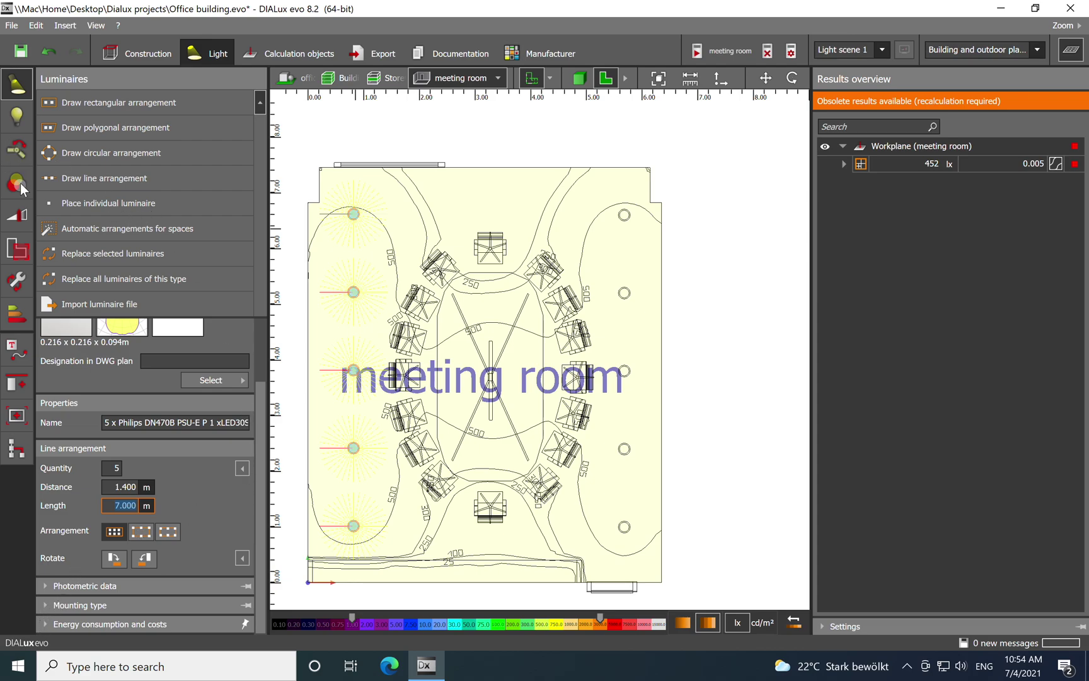
{"action": "left_click", "coordinate": [20, 252]}
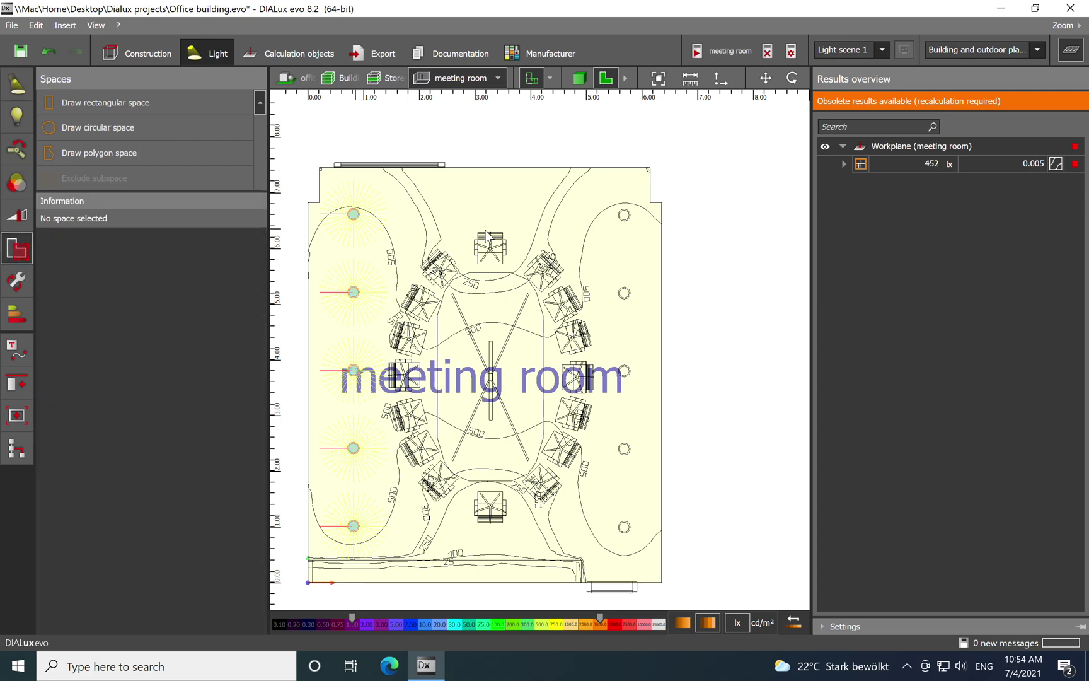
{"action": "left_click", "coordinate": [476, 199]}
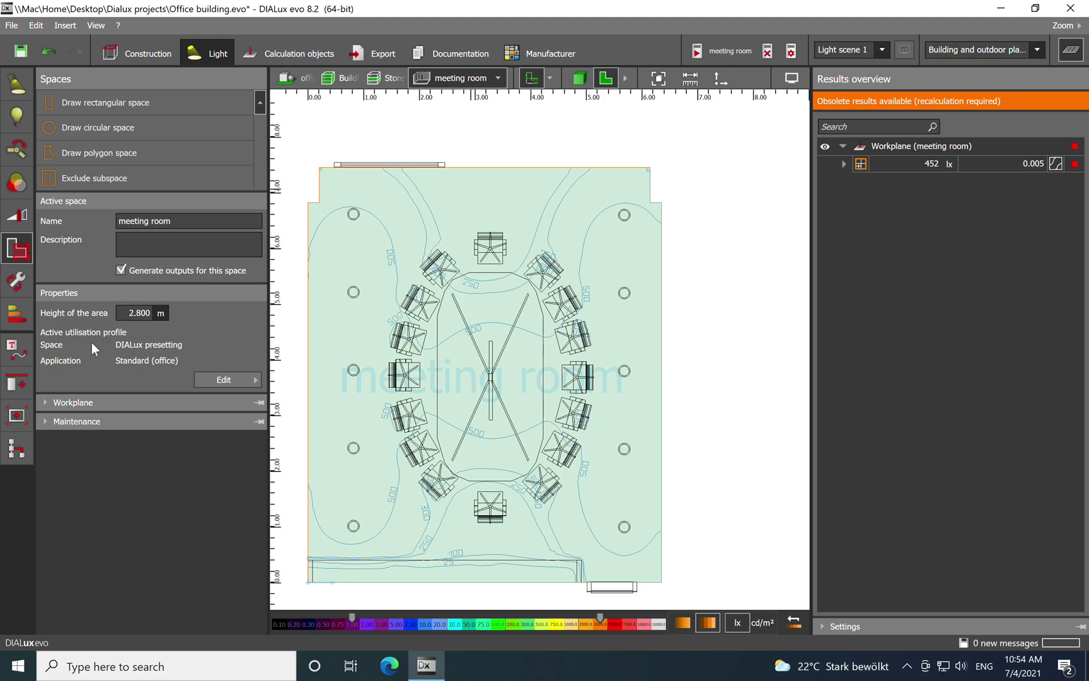
{"action": "left_click", "coordinate": [238, 382]}
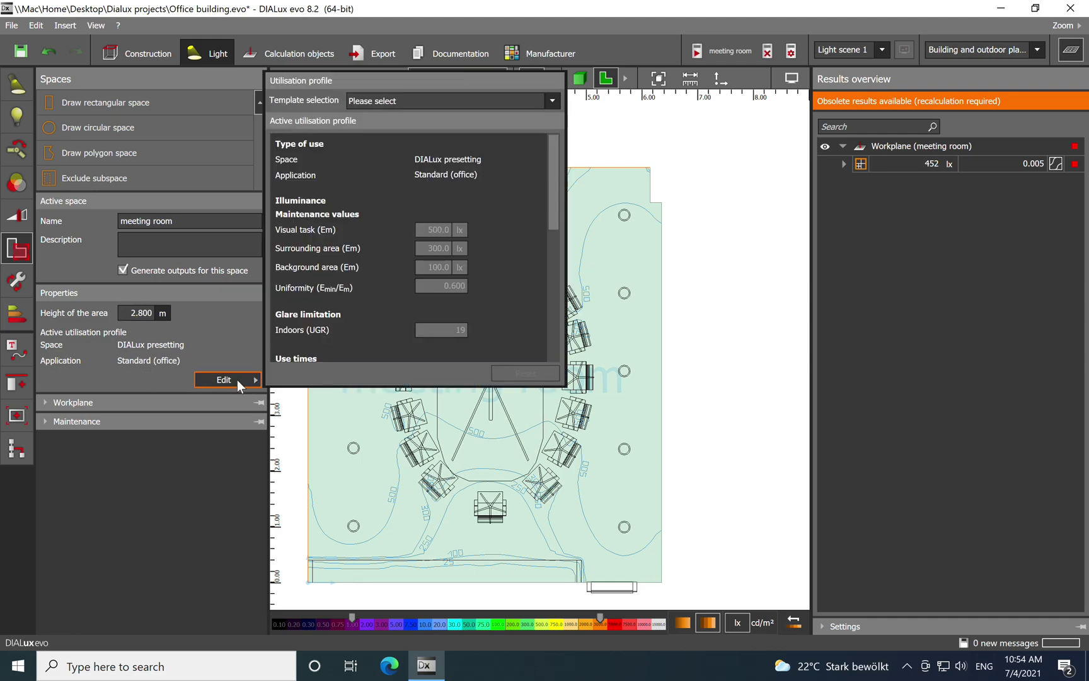
{"action": "left_click", "coordinate": [553, 102]}
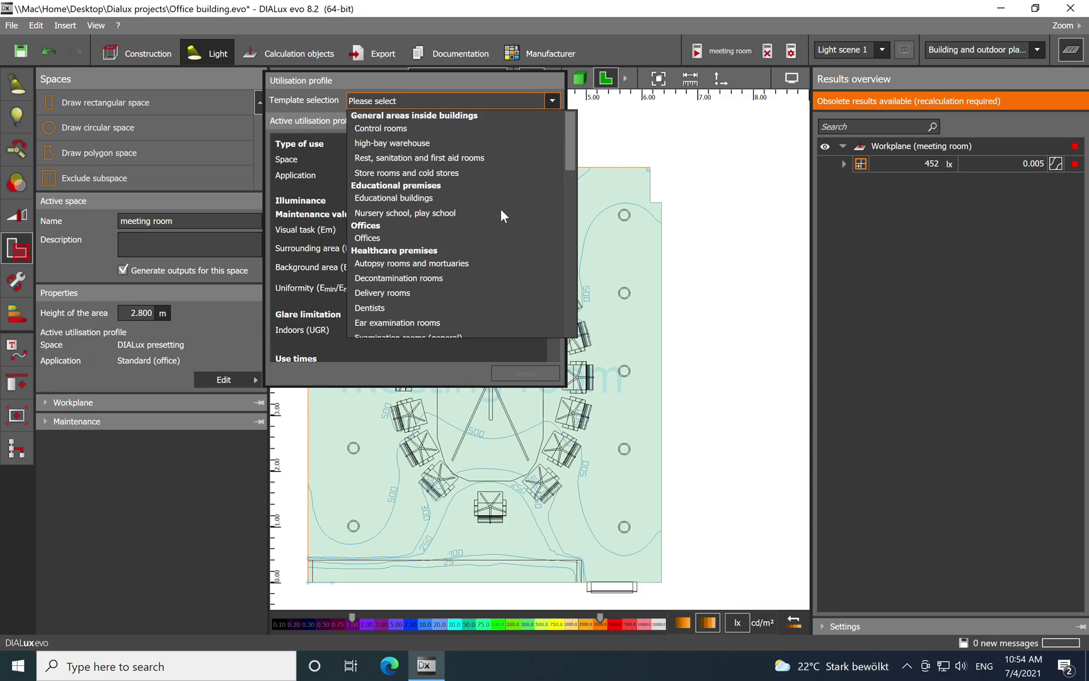
{"action": "mouse_move", "coordinate": [570, 142]}
{"action": "left_mouse_down"}
{"action": "mouse_move", "coordinate": [574, 323]}
{"action": "mouse_move", "coordinate": [554, 139]}
{"action": "mouse_move", "coordinate": [519, 112]}
{"action": "left_mouse_up"}
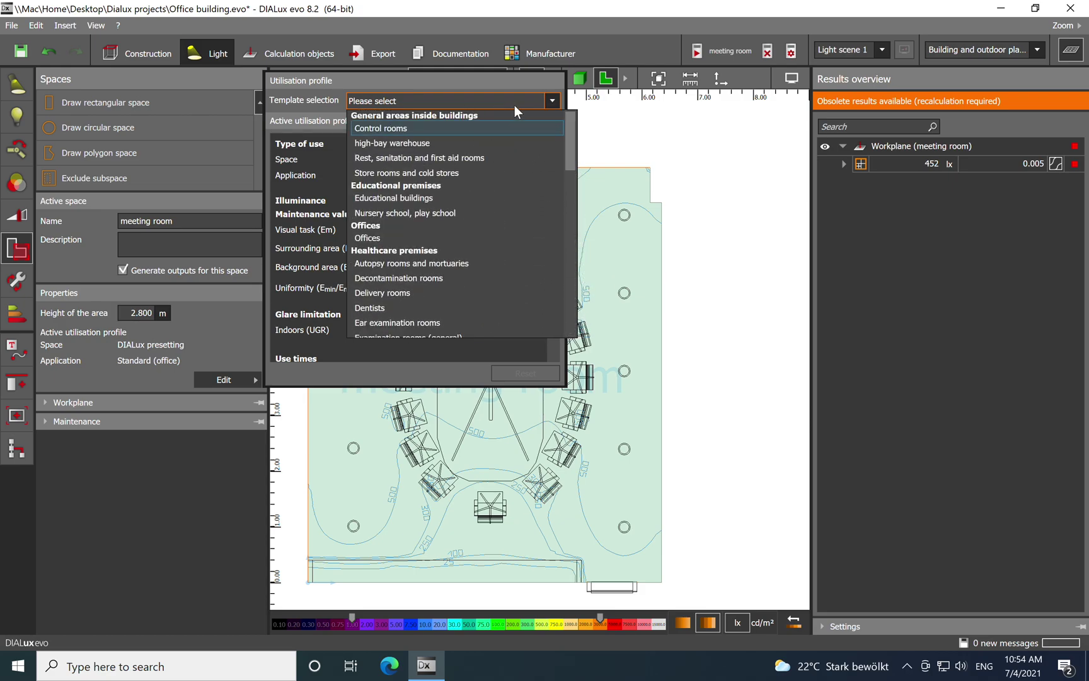
{"action": "left_click", "coordinate": [377, 237]}
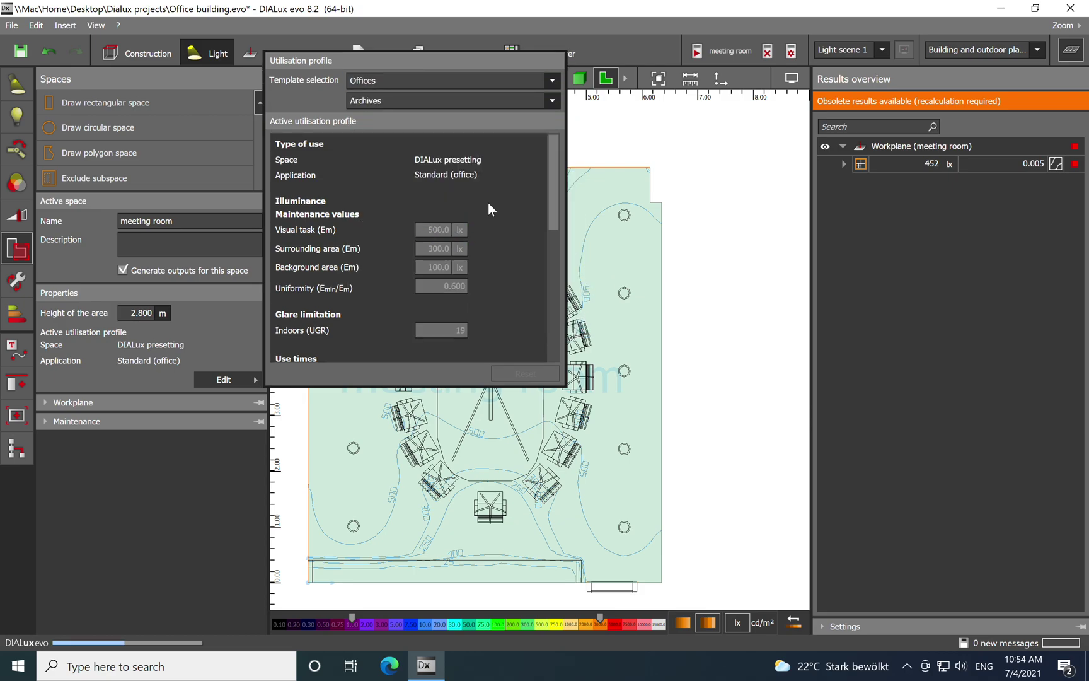
{"action": "left_click", "coordinate": [551, 101]}
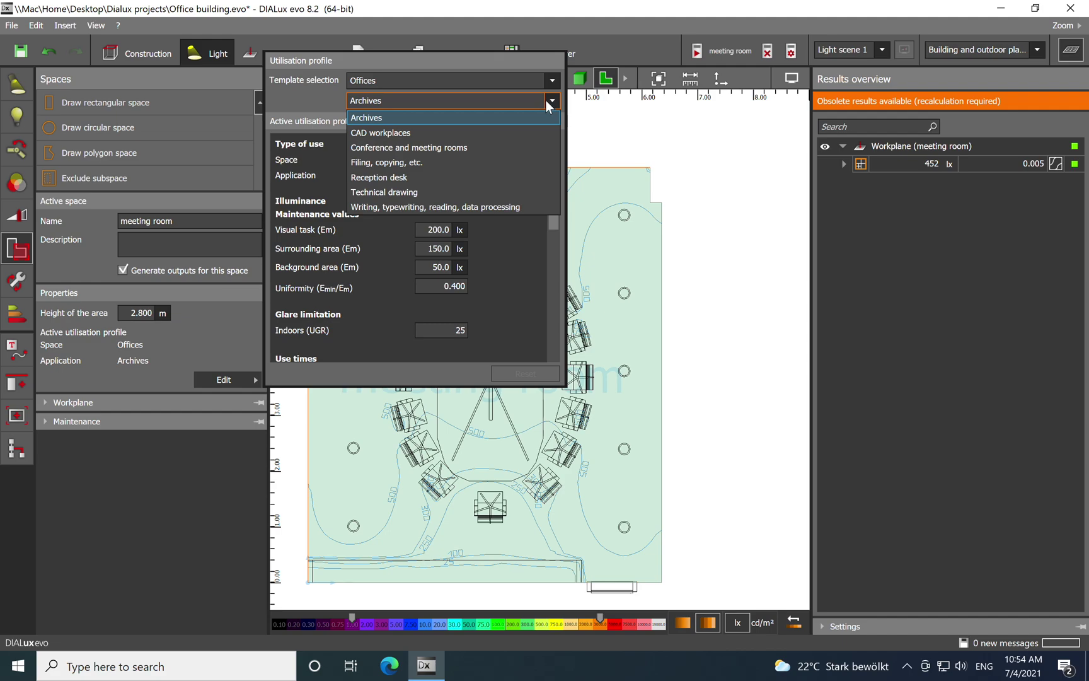
{"action": "left_click", "coordinate": [427, 148]}
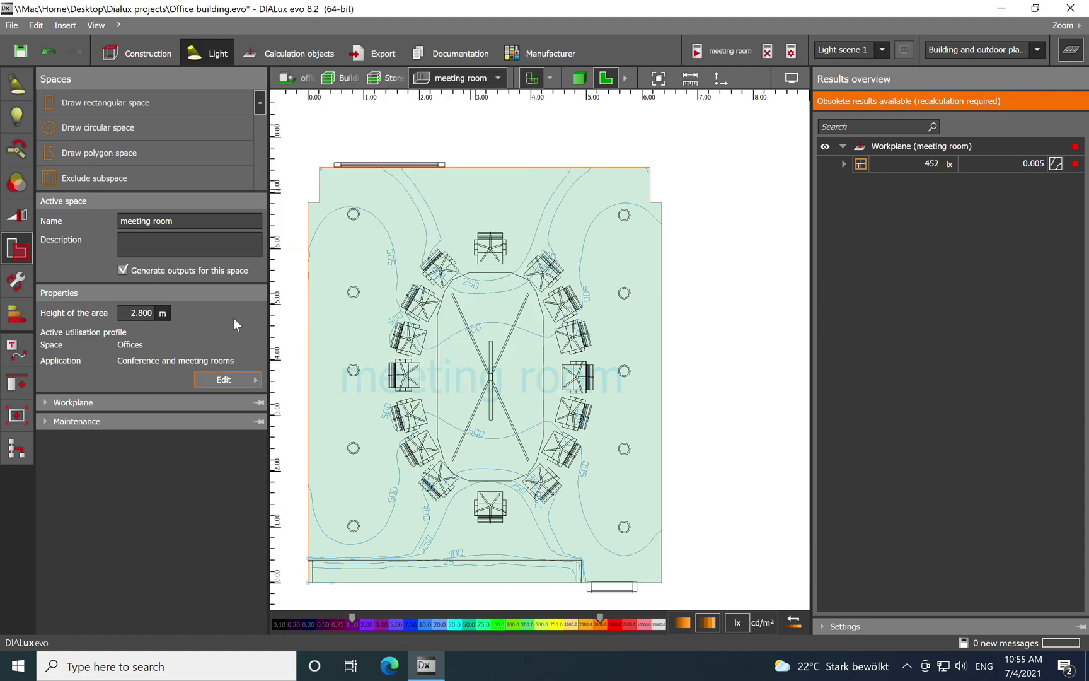
Recalculate the meeting room's lighting results with the changed luminaire rows and utilisation profile.
{"action": "left_click", "coordinate": [700, 53]}
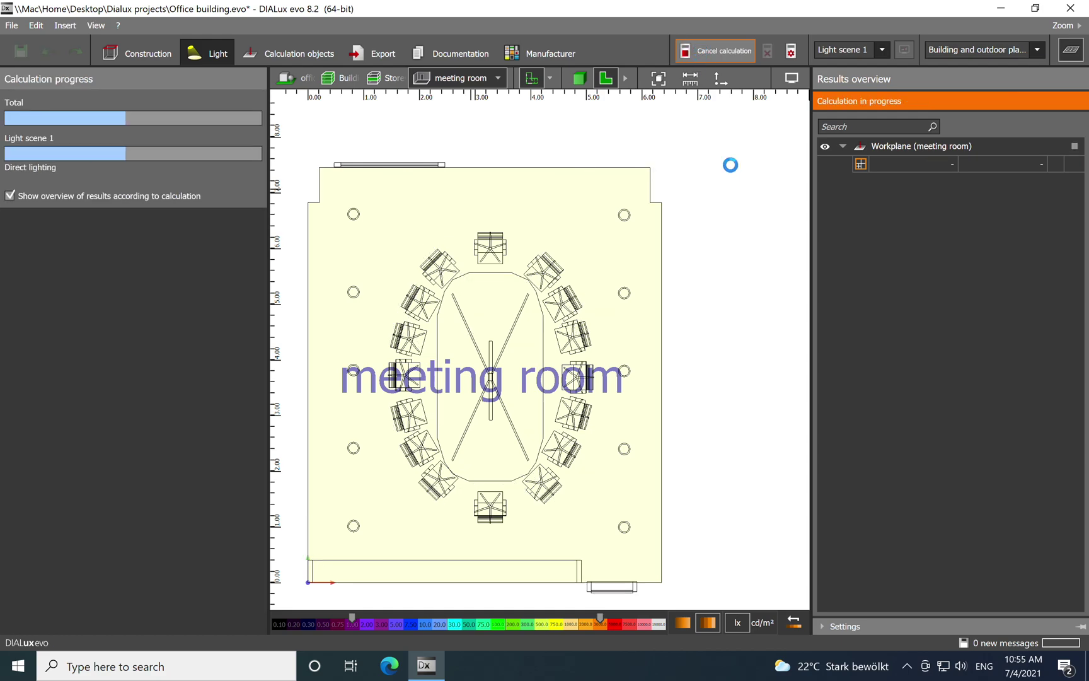